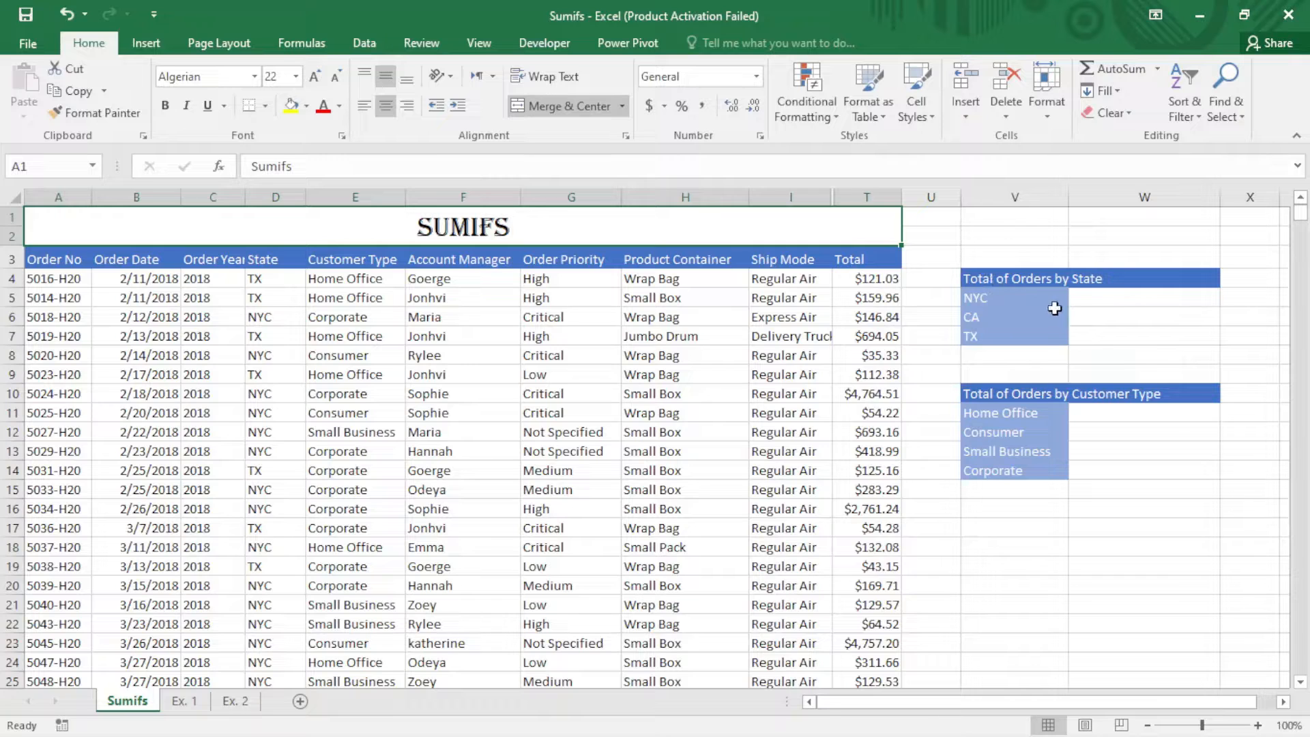
# Step: Start a SUMIFS formula in W5 for NYC, using the named range Total as the sum range
pyautogui.click(1121, 305)
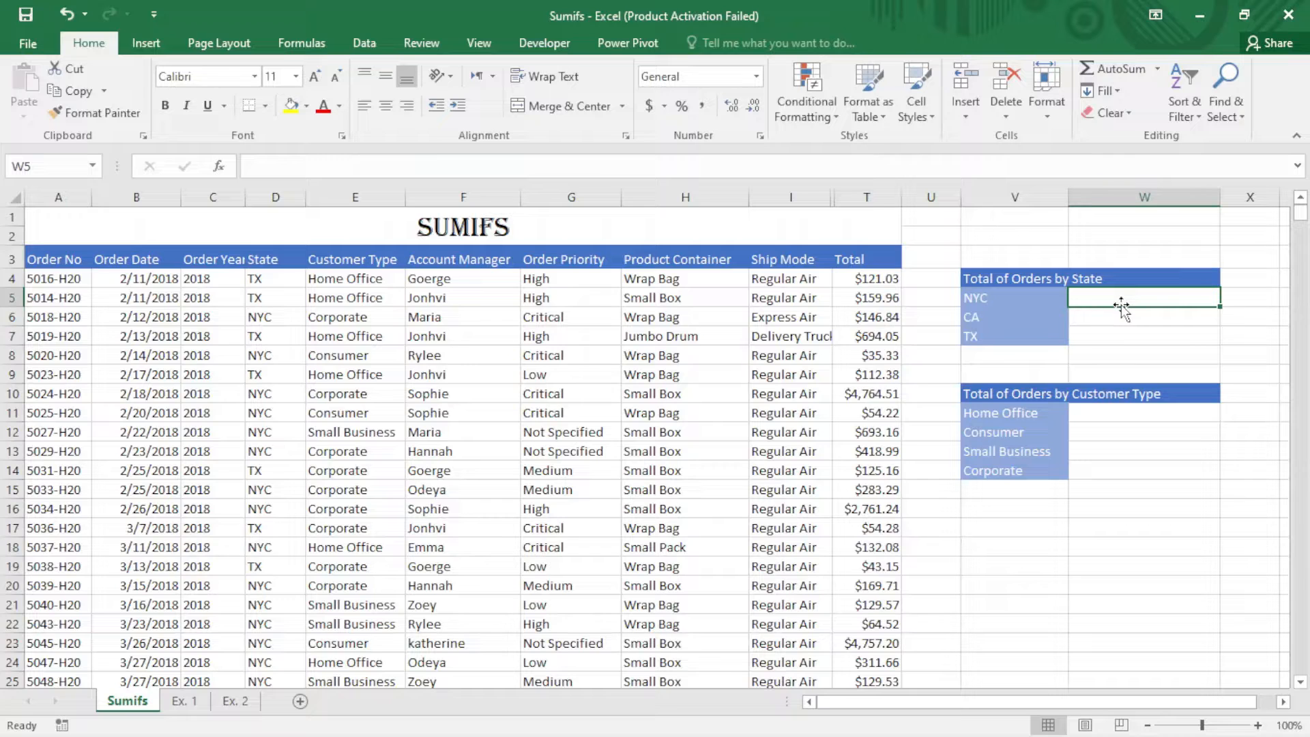
pyautogui.write('=')
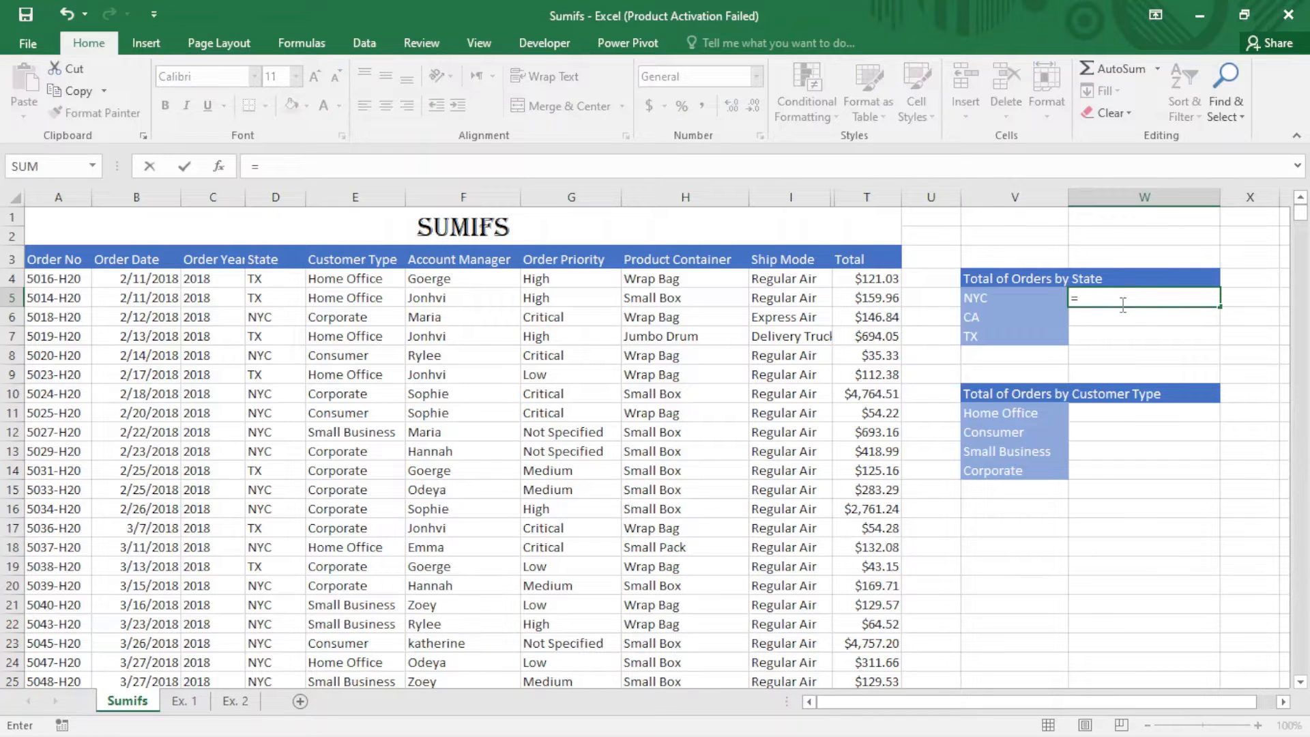
pyautogui.write('sum')
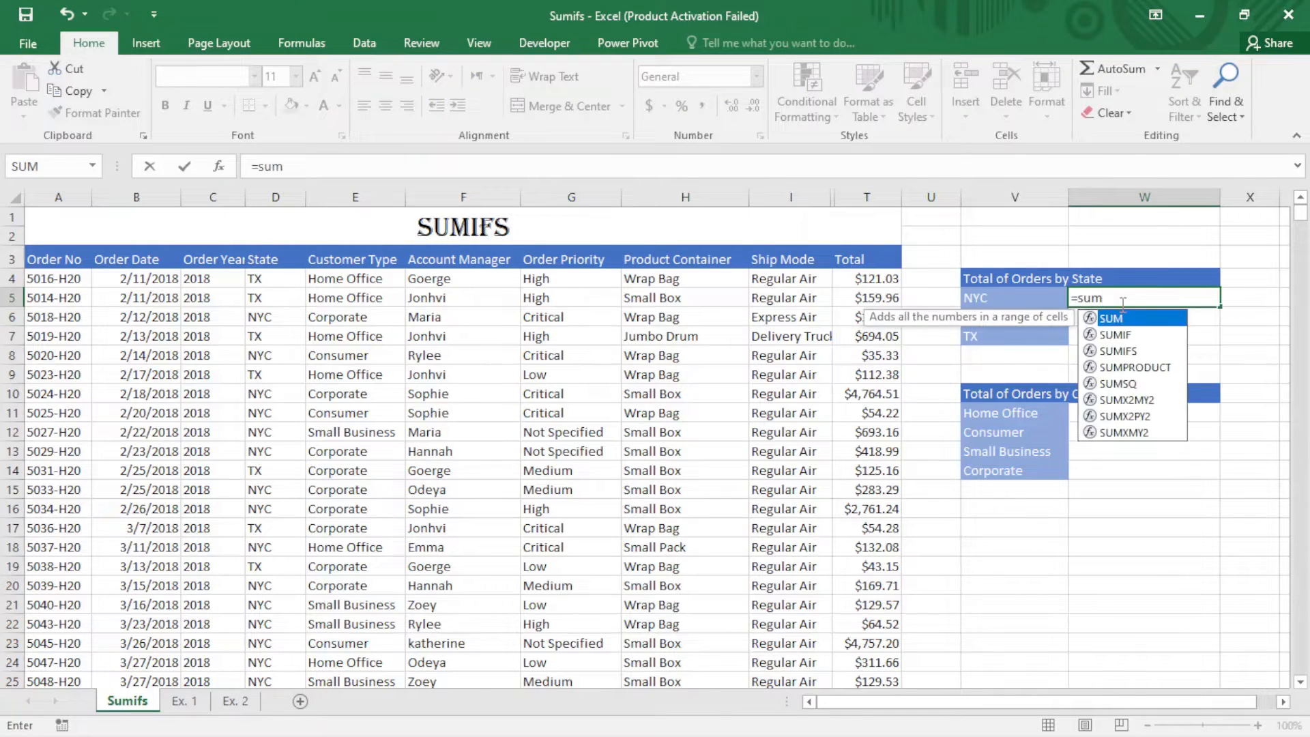
pyautogui.press('Down')
pyautogui.press('Down')
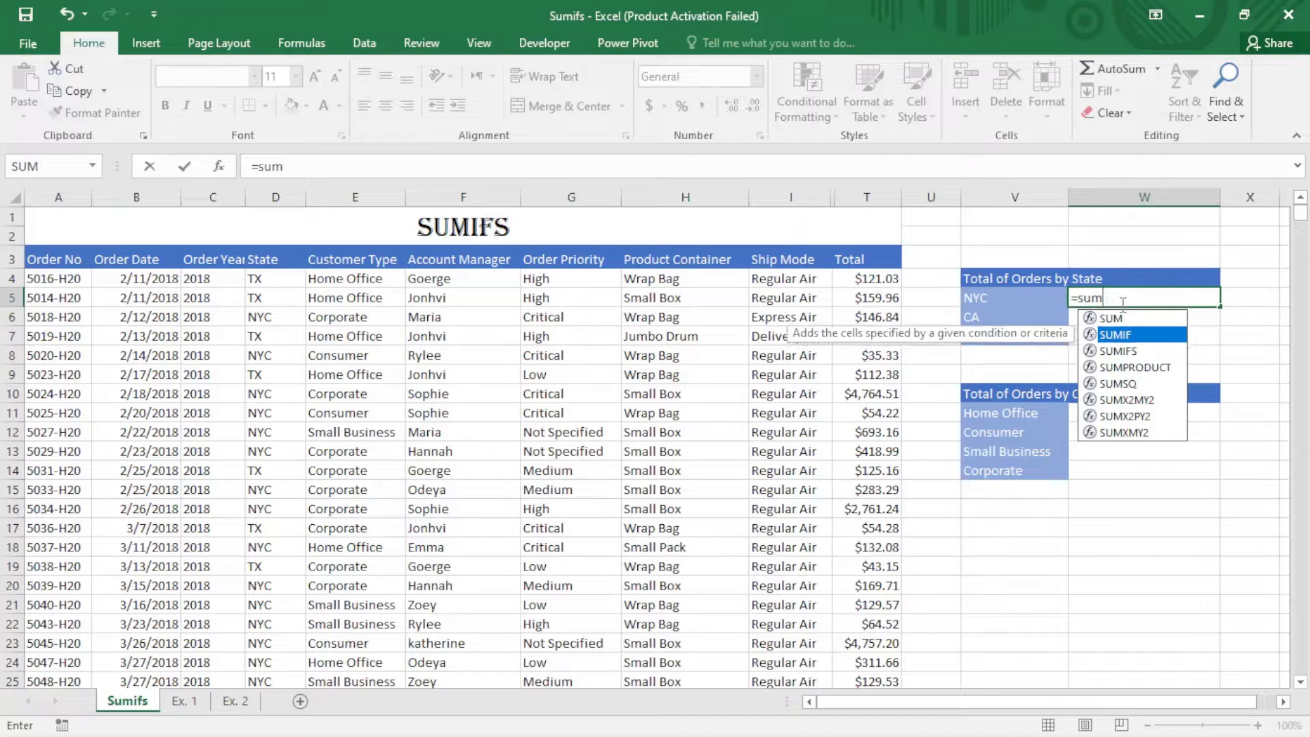
pyautogui.press('Tab')
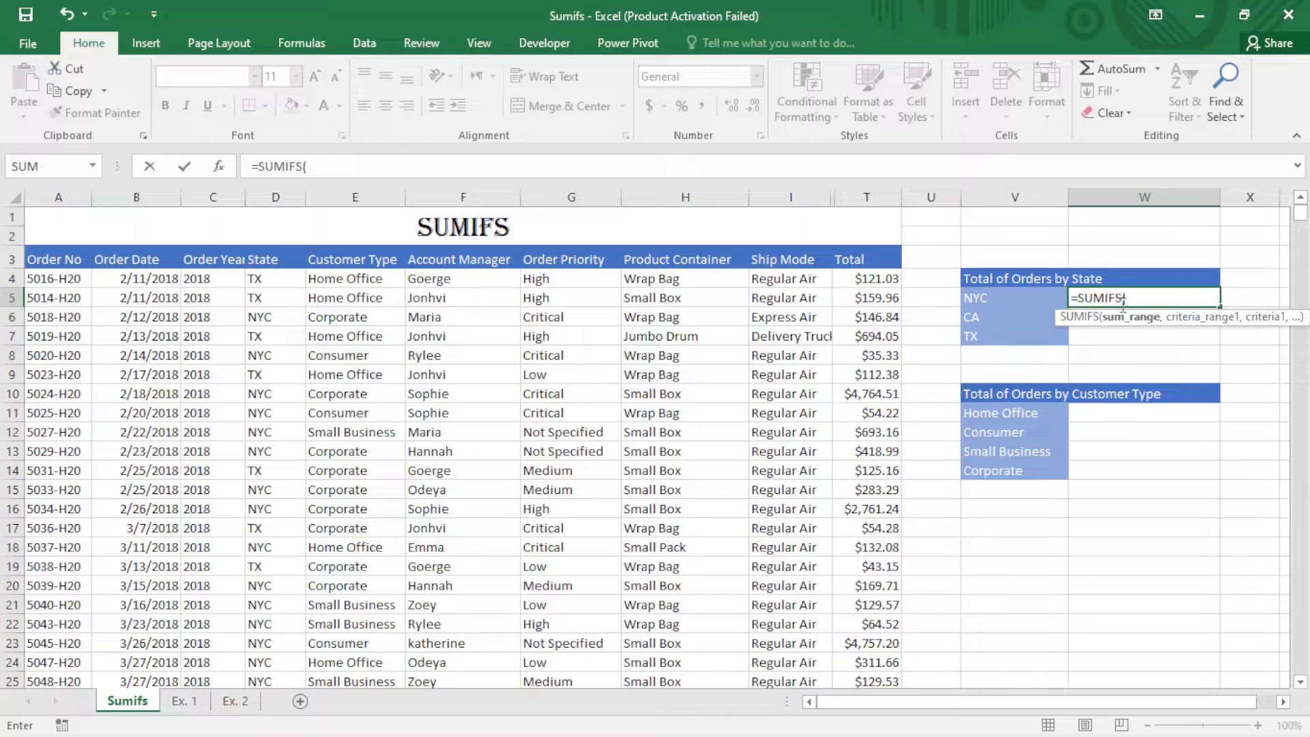
pyautogui.write('to')
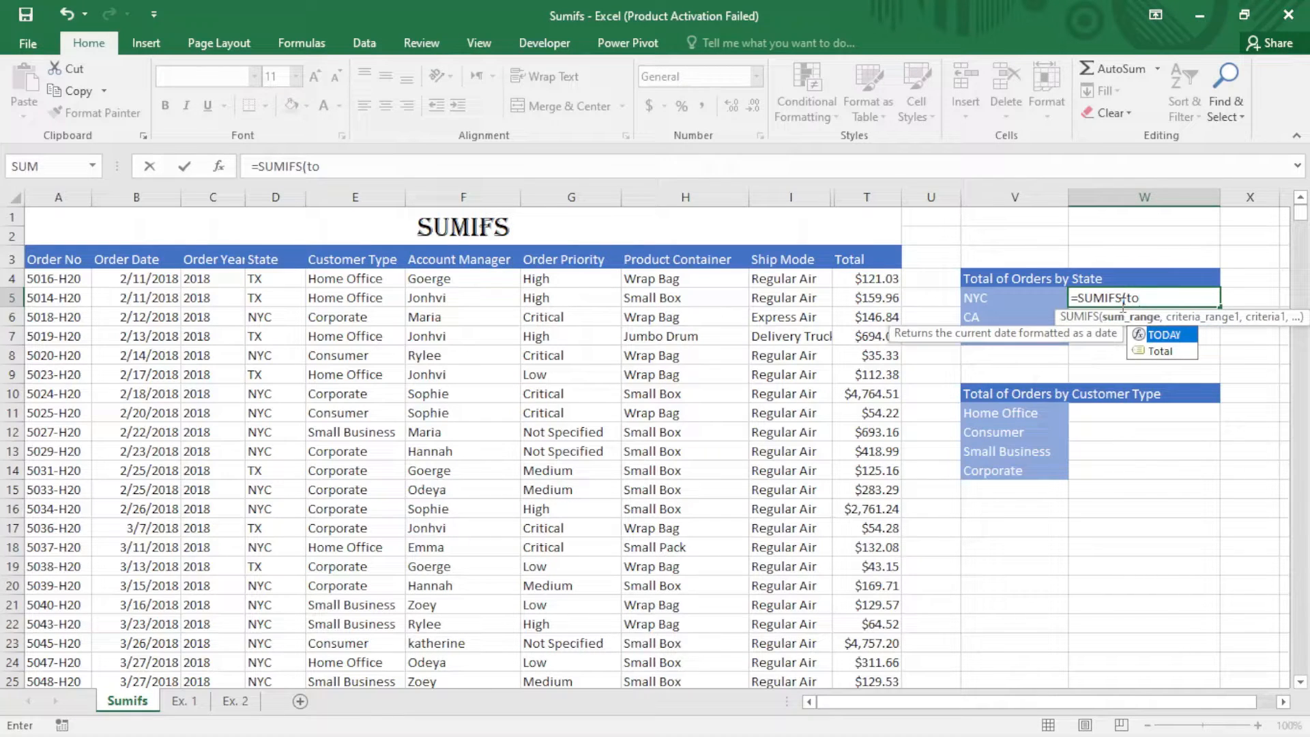
pyautogui.press('Down')
pyautogui.press('Tab')
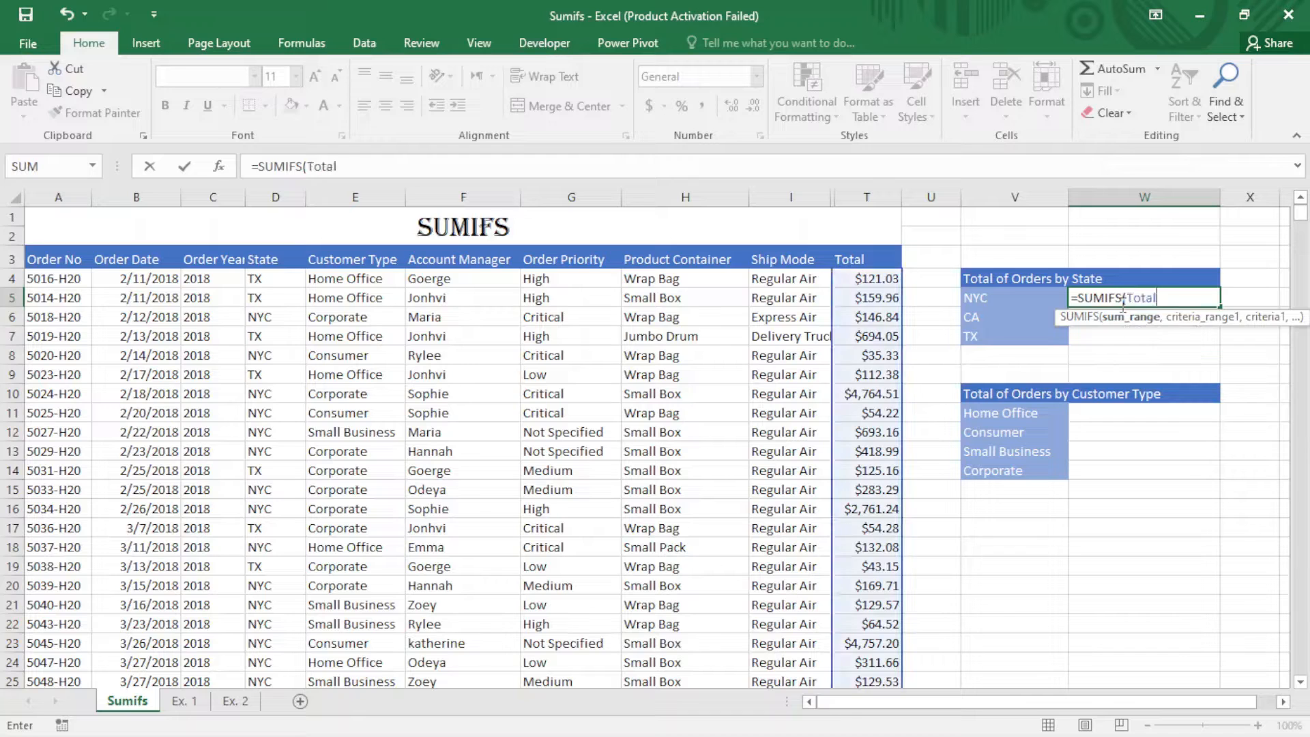
pyautogui.write(',')
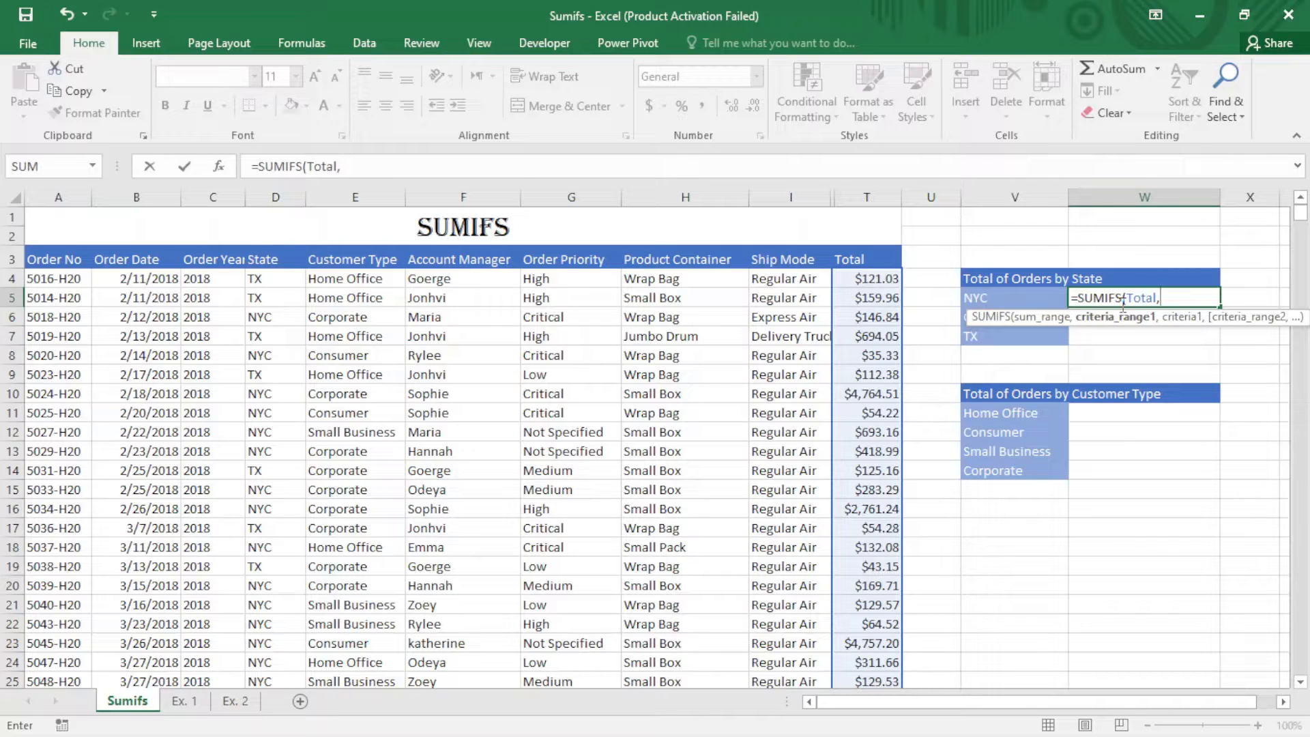
# Step: Complete the W5 formula with State as the criteria range and V5 as the criterion
pyautogui.write('s')
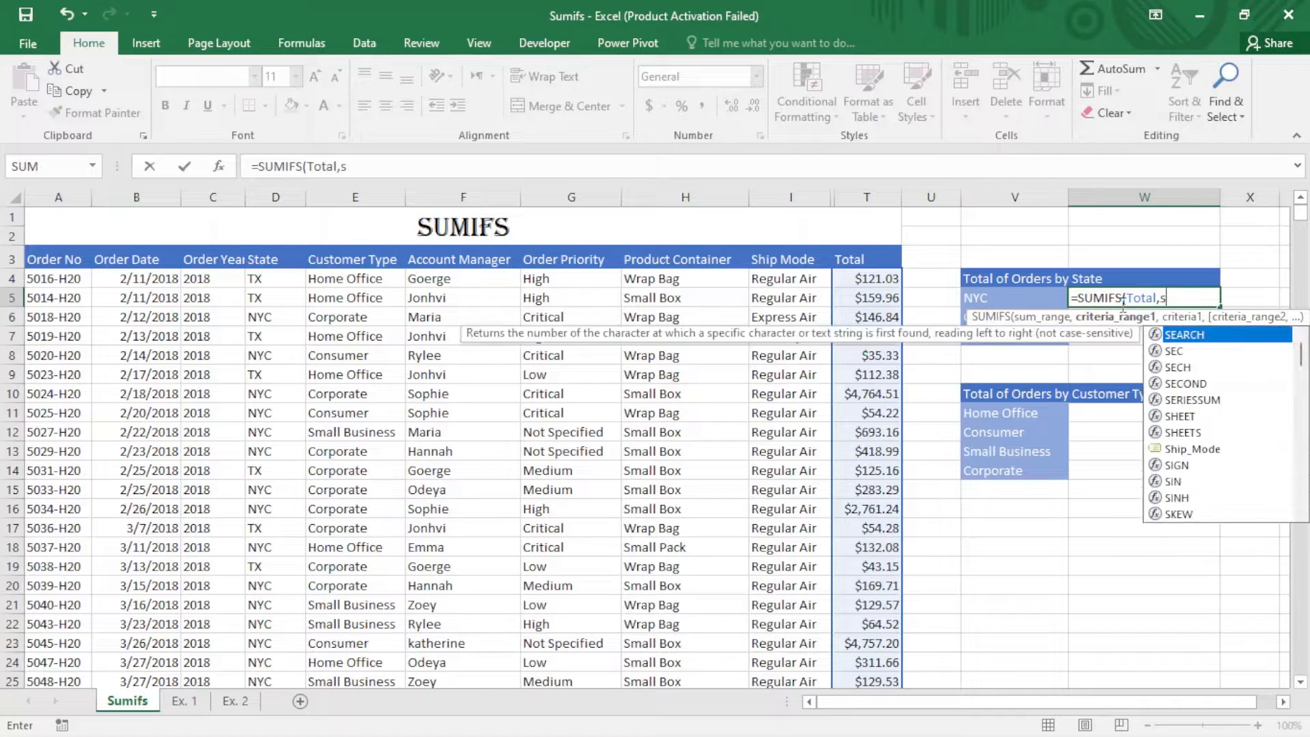
pyautogui.write('tate')
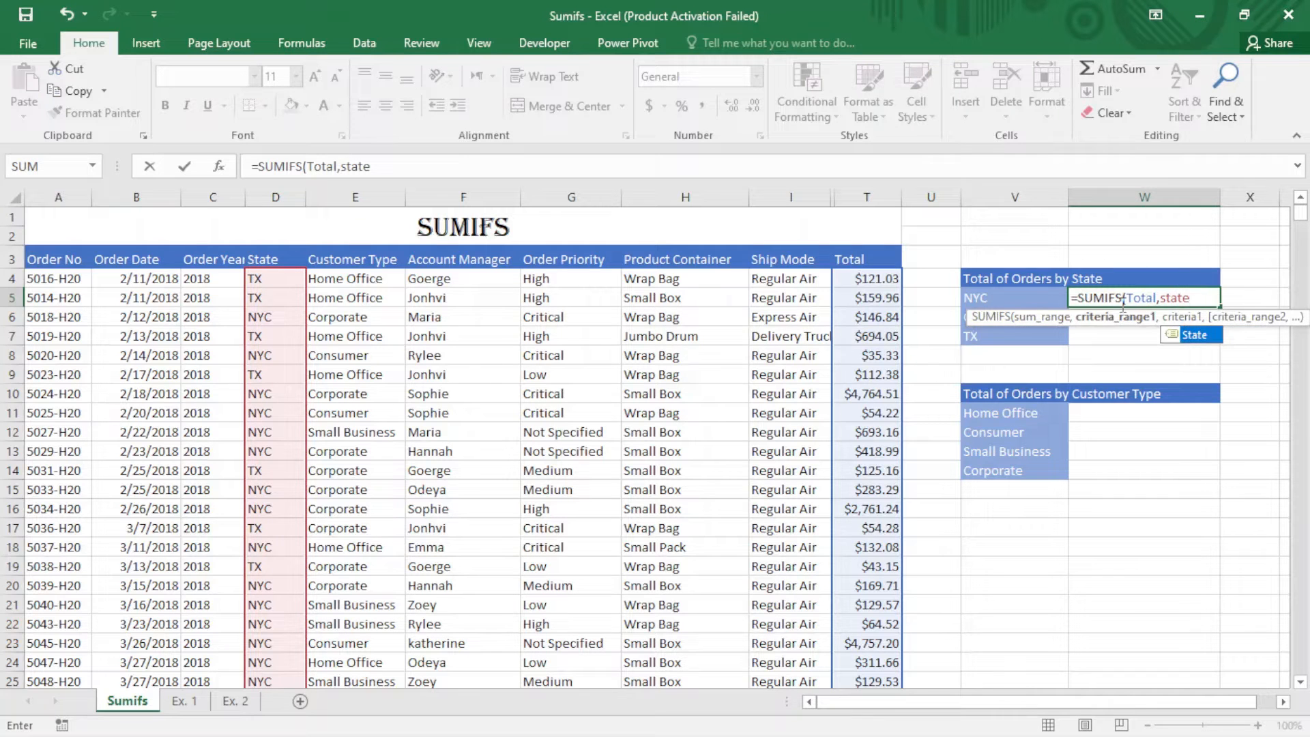
pyautogui.press('Tab')
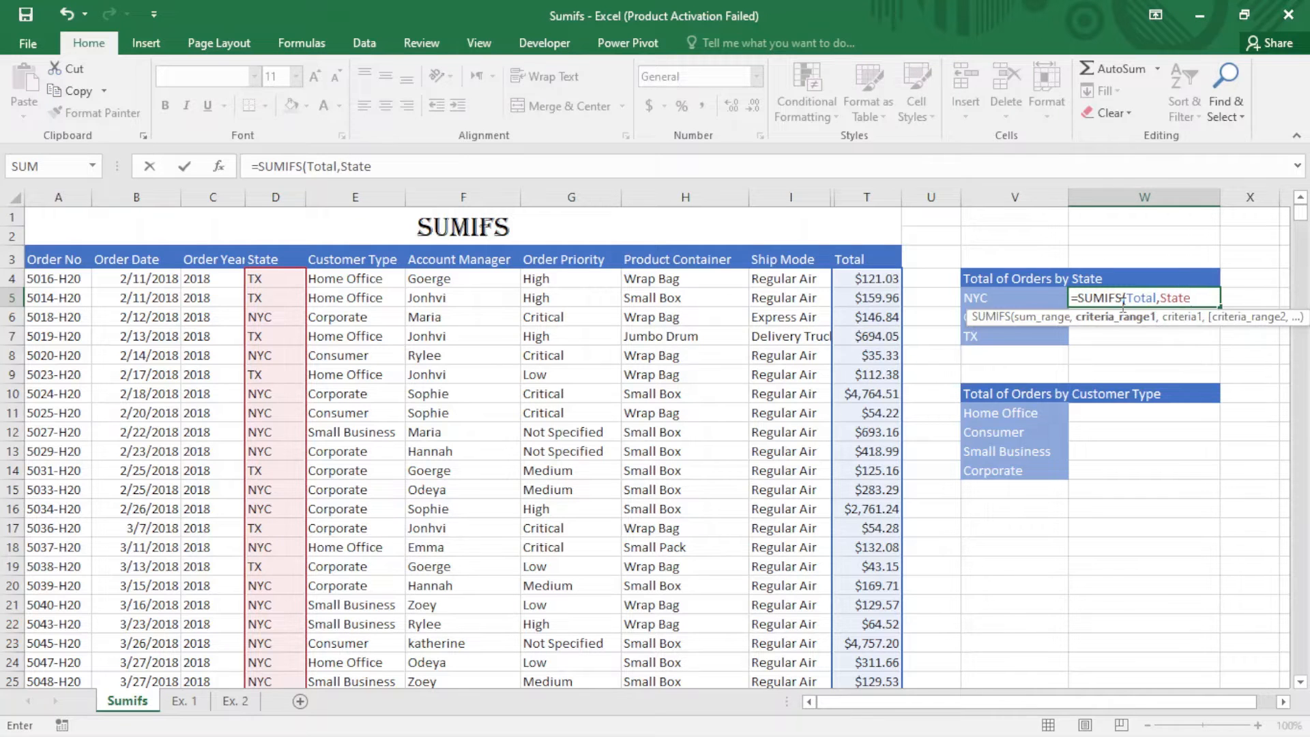
pyautogui.write(',')
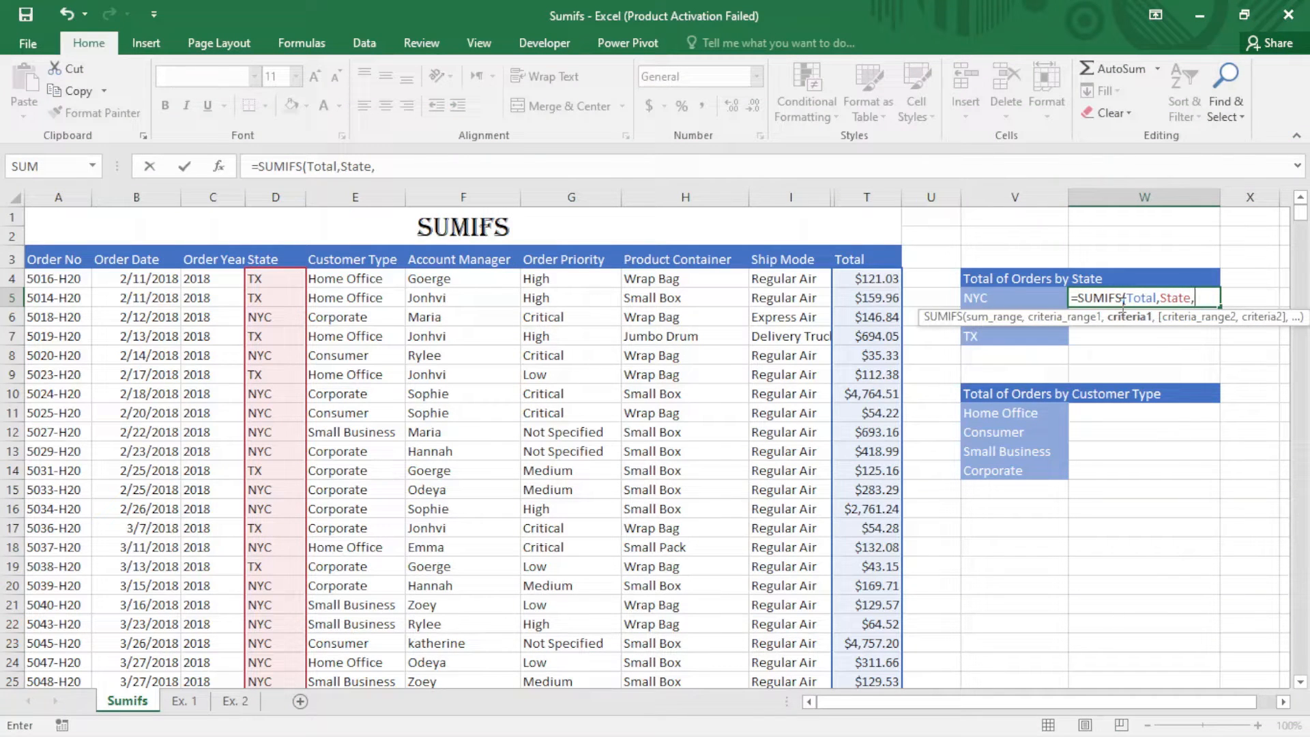
pyautogui.click(1000, 298)
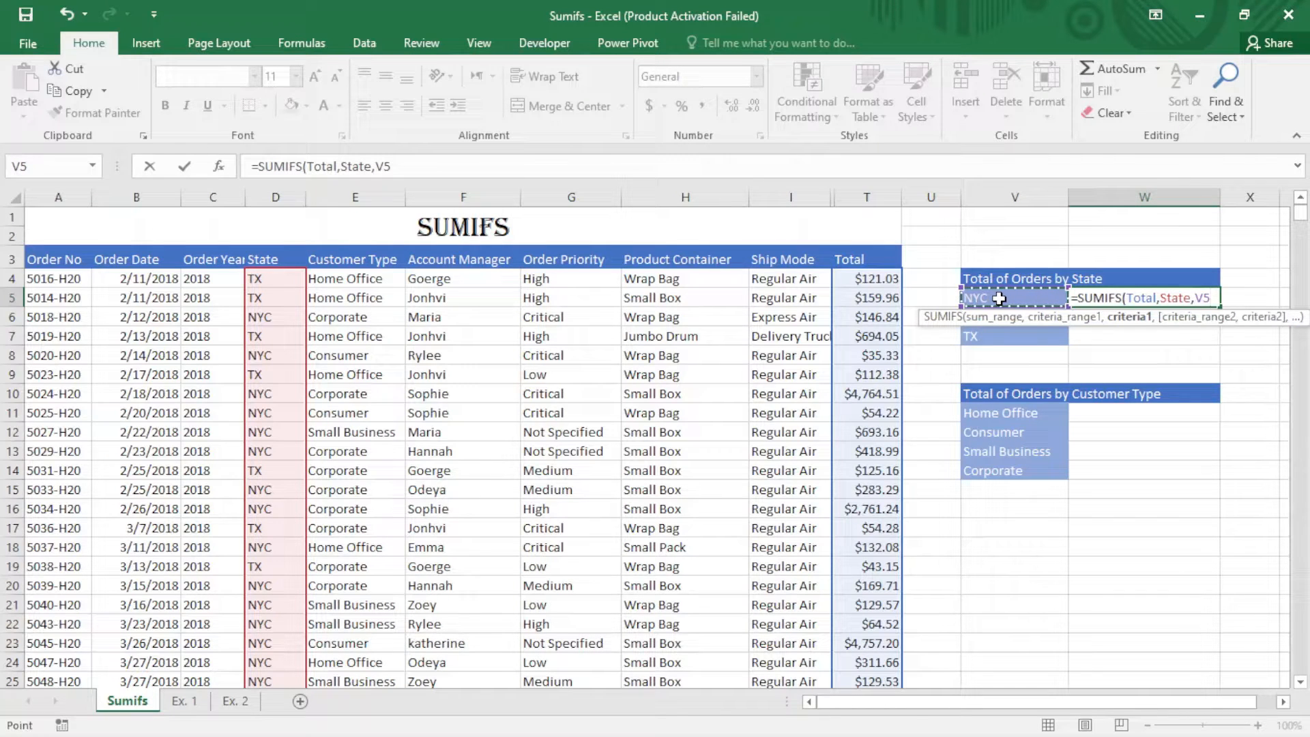
pyautogui.write(')')
pyautogui.press('Return')
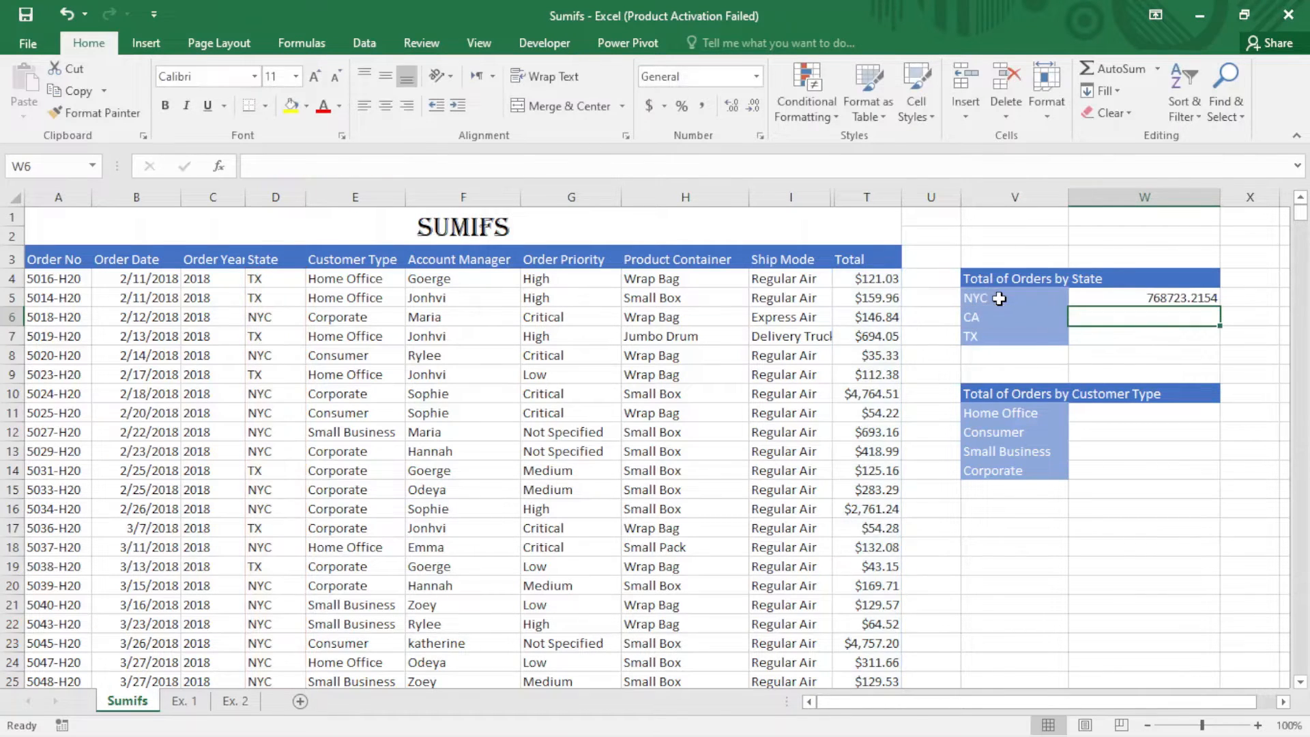
pyautogui.click(1138, 298)
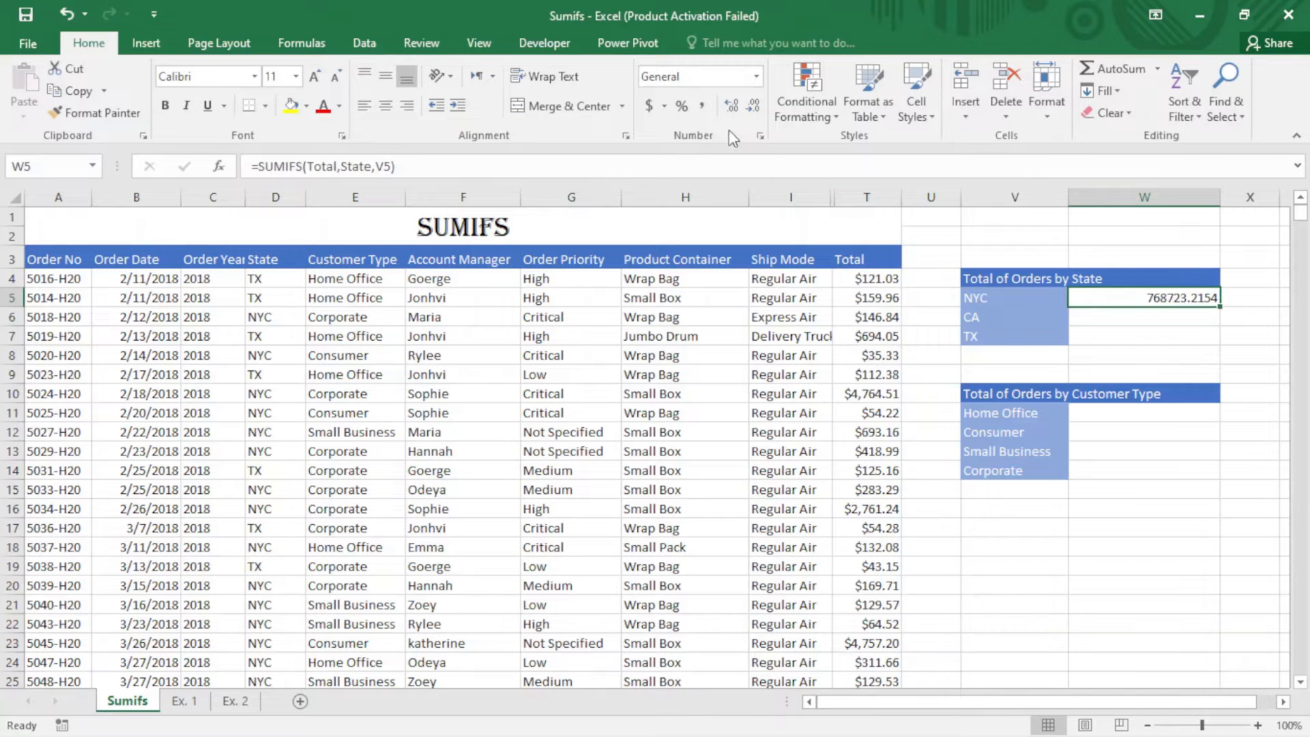
pyautogui.click(756, 78)
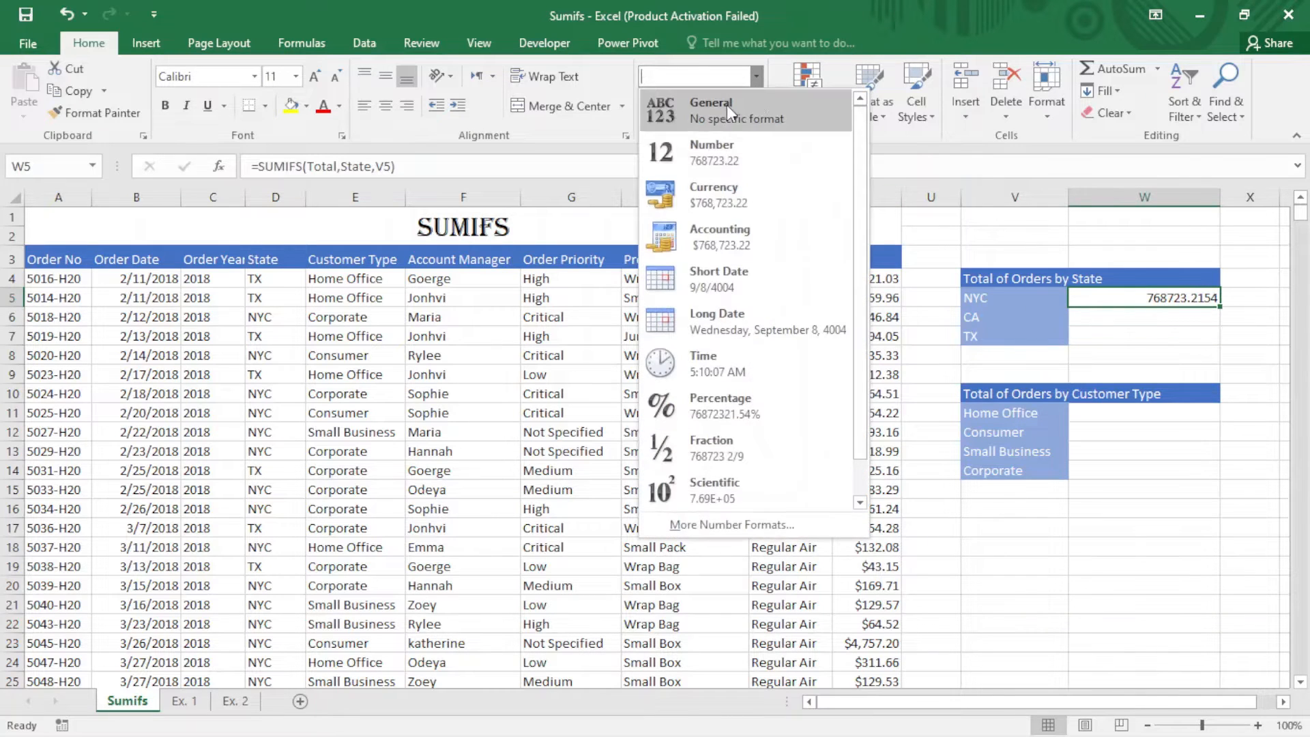
pyautogui.click(757, 78)
pyautogui.click(1225, 303)
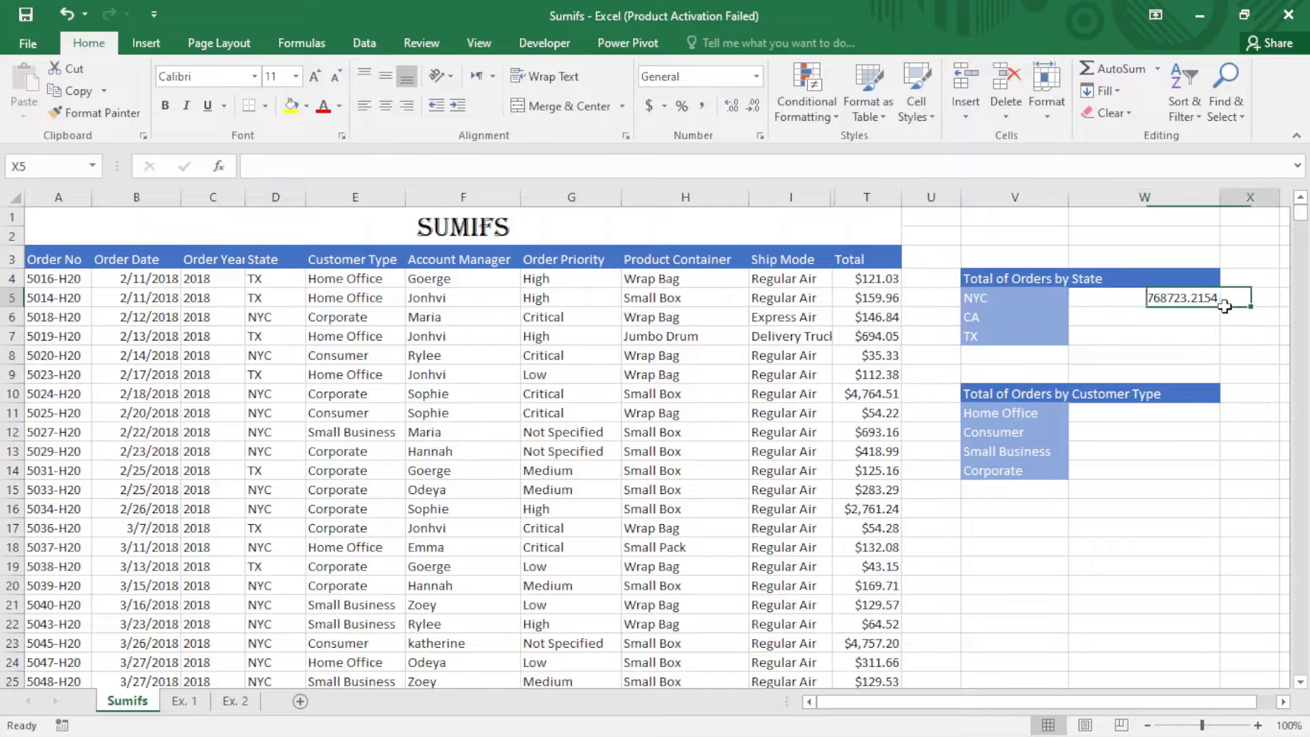
# Step: Copy the NYC total formula down through W7 and format W5:W7 as Currency
pyautogui.click(1203, 300)
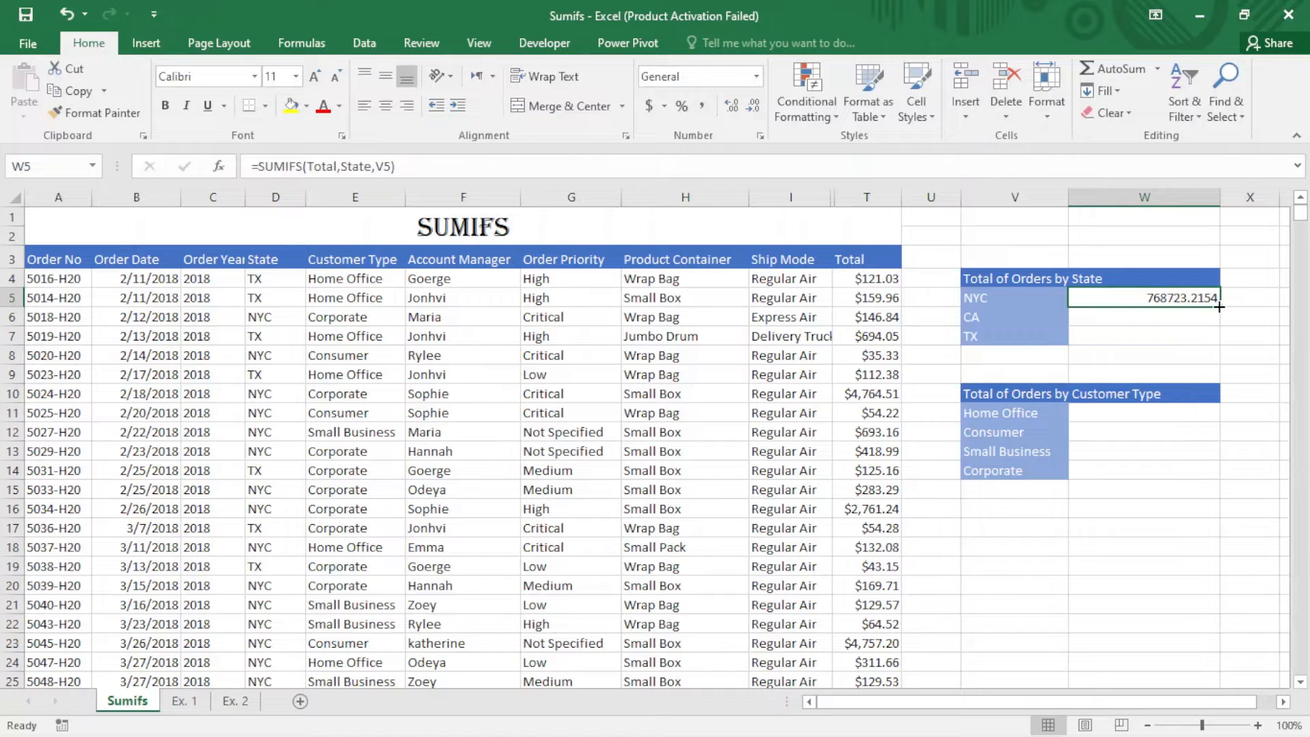
pyautogui.moveTo(1219, 307); pyautogui.dragTo(1225, 339)
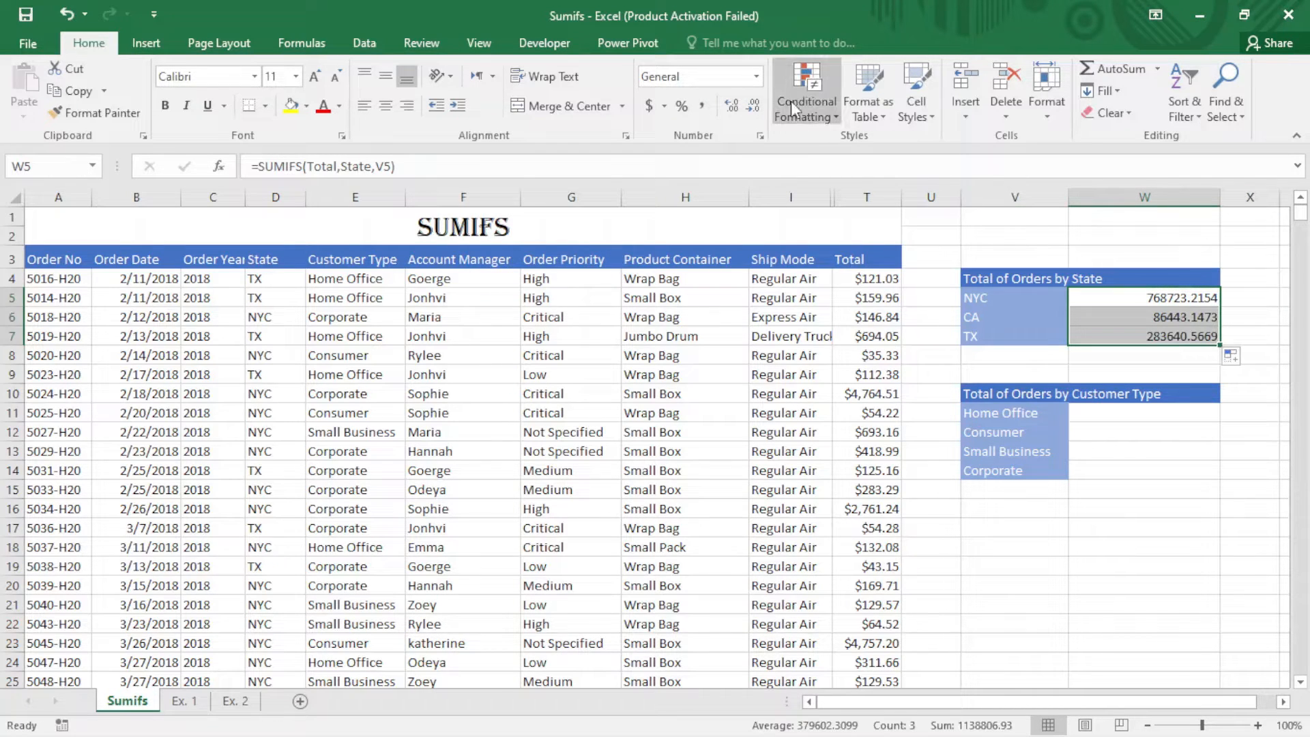
pyautogui.click(756, 77)
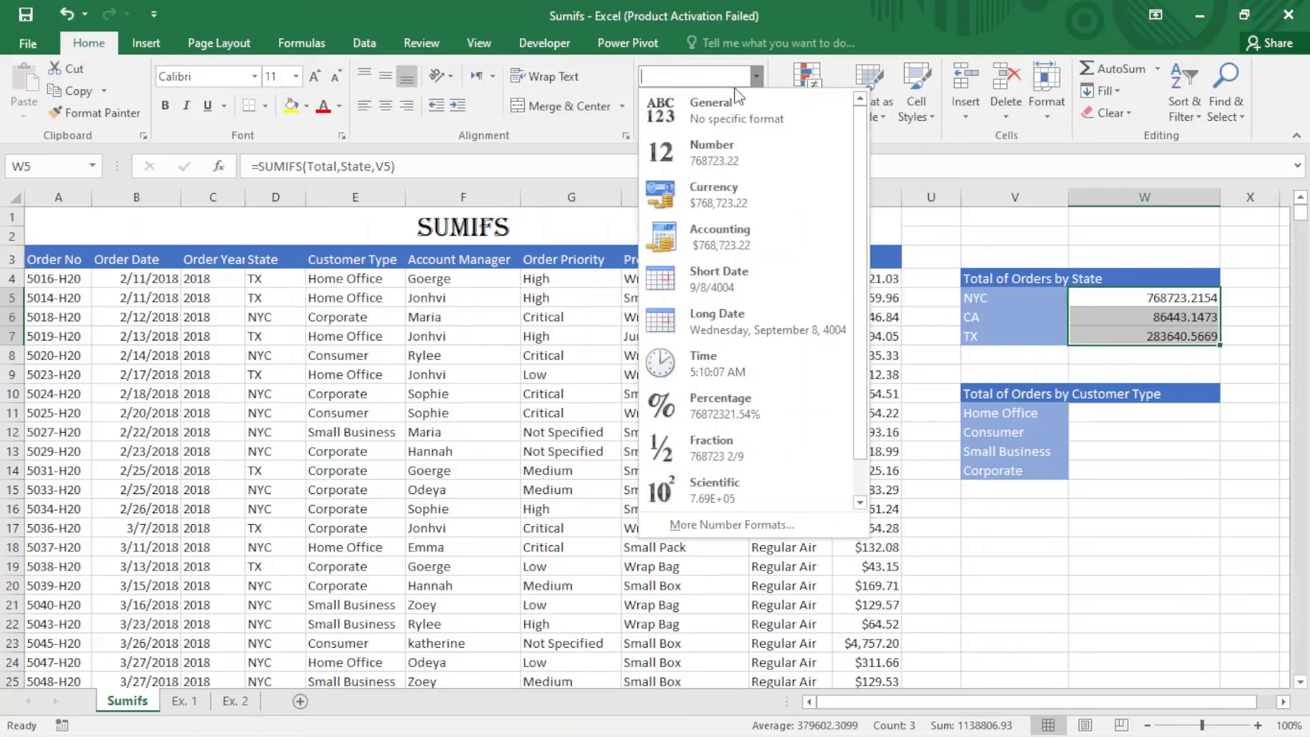
pyautogui.click(734, 197)
pyautogui.click(1129, 336)
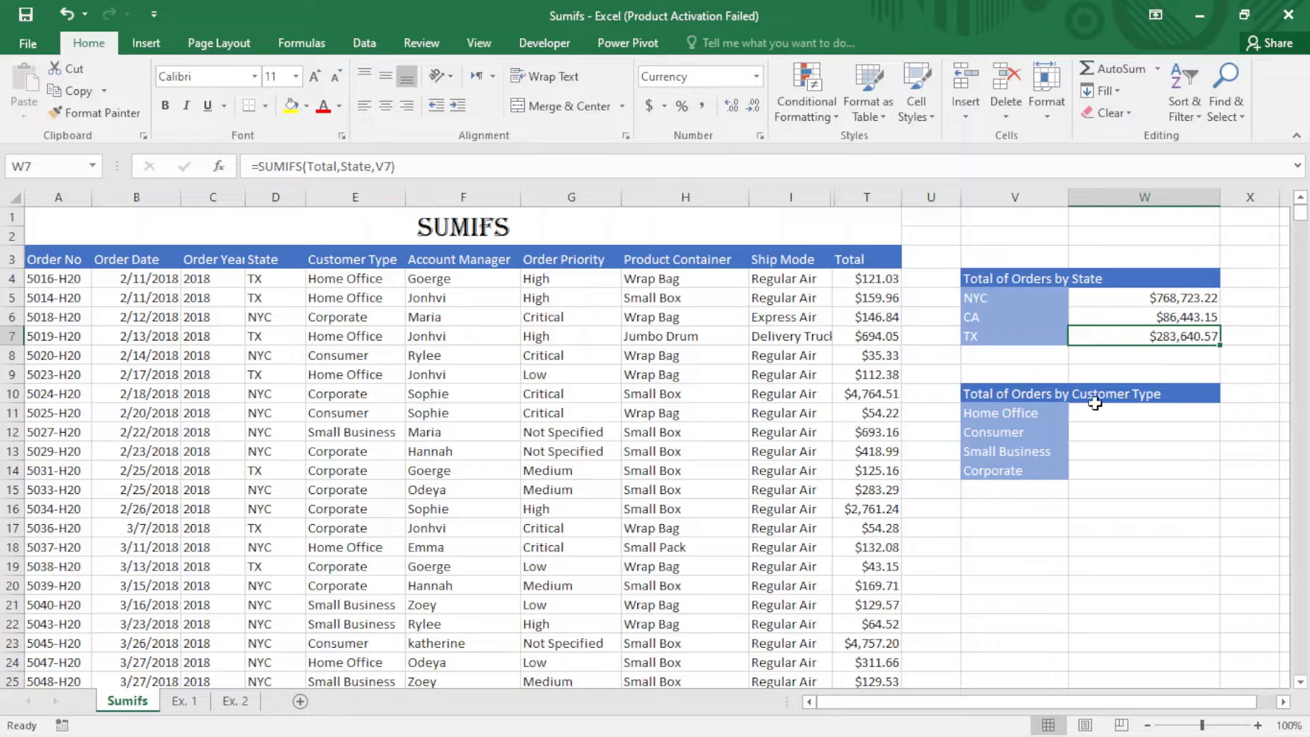
# Step: Start a SUMIFS formula in W11 for Home Office, using the named range Total as the sum range
pyautogui.click(1130, 408)
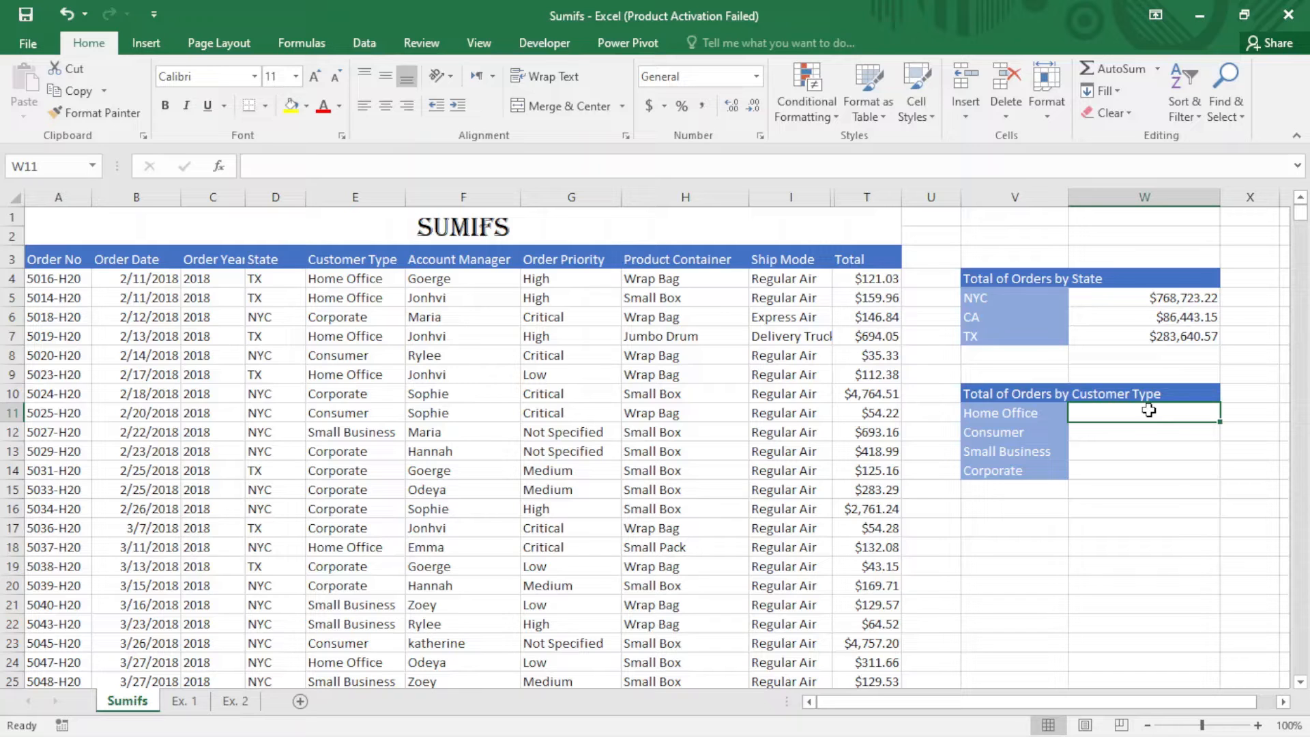
pyautogui.write('=s')
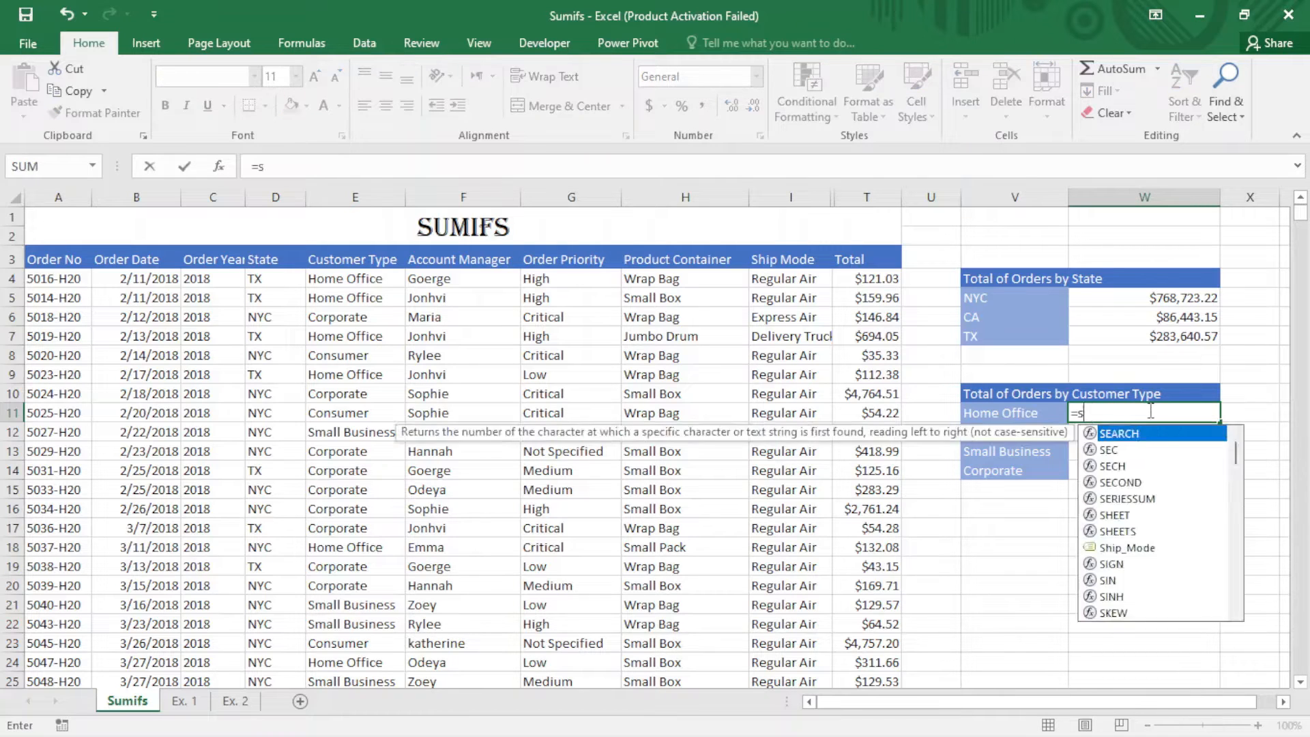
pyautogui.write('umifs')
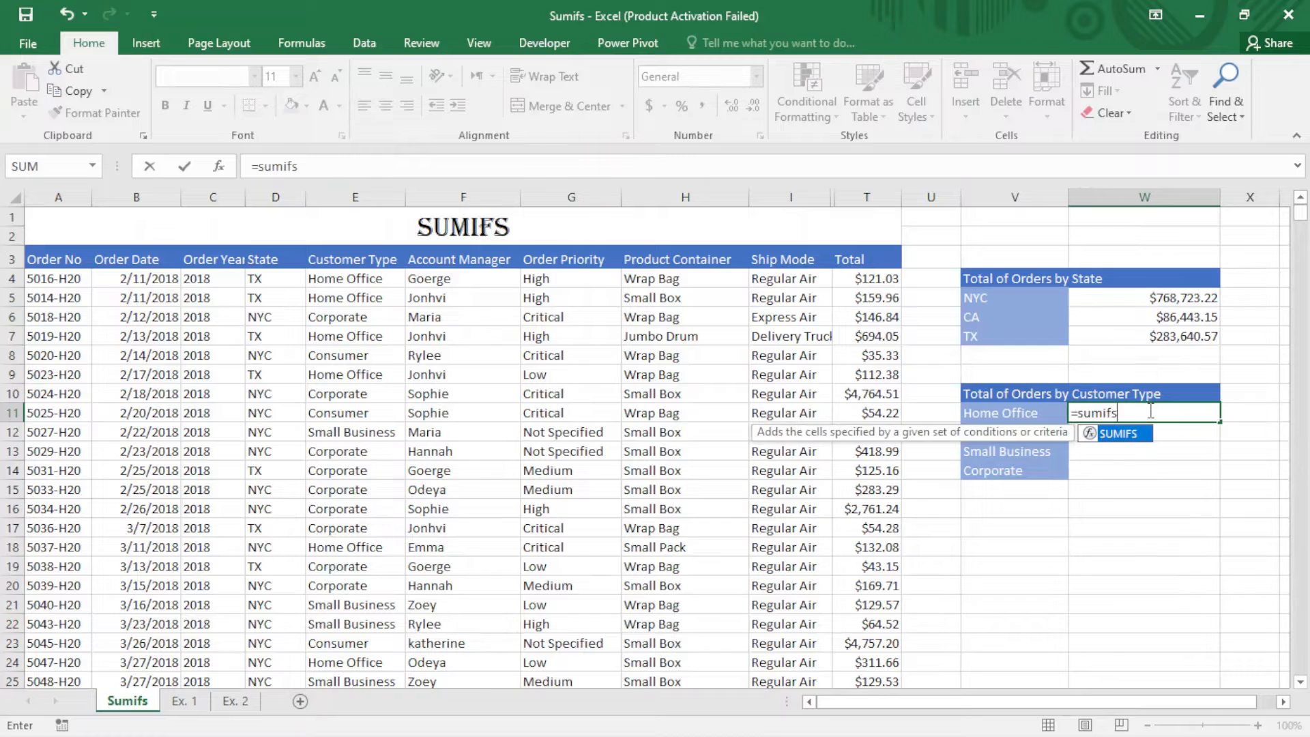
pyautogui.press('Tab')
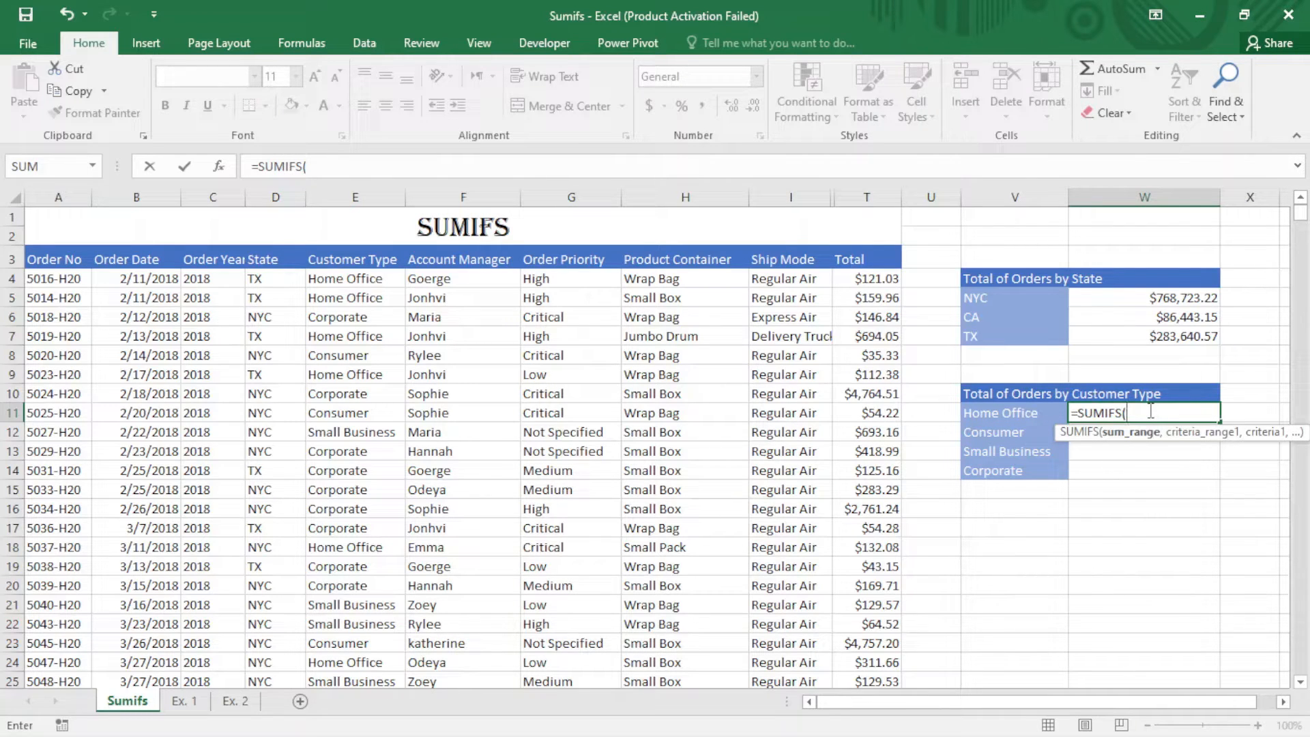
pyautogui.write('total')
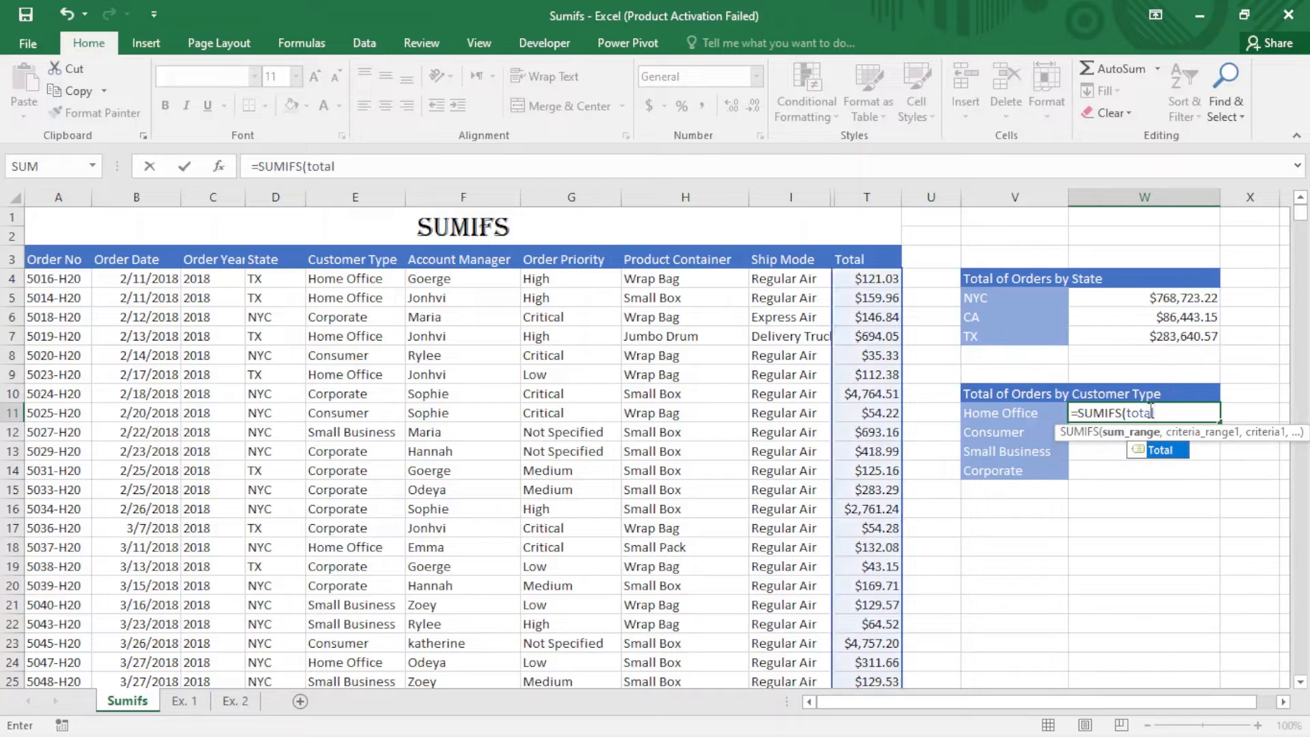
pyautogui.press('Tab')
pyautogui.write(',')
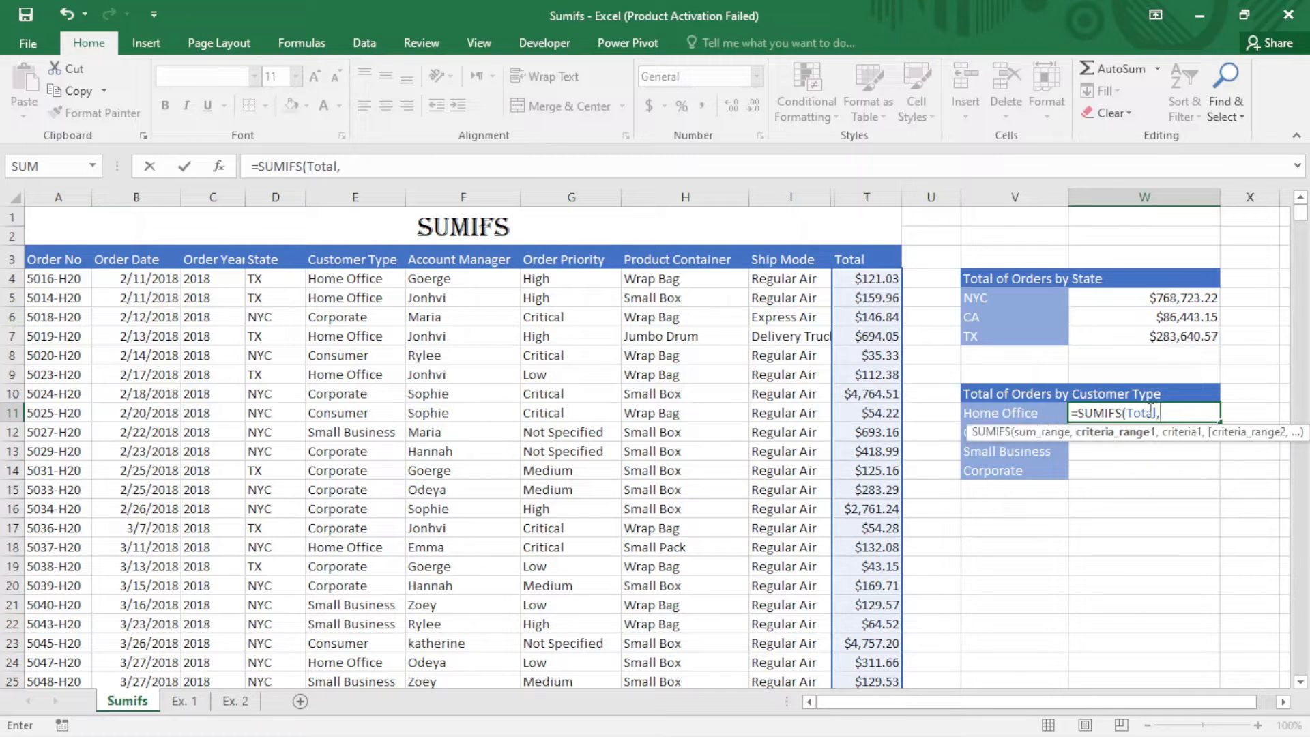
# Step: Complete the W11 formula with Customer_Type as the criteria range and V11 as the criterion
pyautogui.write('cu')
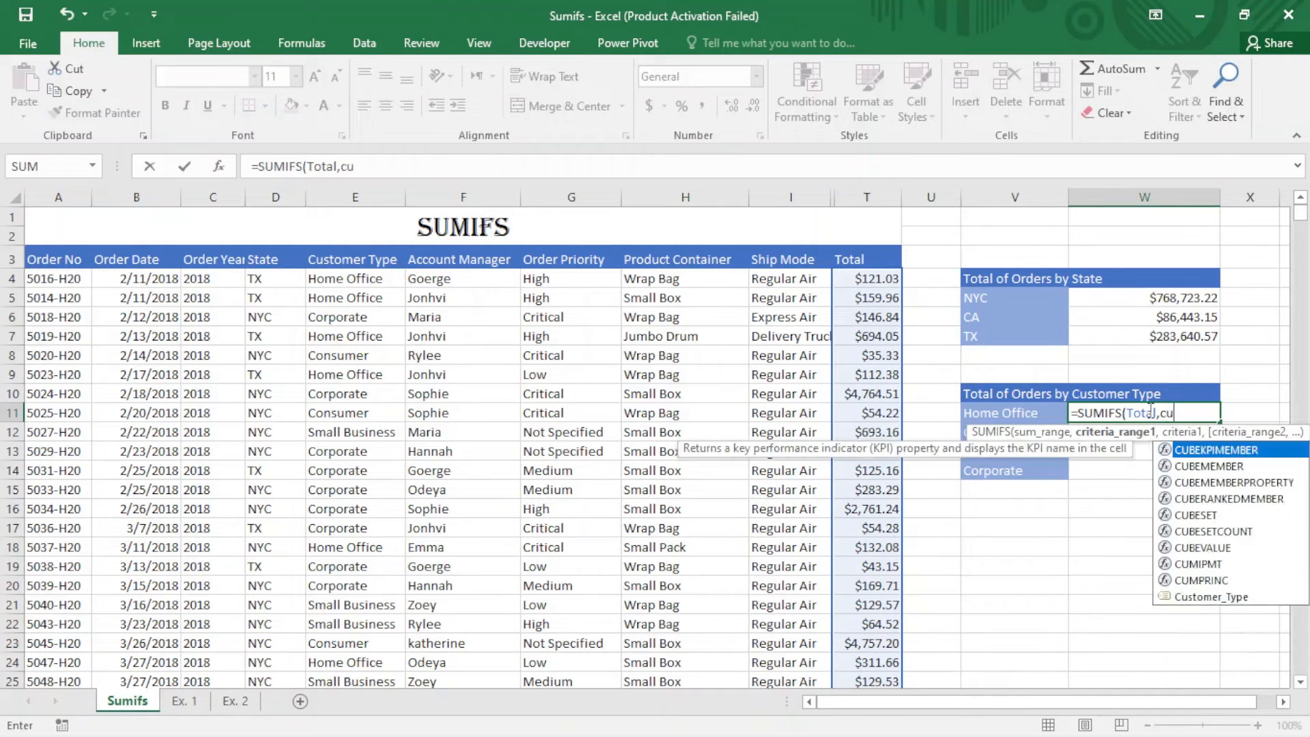
pyautogui.write('s')
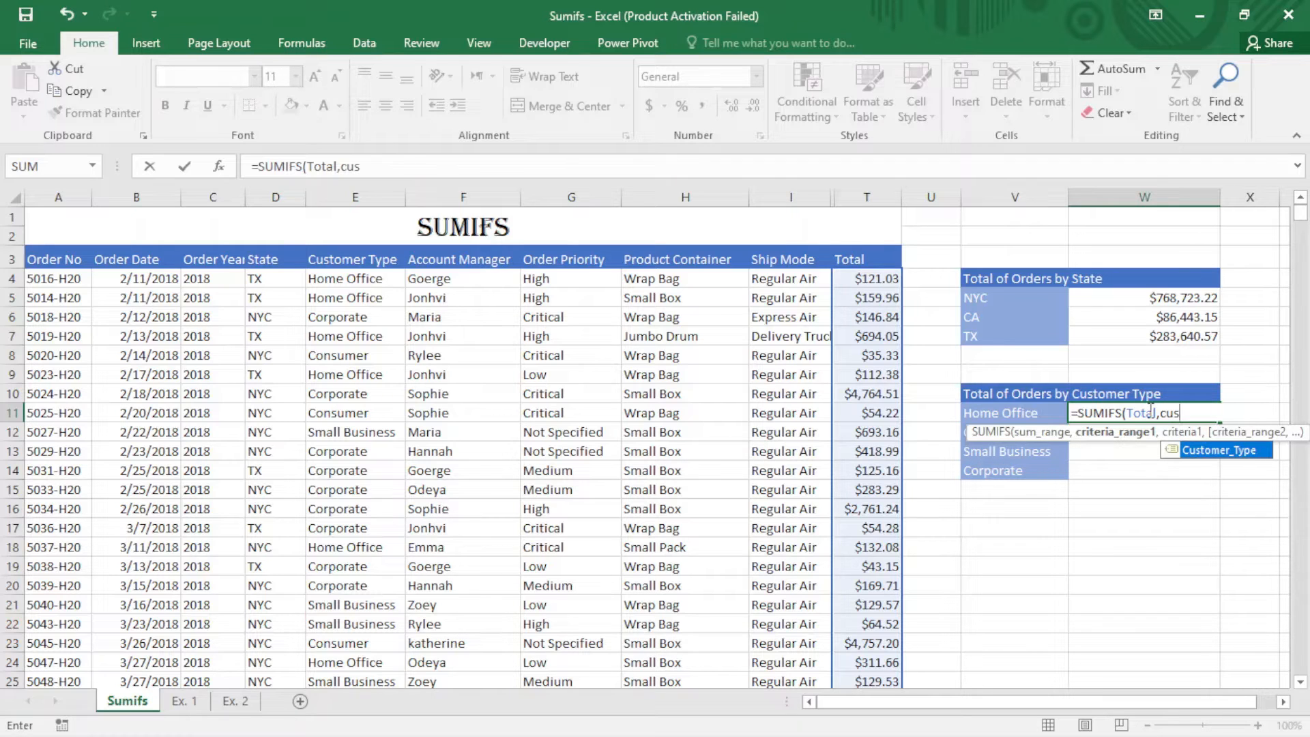
pyautogui.press('Tab')
pyautogui.write(',')
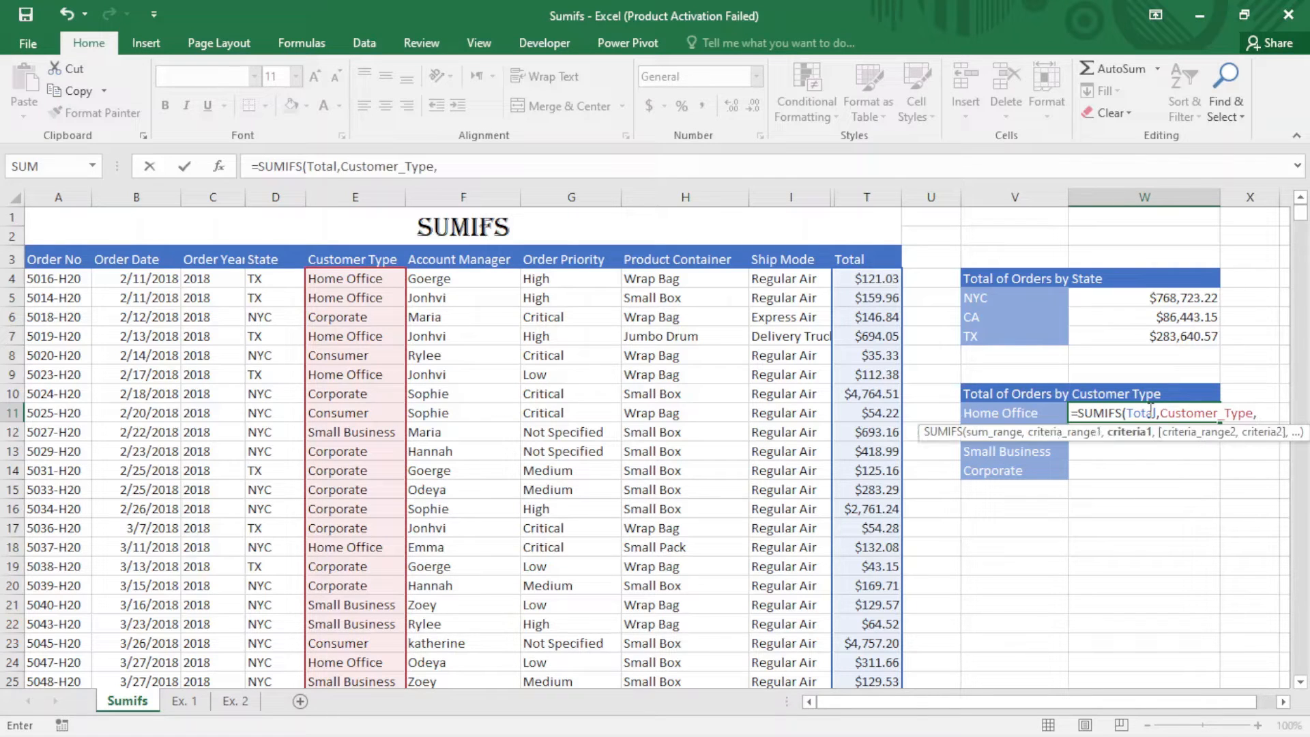
pyautogui.click(1042, 414)
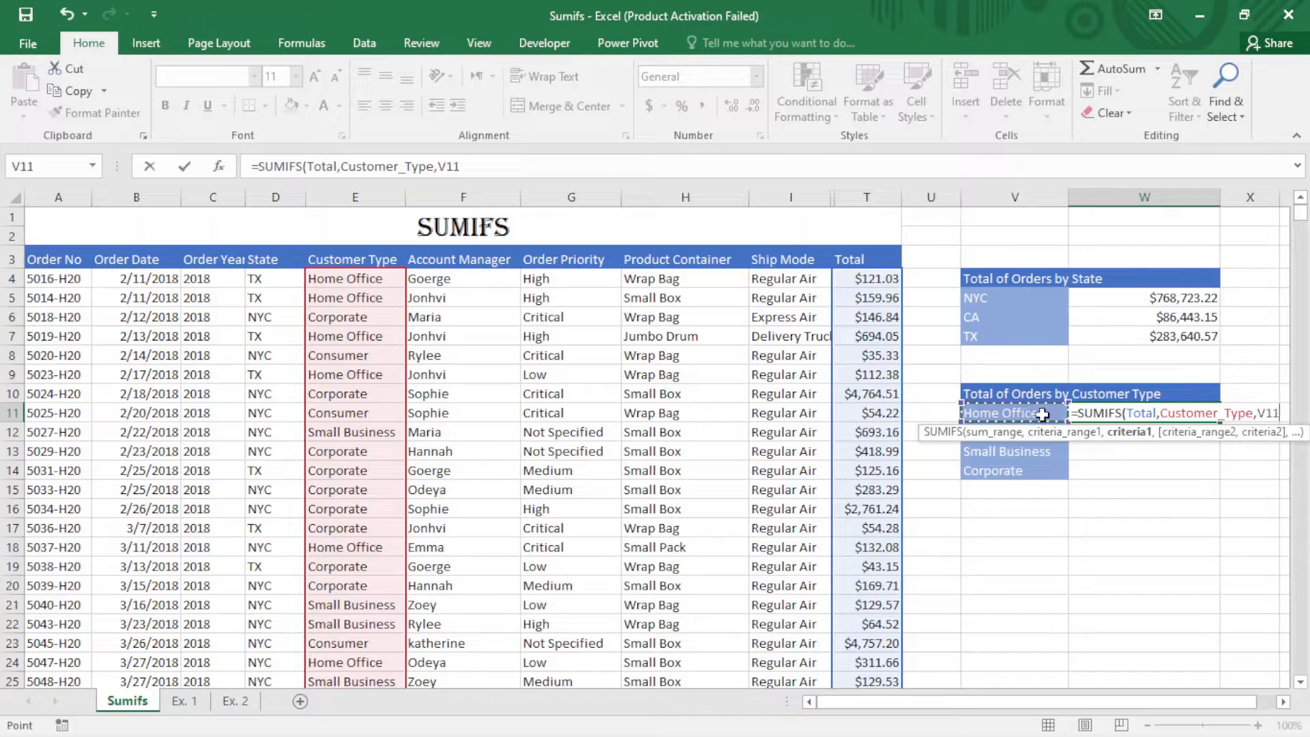
pyautogui.write(')')
pyautogui.press('Return')
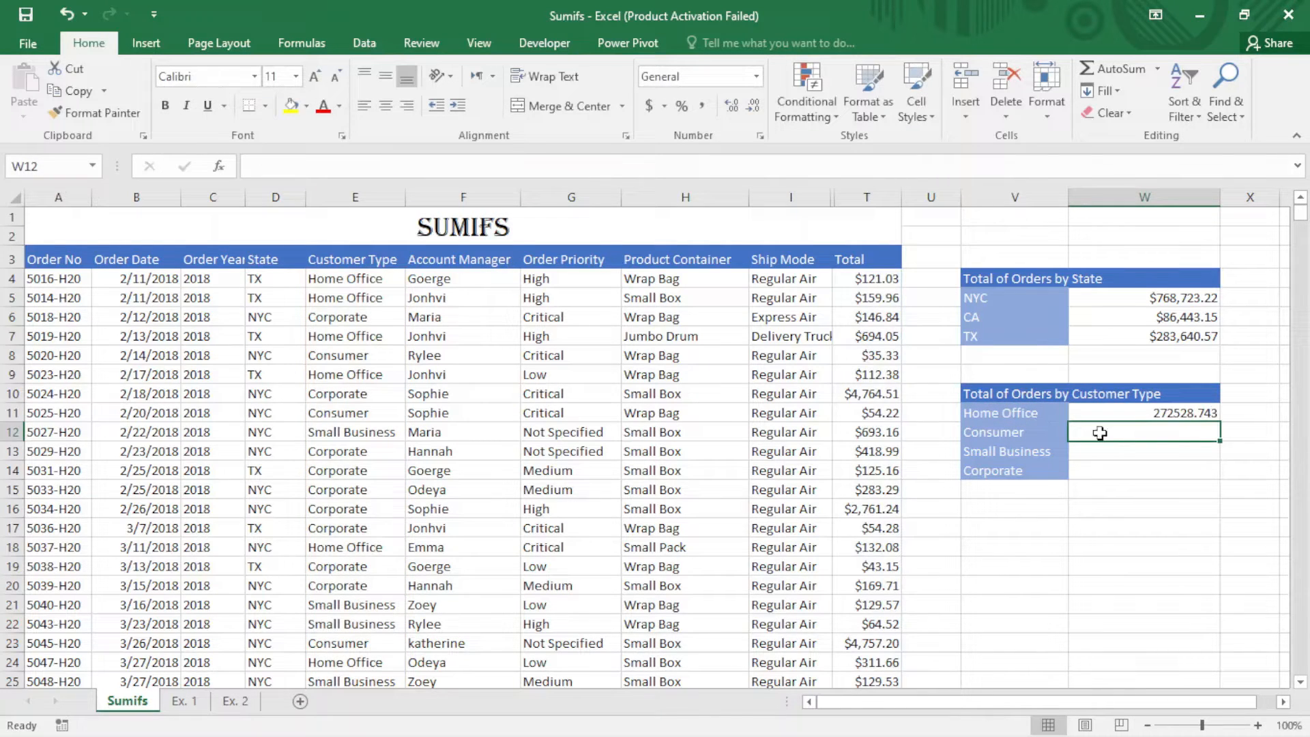
# Step: Copy the Home Office total formula down through W14 and format W11:W14 as Currency
pyautogui.click(1201, 412)
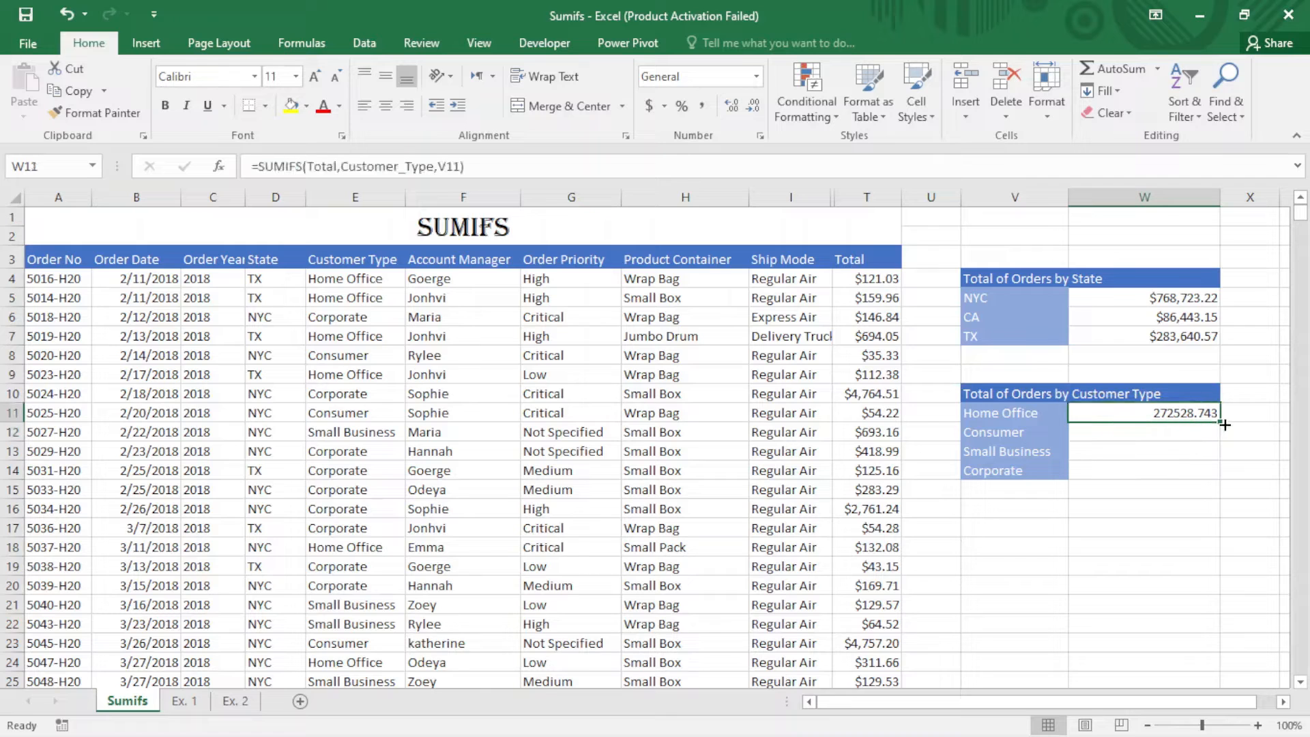
pyautogui.moveTo(1219, 421); pyautogui.dragTo(1216, 477)
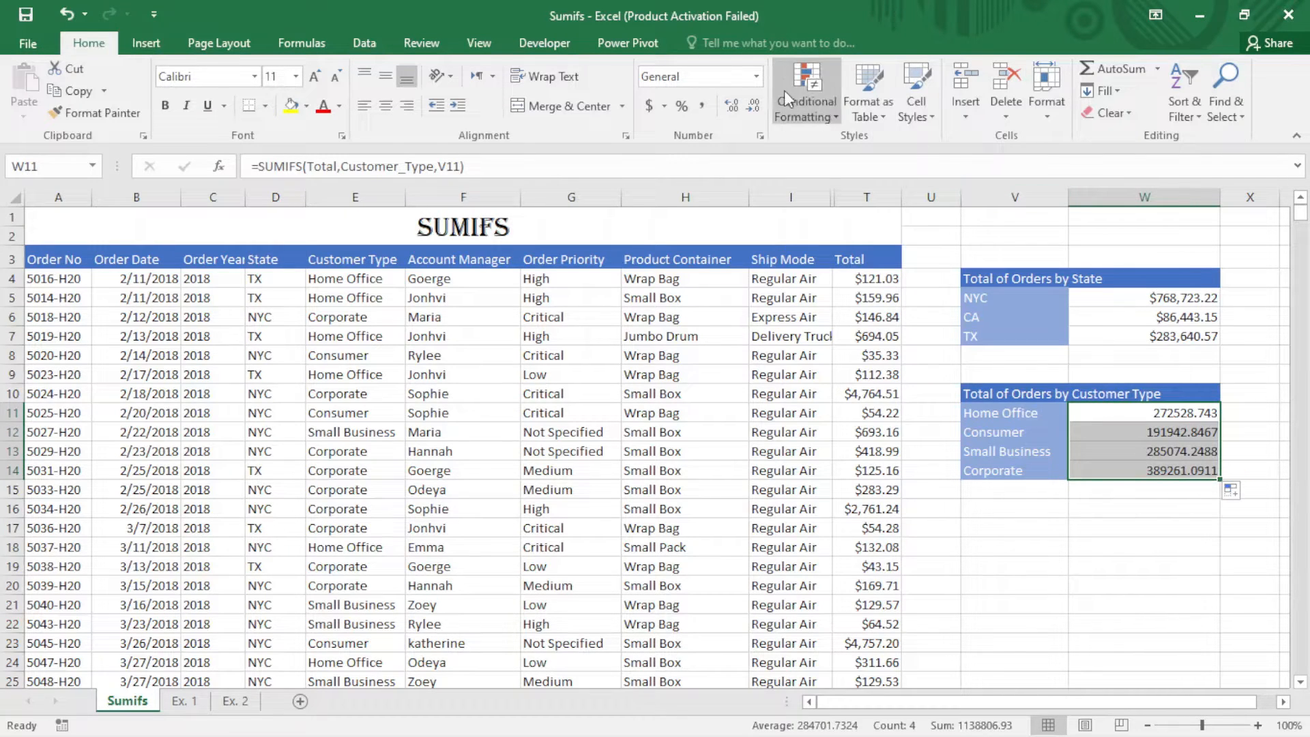
pyautogui.click(756, 77)
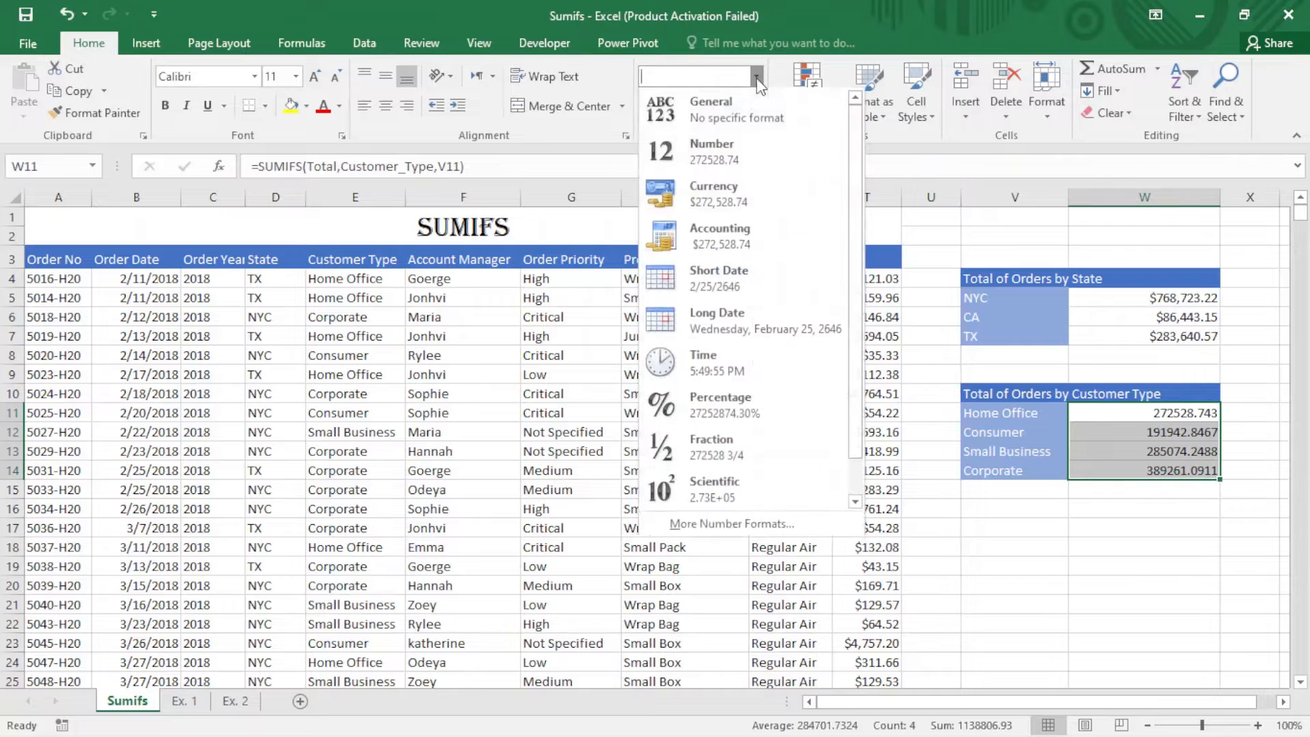
pyautogui.click(747, 183)
pyautogui.click(1074, 452)
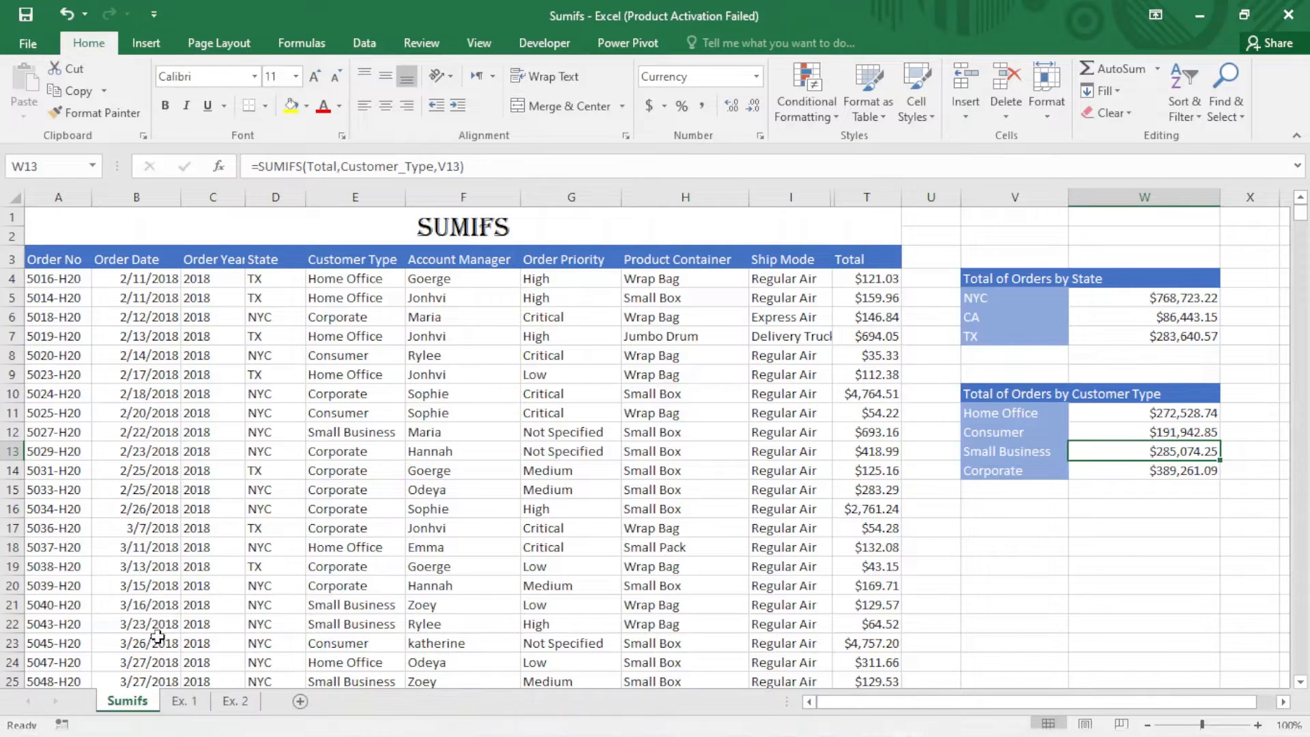
# Step: On the Ex. 1 sheet, start a SUMIFS formula in B2 using the named range Total as the sum range
pyautogui.click(184, 701)
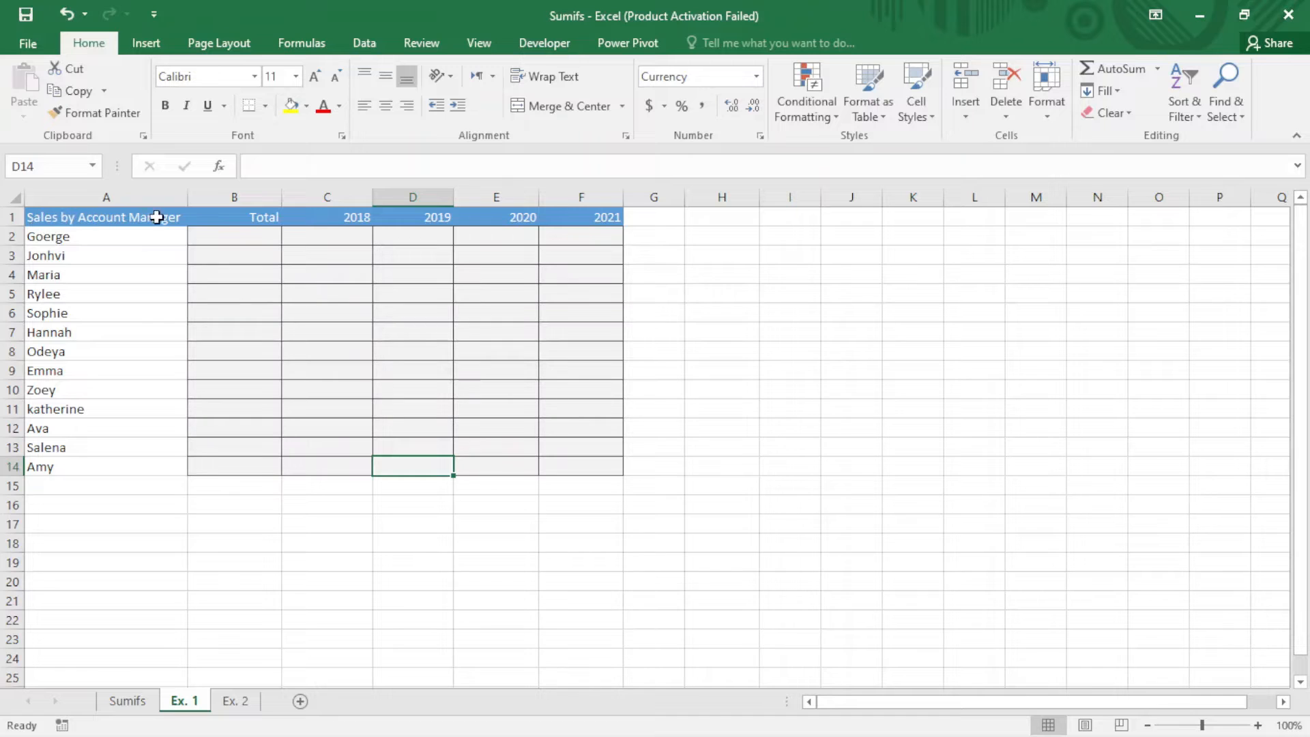
pyautogui.click(223, 241)
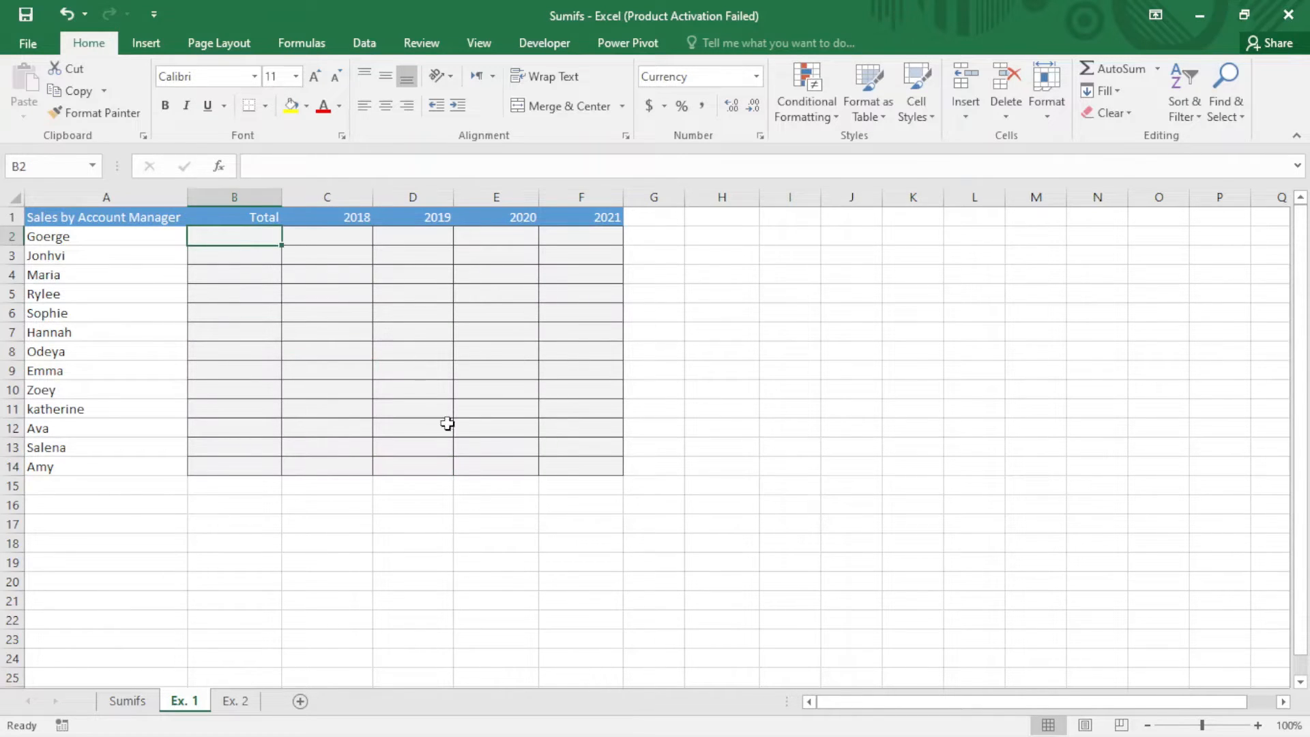
pyautogui.write('=')
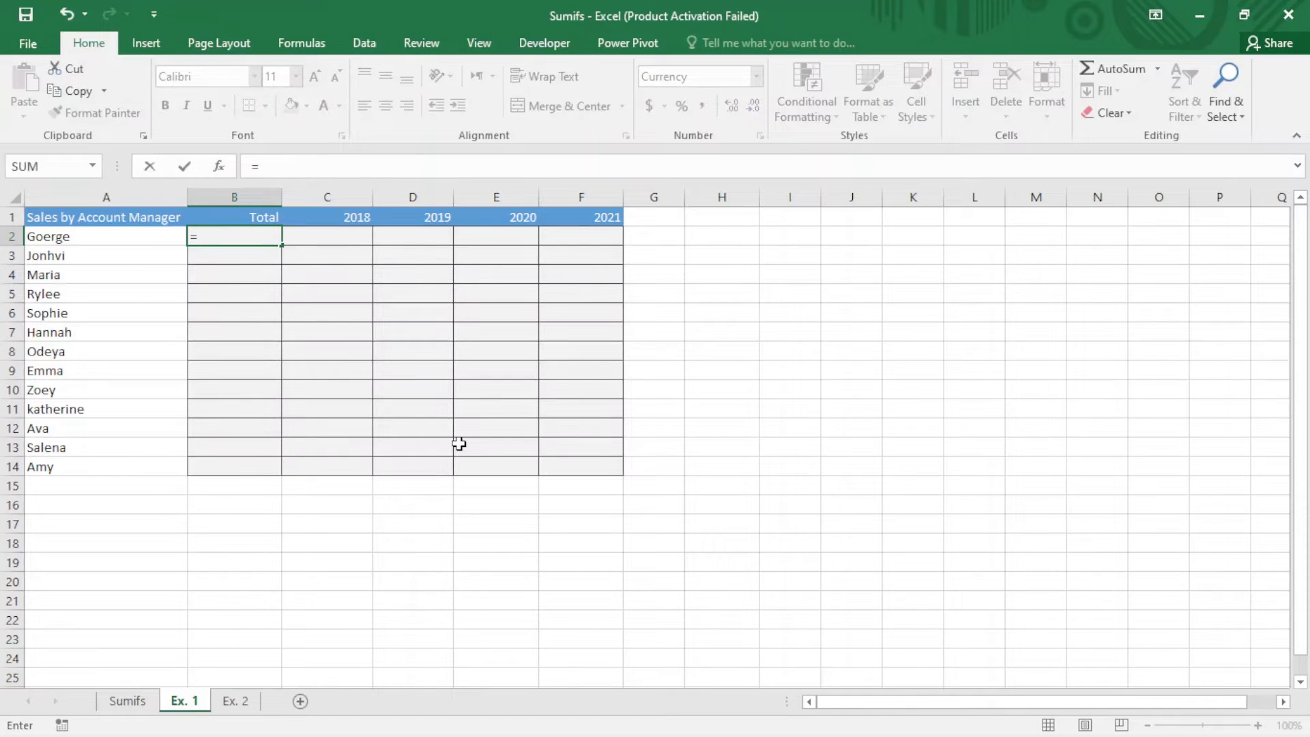
pyautogui.write('sumifs')
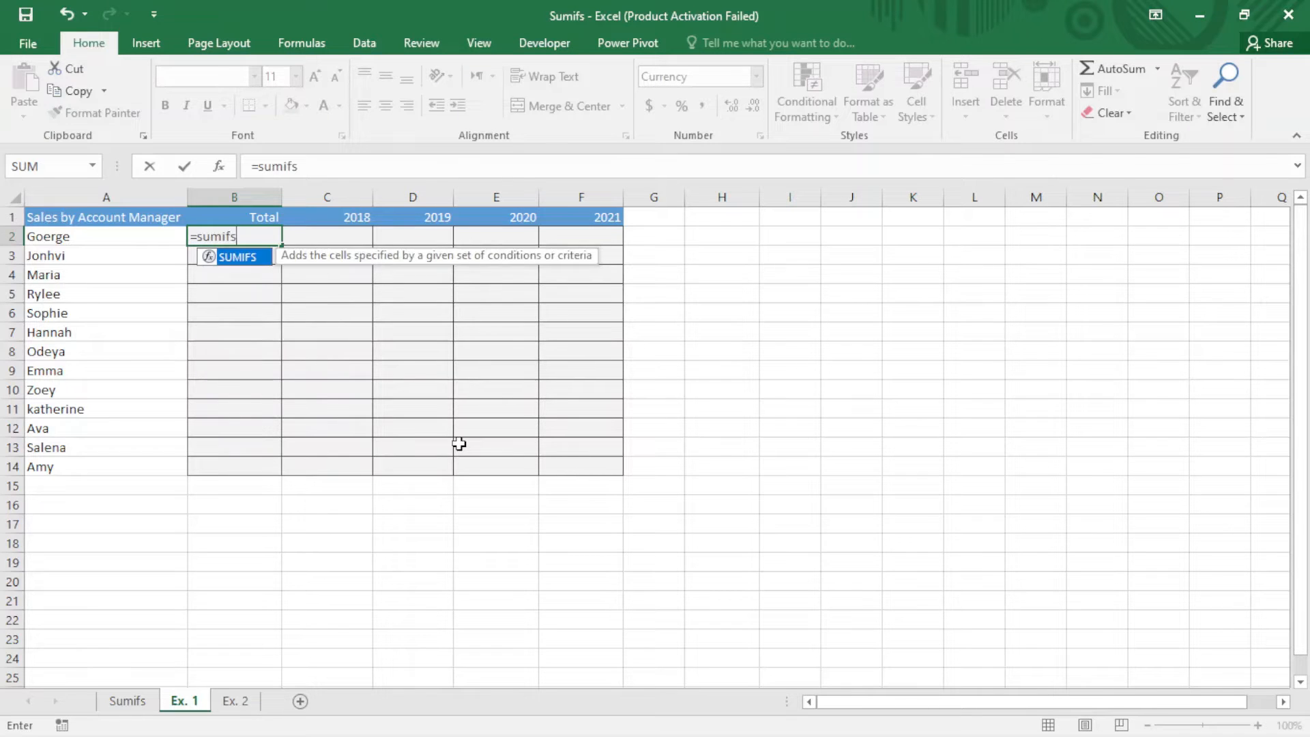
pyautogui.press('Tab')
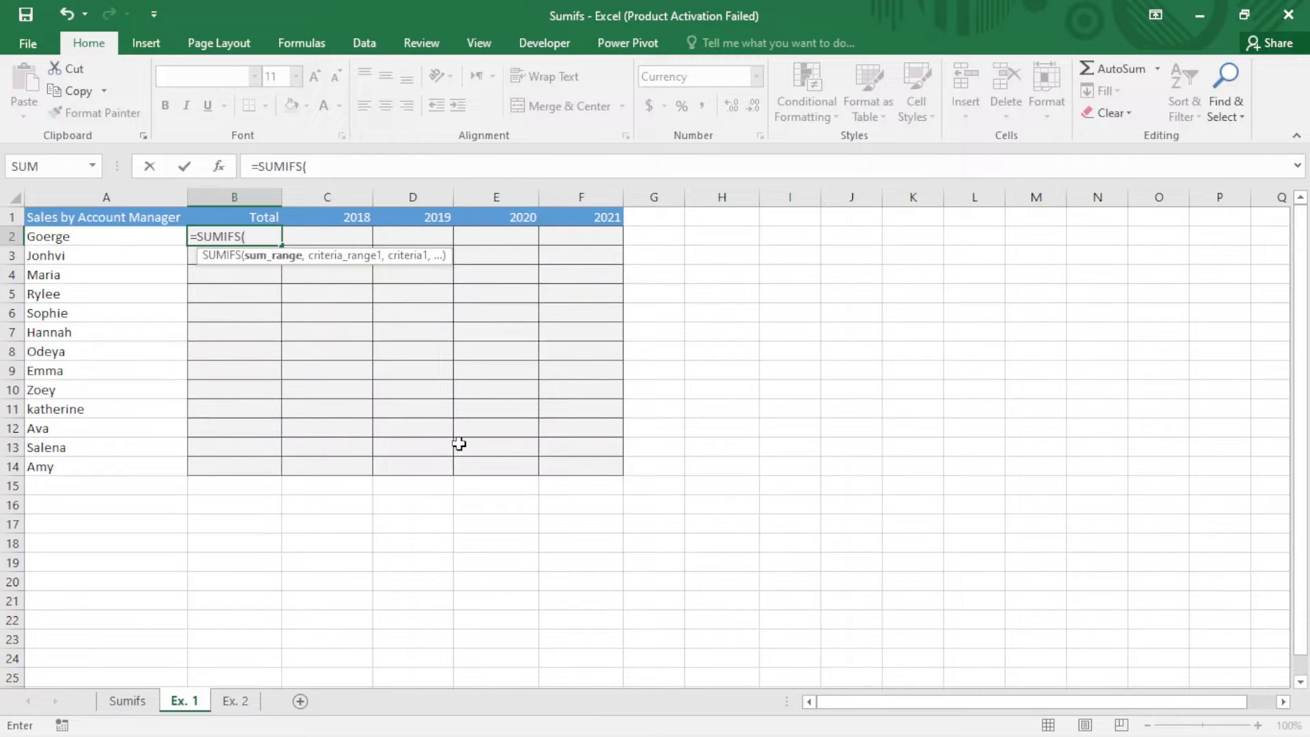
pyautogui.write('to')
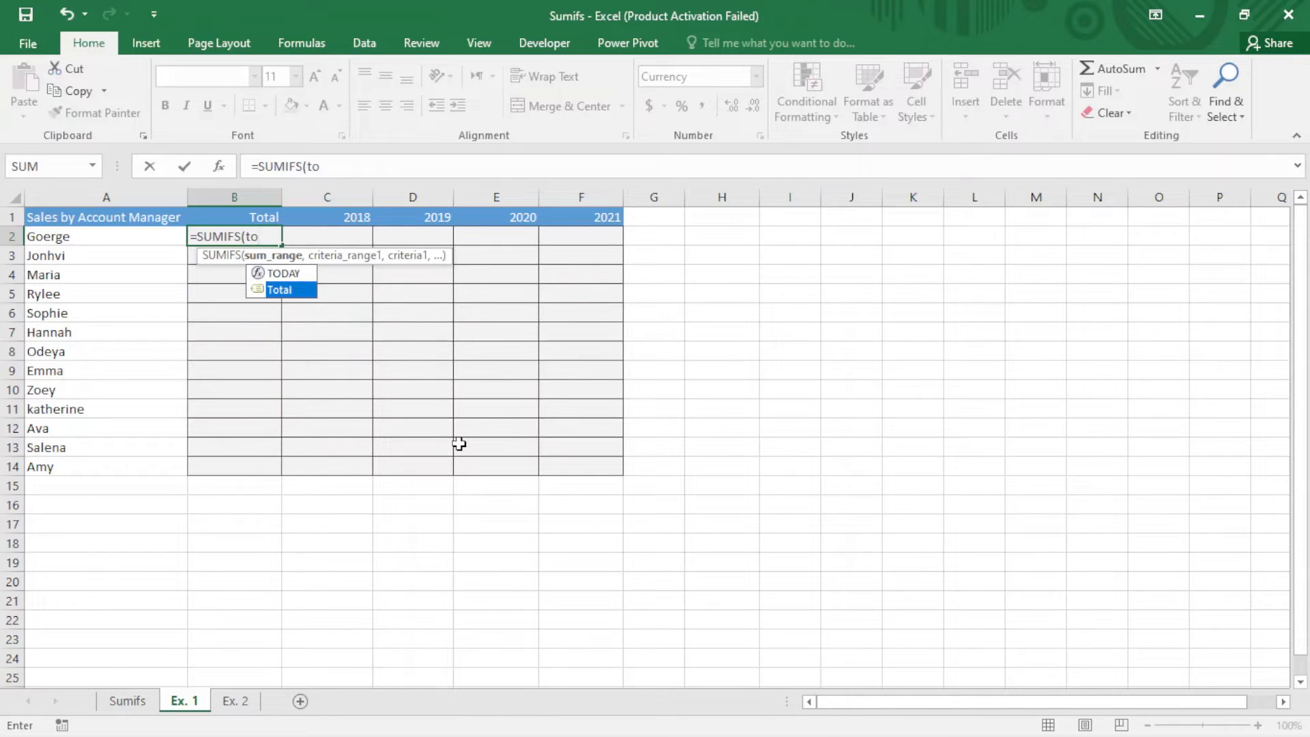
pyautogui.press('Tab')
pyautogui.write(',')
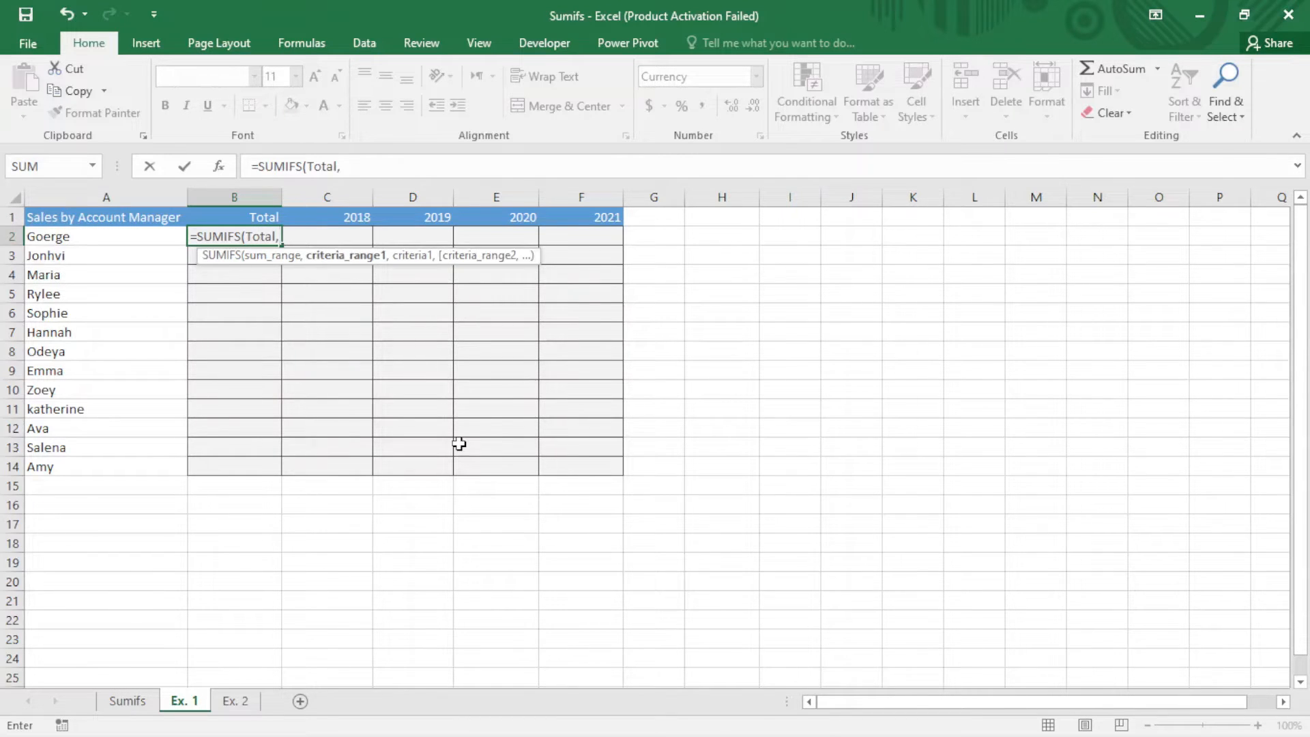
# Step: Complete the B2 formula with Account_Manager as the criteria range and A2 as the criterion
pyautogui.write('ac')
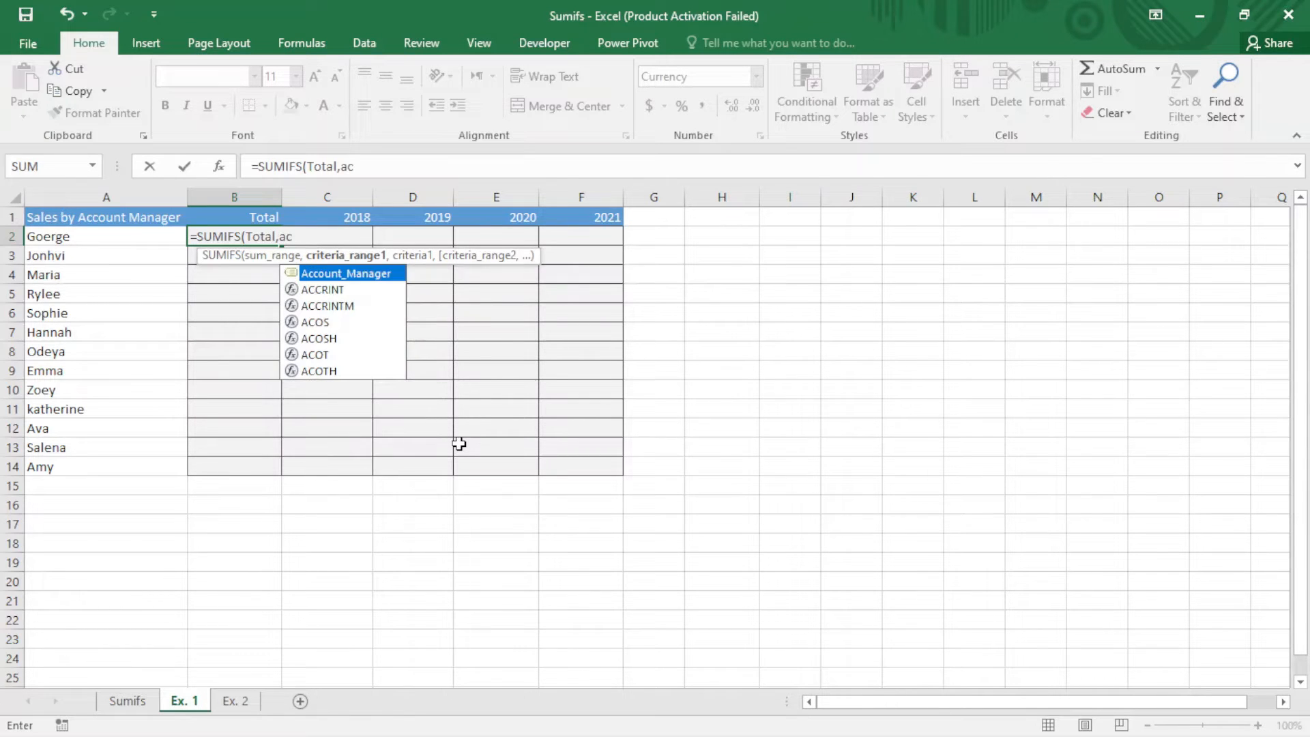
pyautogui.press('Tab')
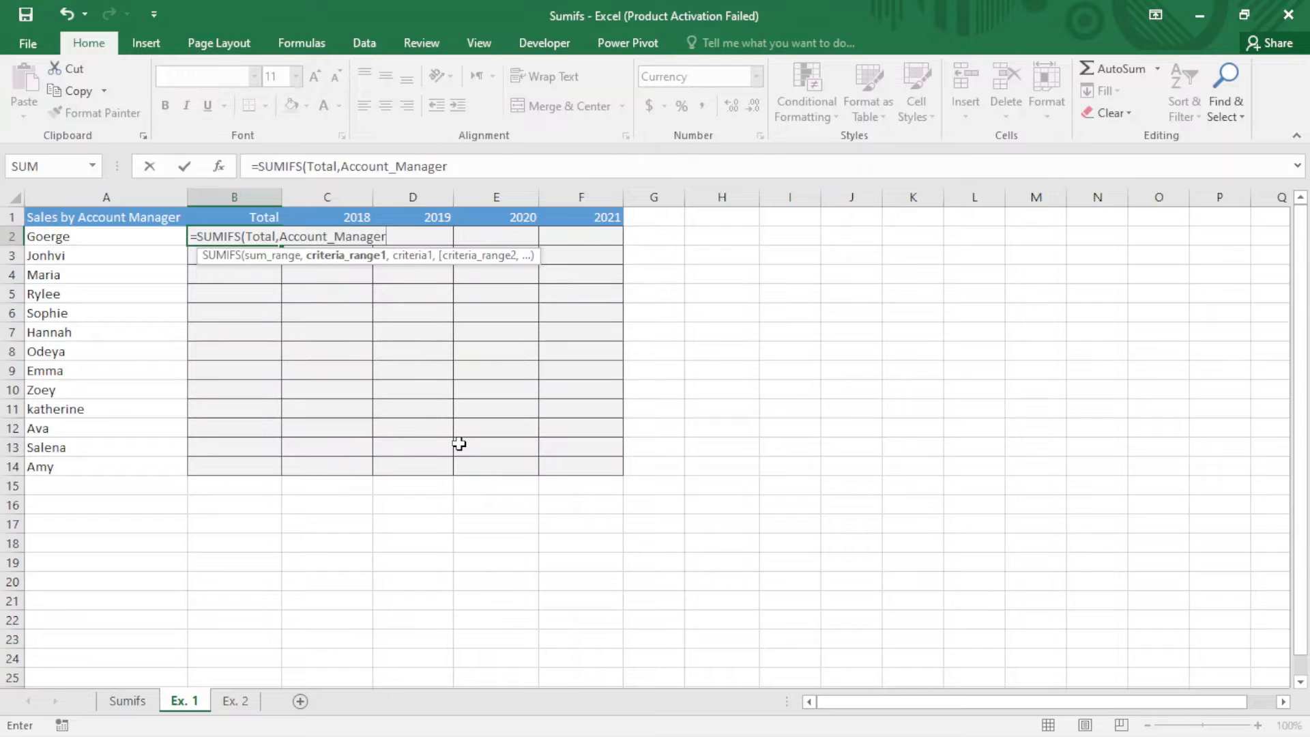
pyautogui.write(',')
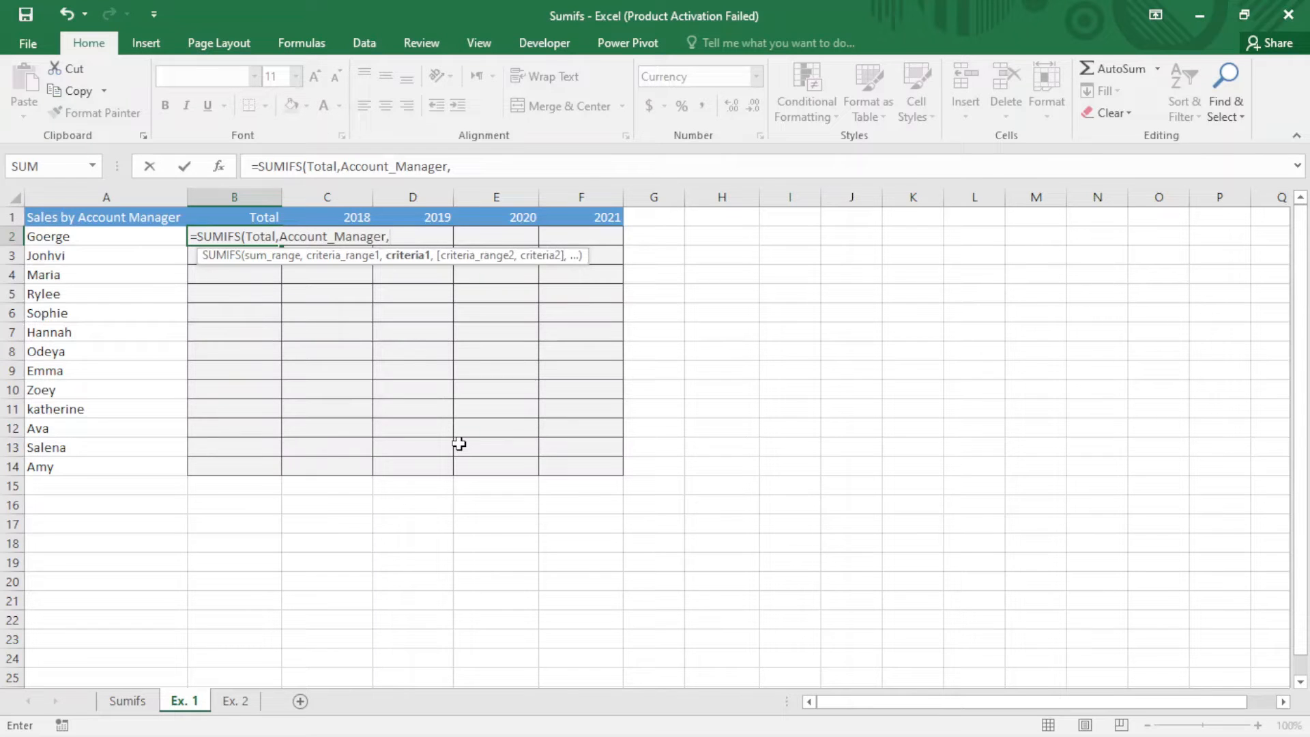
pyautogui.click(146, 237)
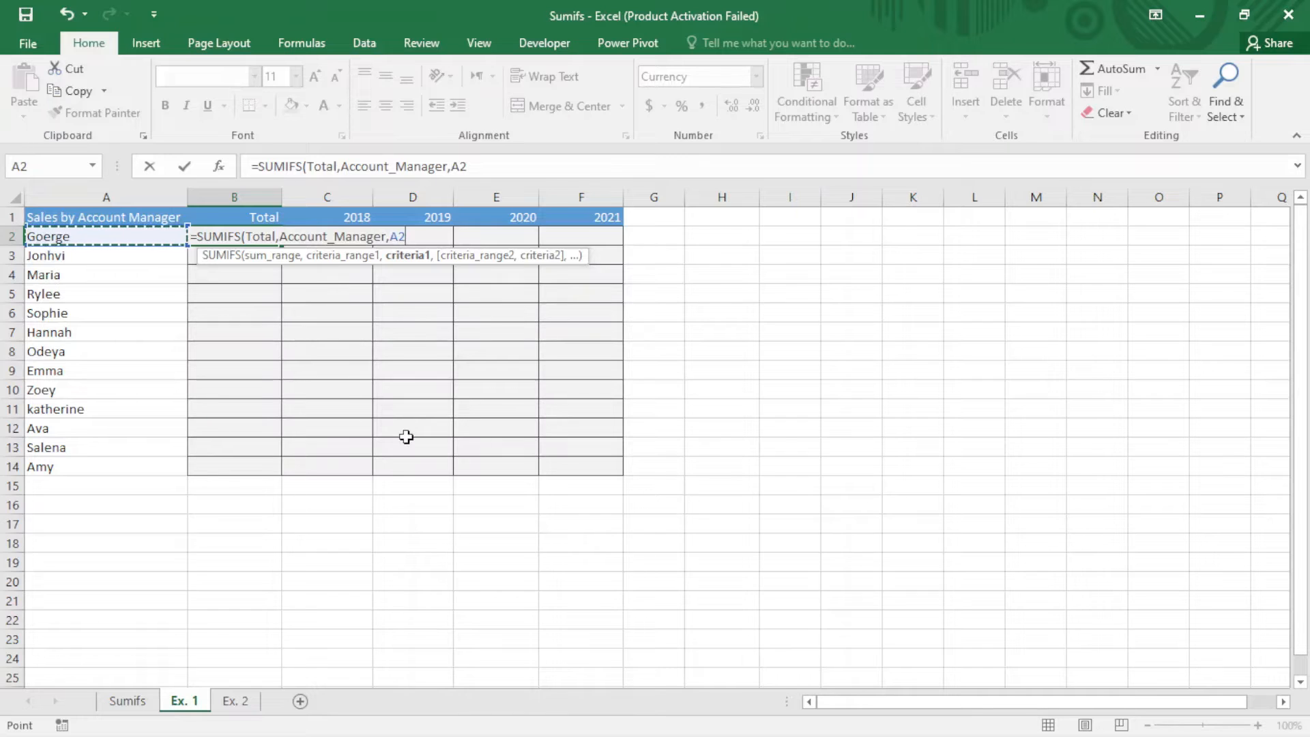
pyautogui.write(')')
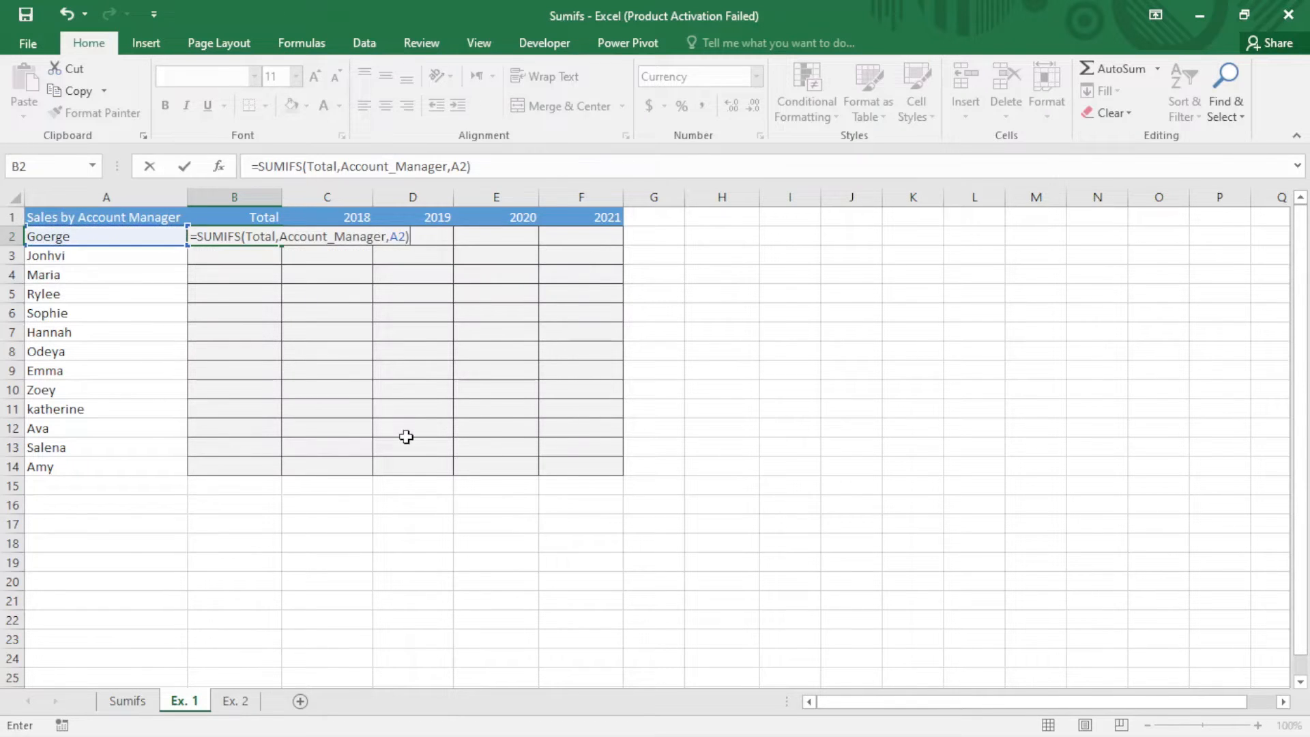
pyautogui.press('Return')
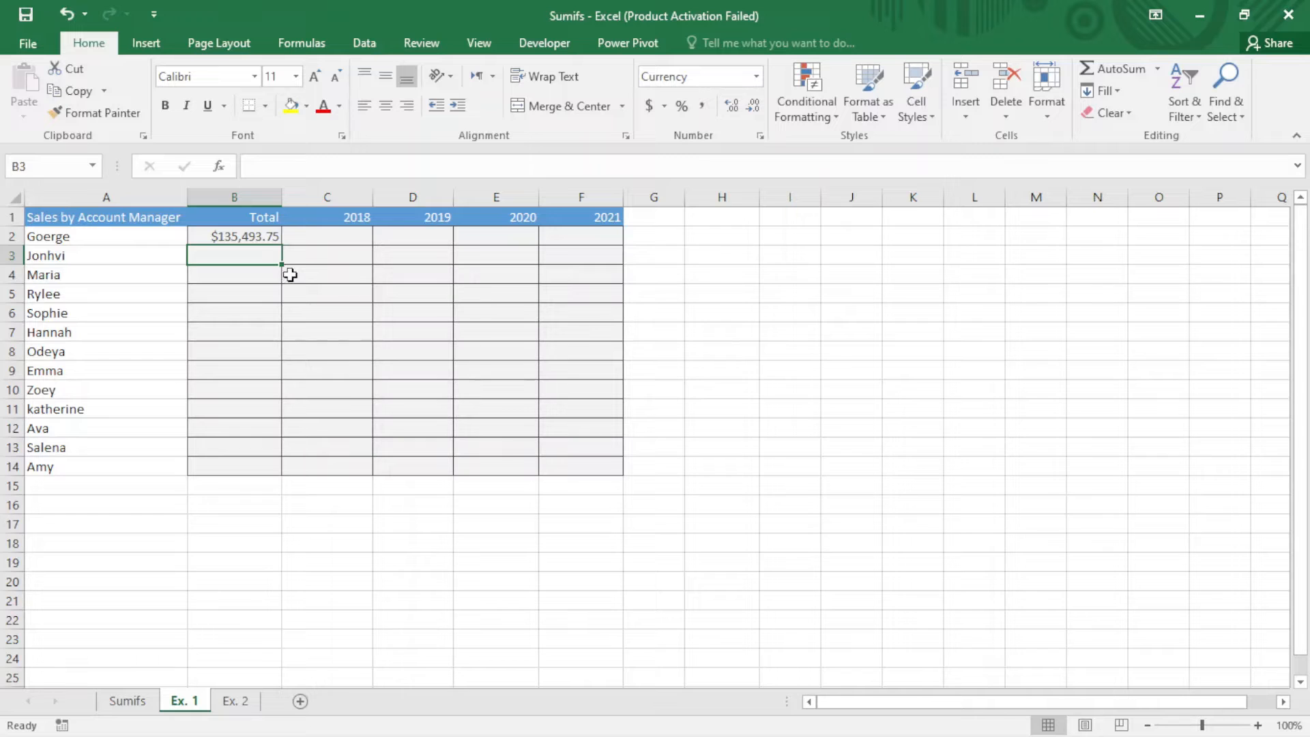
# Step: Copy the B2 formula down the Total column through B14 for all account managers
pyautogui.click(278, 233)
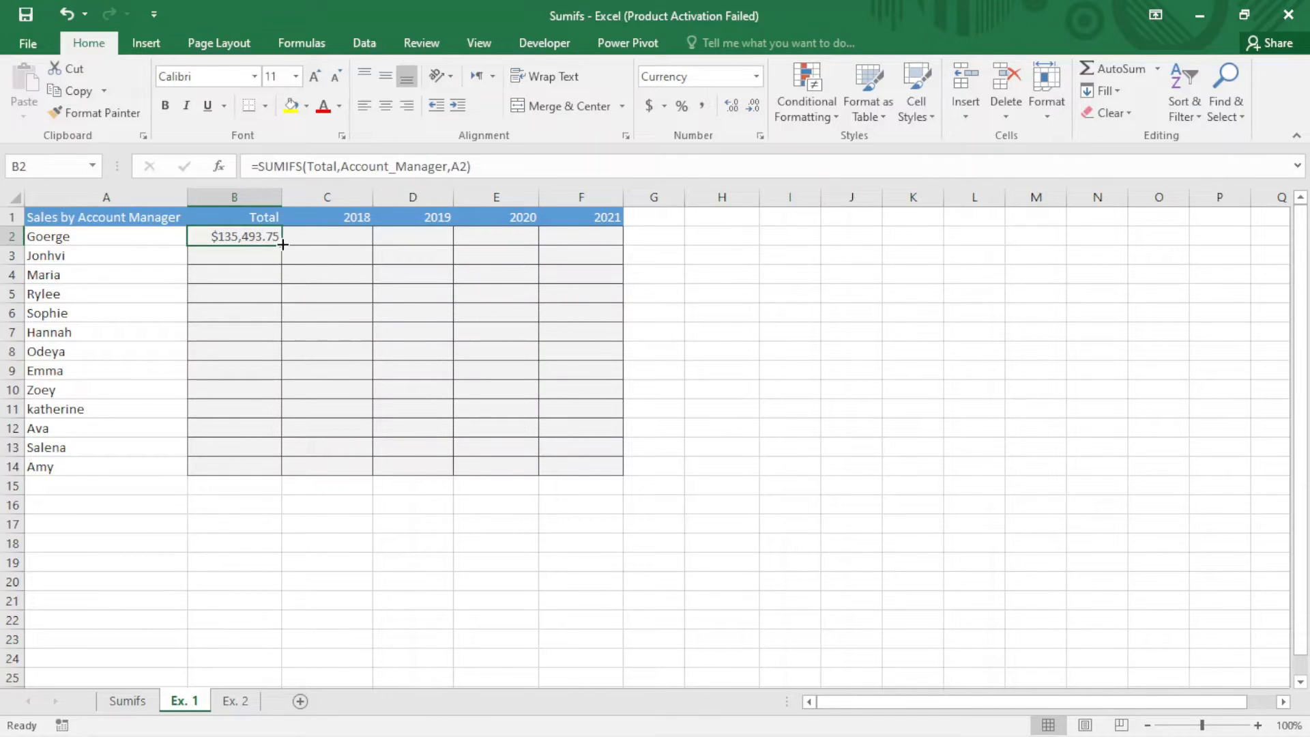
pyautogui.moveTo(285, 243); pyautogui.dragTo(290, 478)
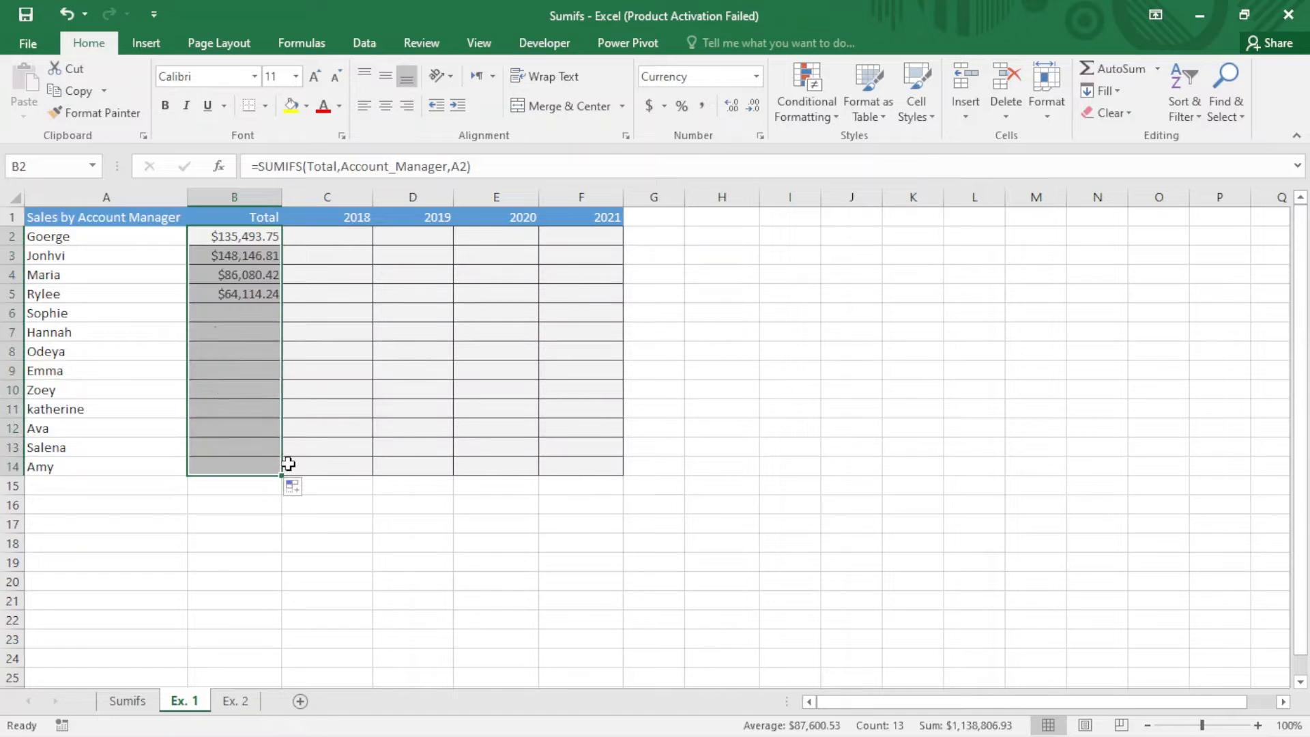
pyautogui.click(260, 392)
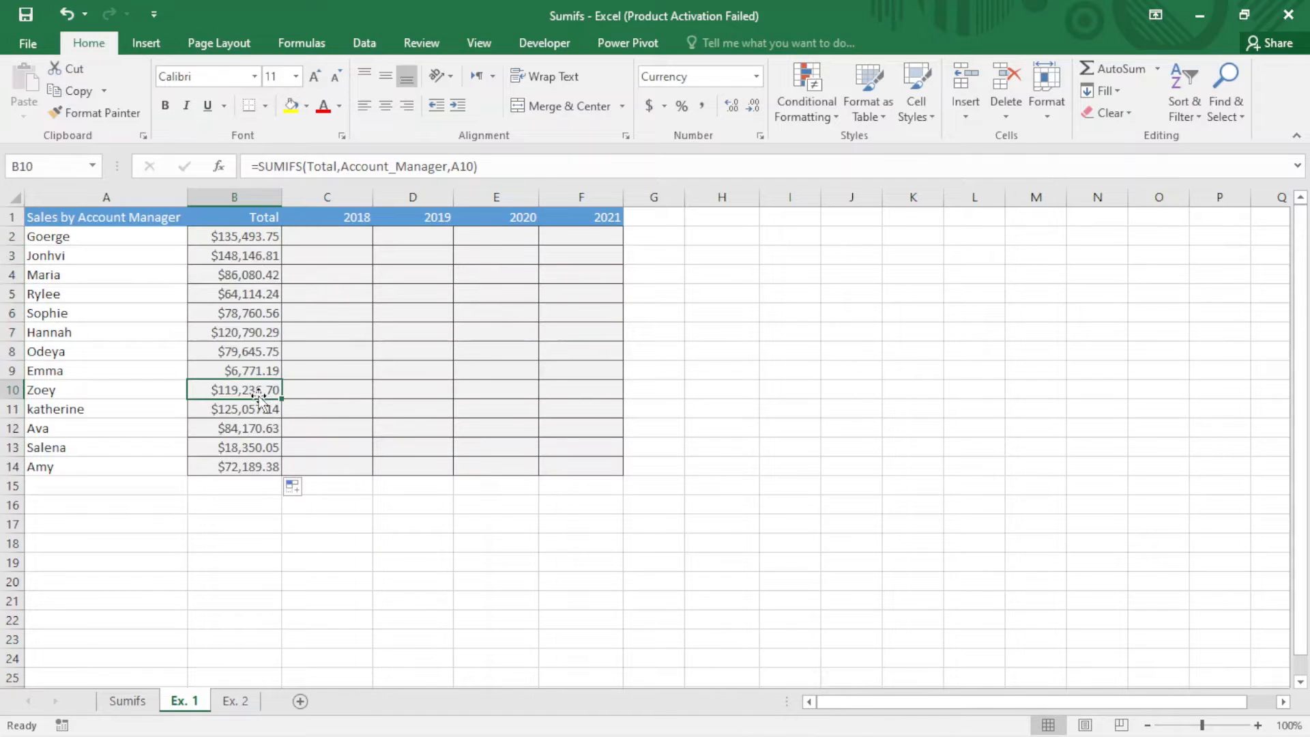
pyautogui.click(266, 315)
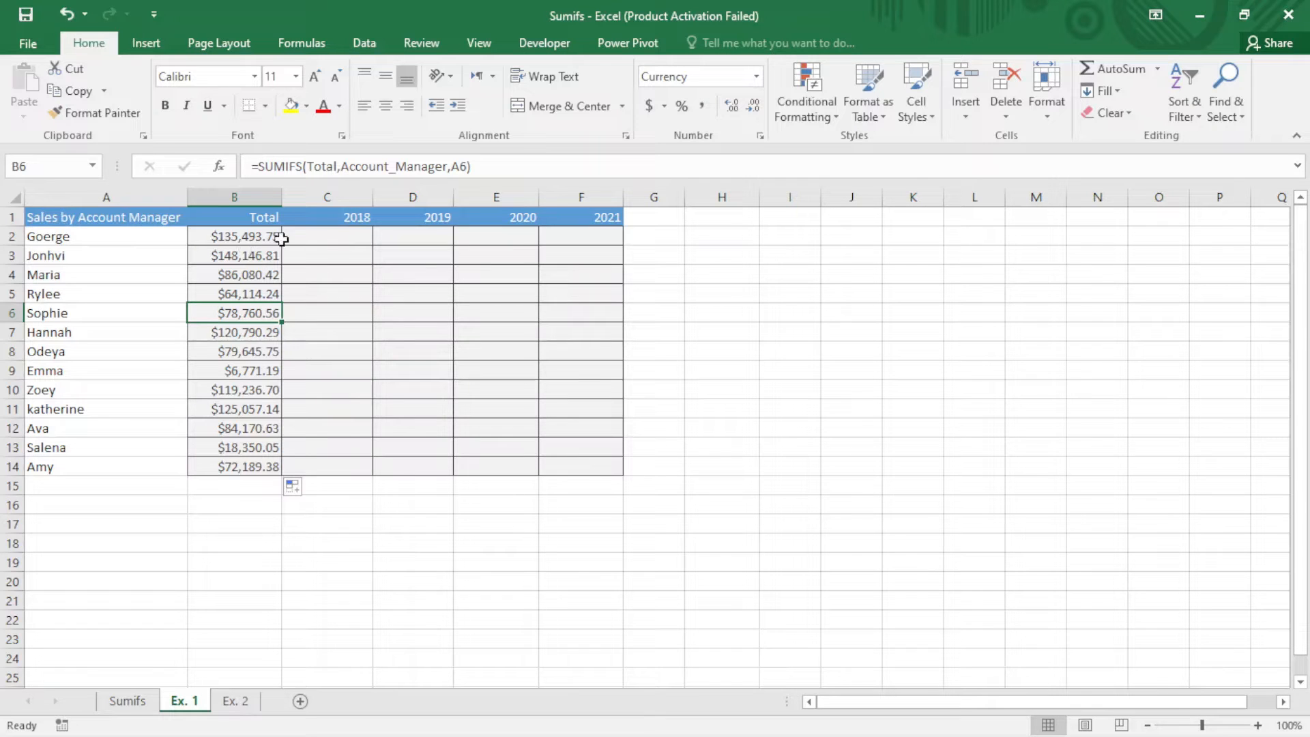
# Step: Start a SUMIFS formula in C2 under the 2018 column, using the named range Total as the sum range
pyautogui.click(331, 237)
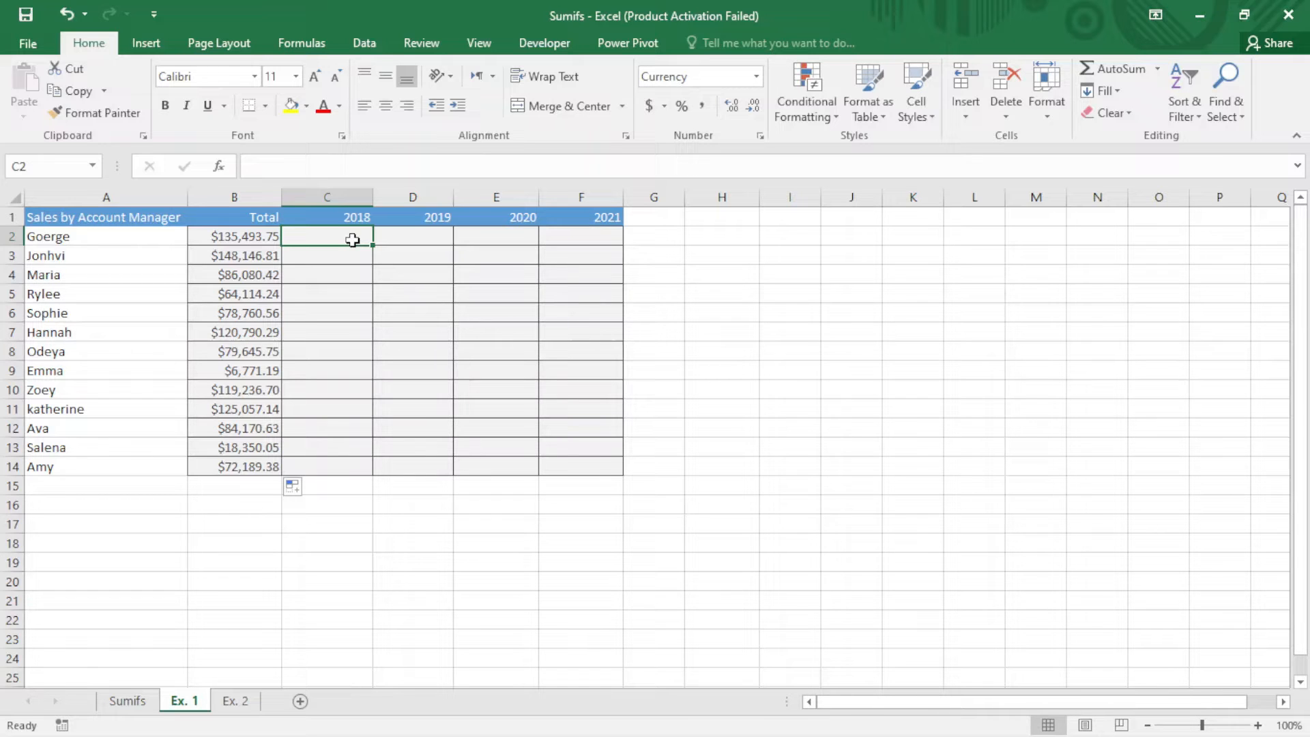
pyautogui.write('=')
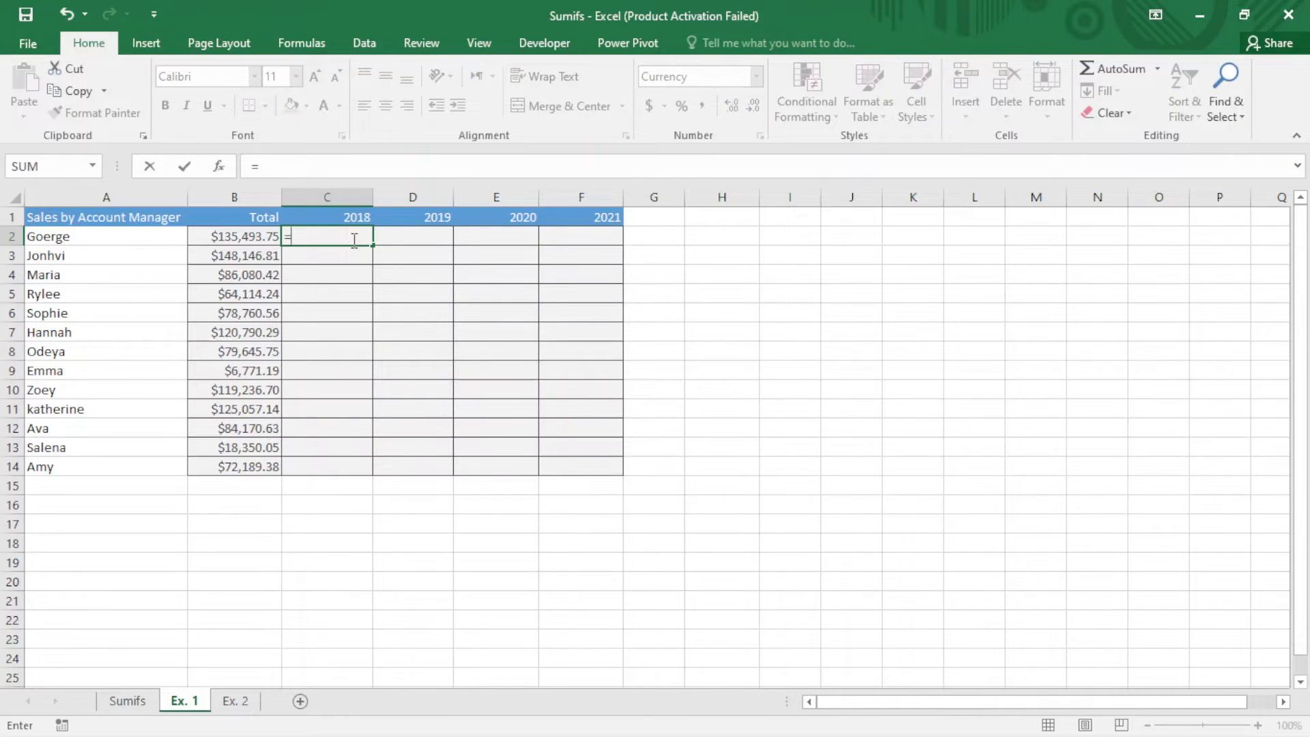
pyautogui.write('sou')
pyautogui.press('BackSpace')
pyautogui.press('BackSpace')
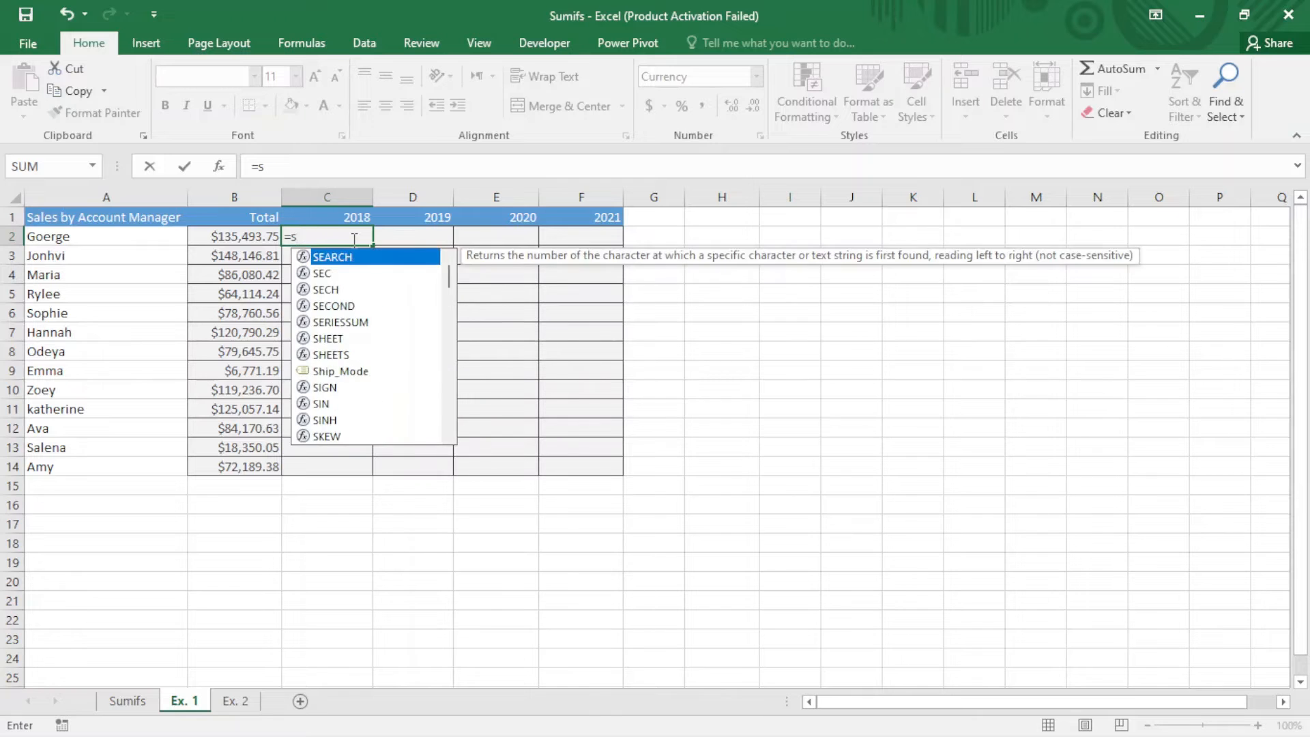
pyautogui.write('umifs')
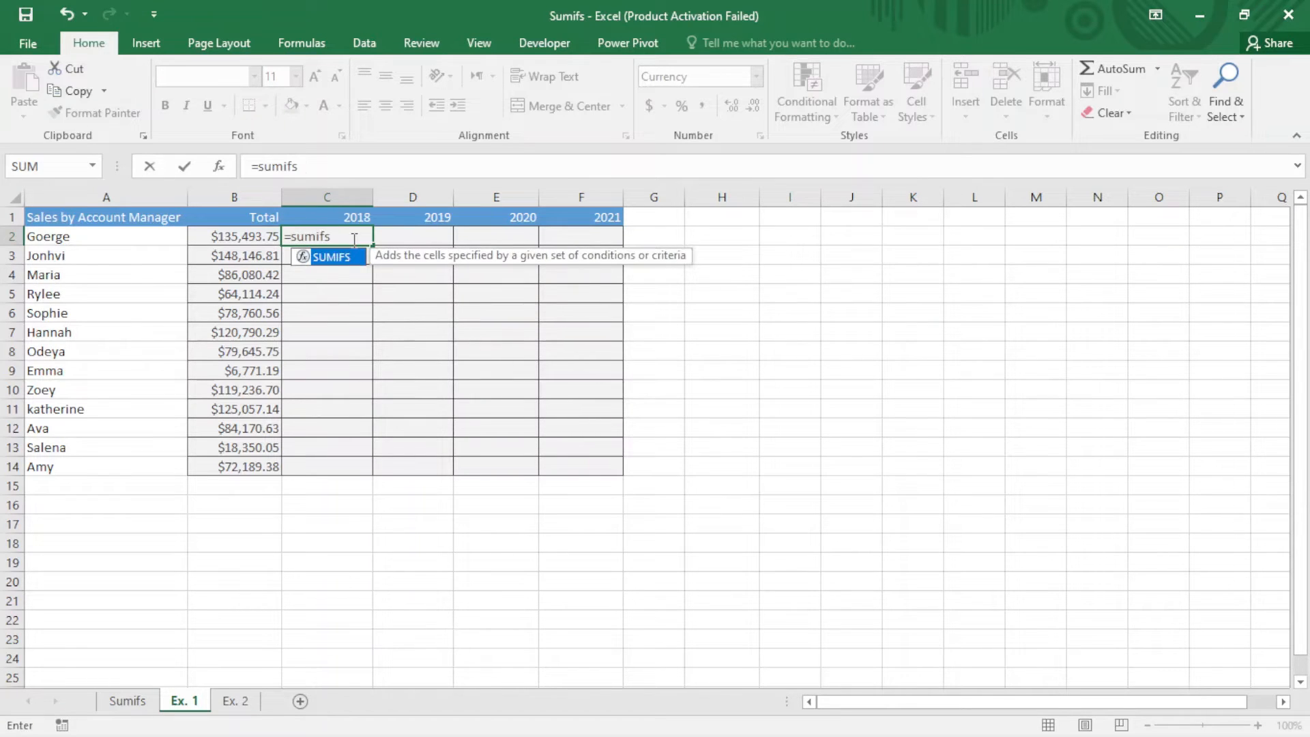
pyautogui.press('Tab')
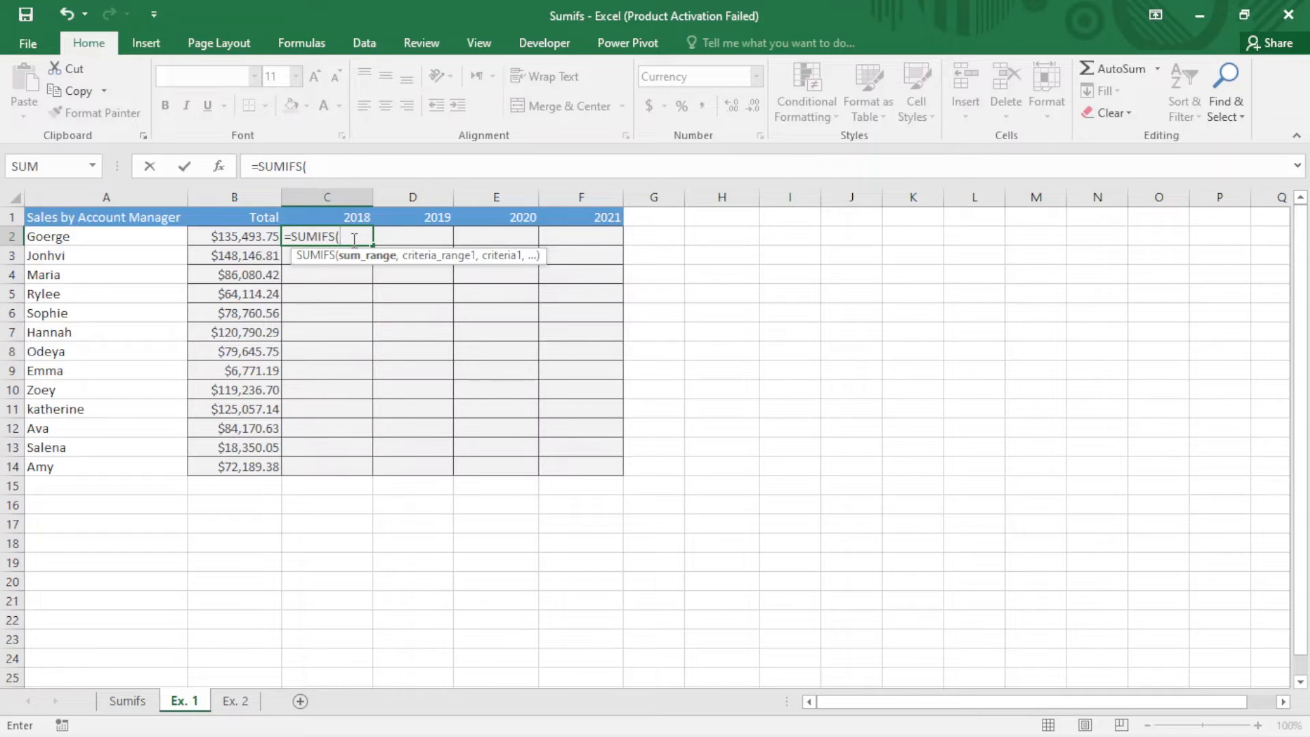
pyautogui.write('total')
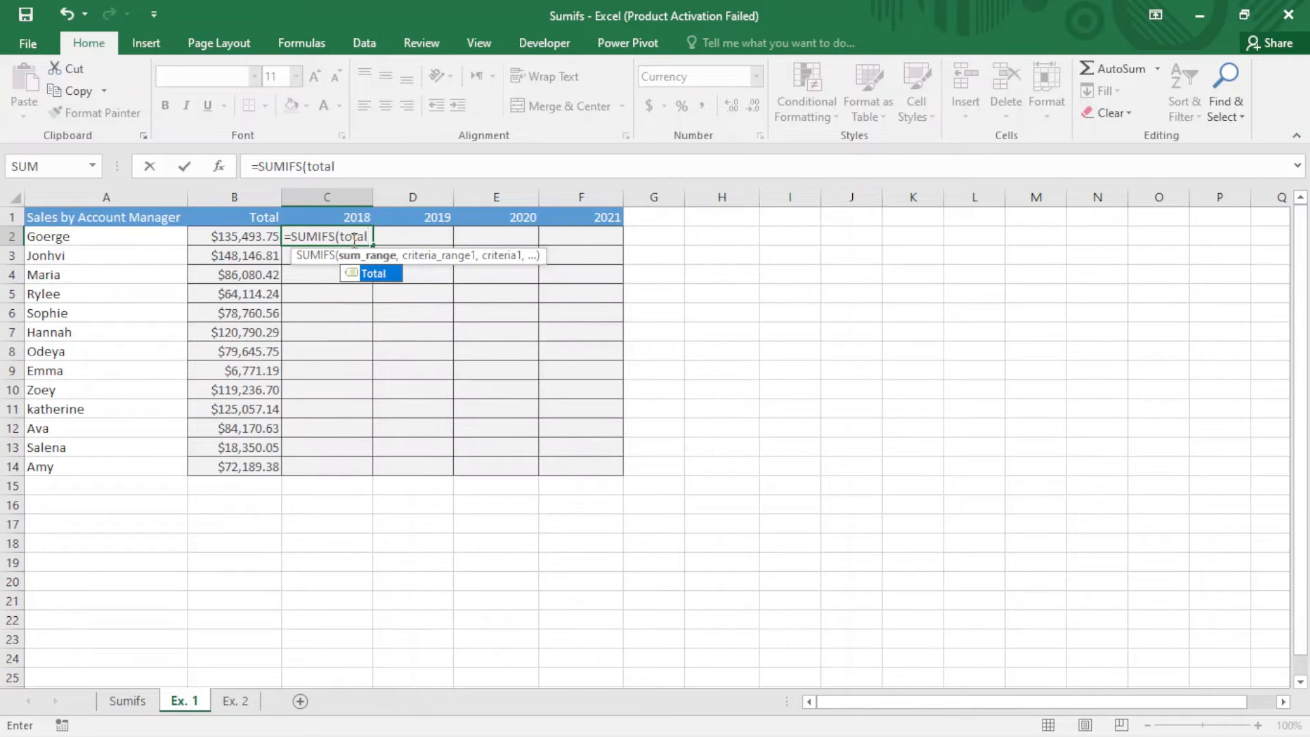
pyautogui.press('Tab')
pyautogui.write(',')
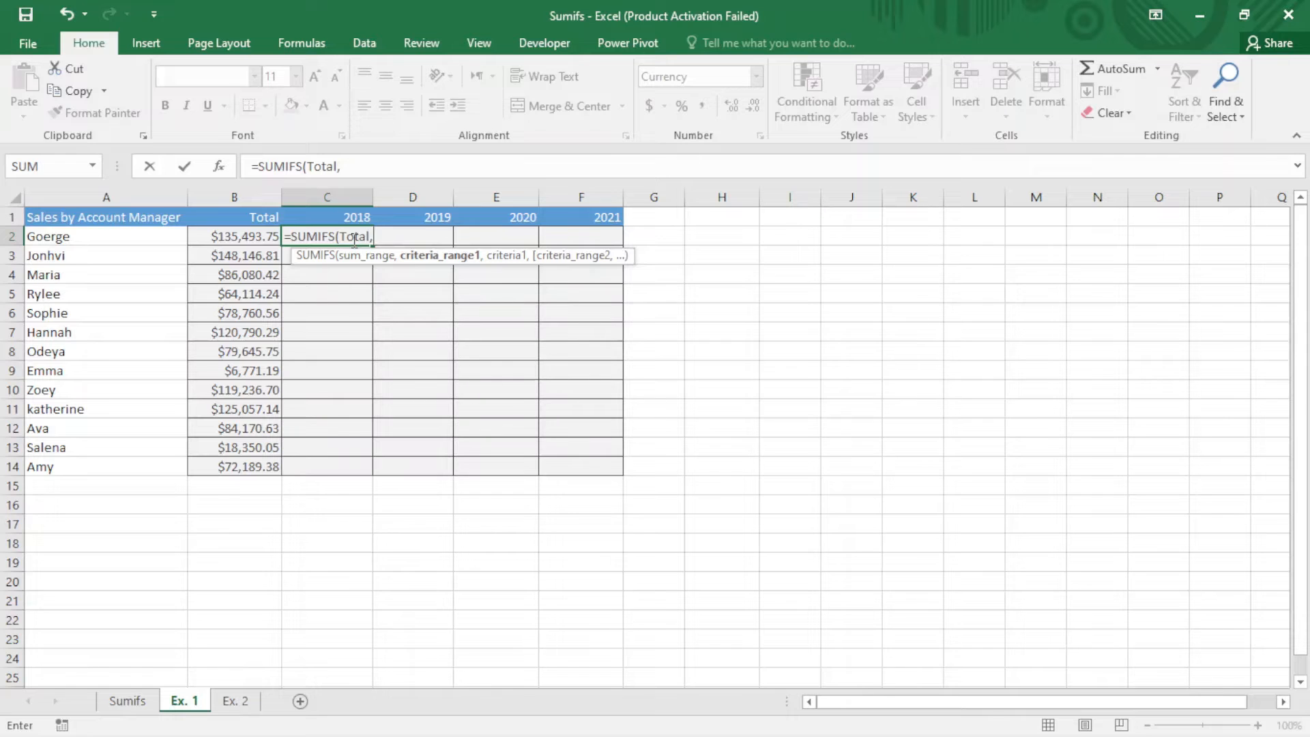
# Step: Add Account_Manager as the first criteria range in the C2 formula, with the column-locked reference $A2 as its criterion
pyautogui.write('a')
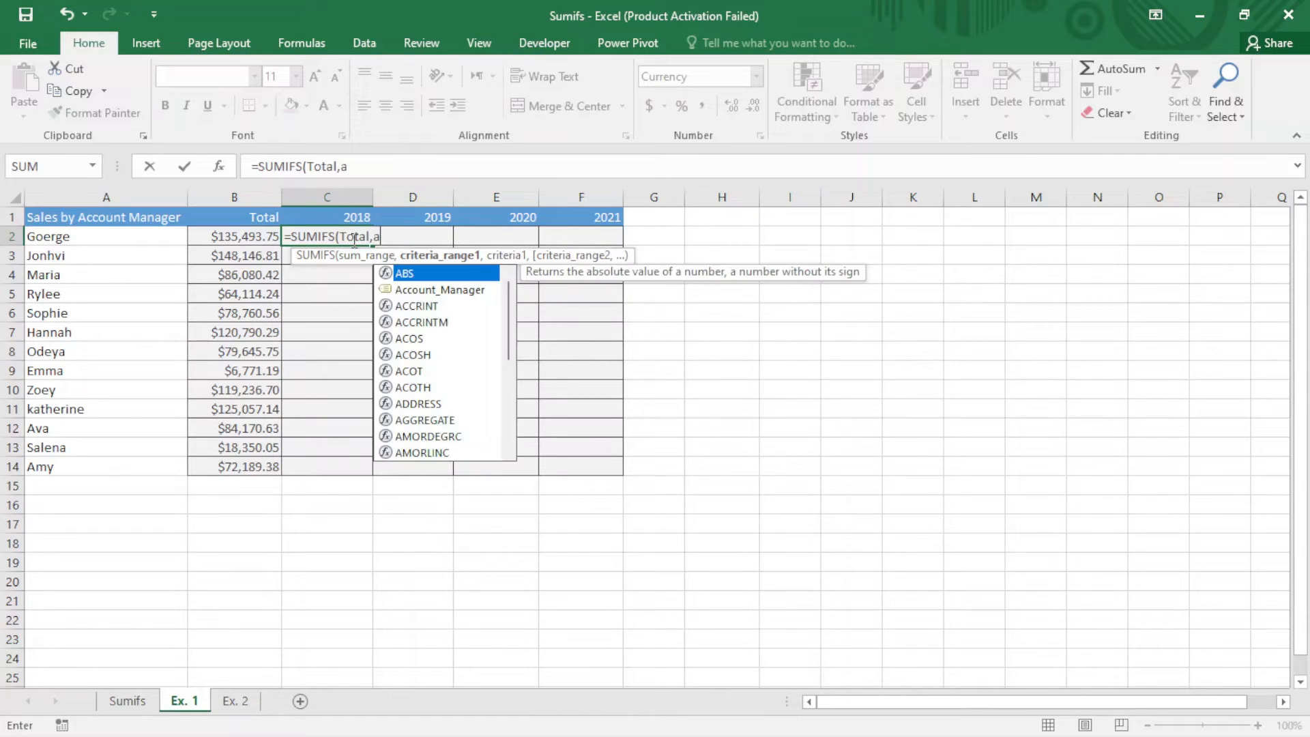
pyautogui.write('cou')
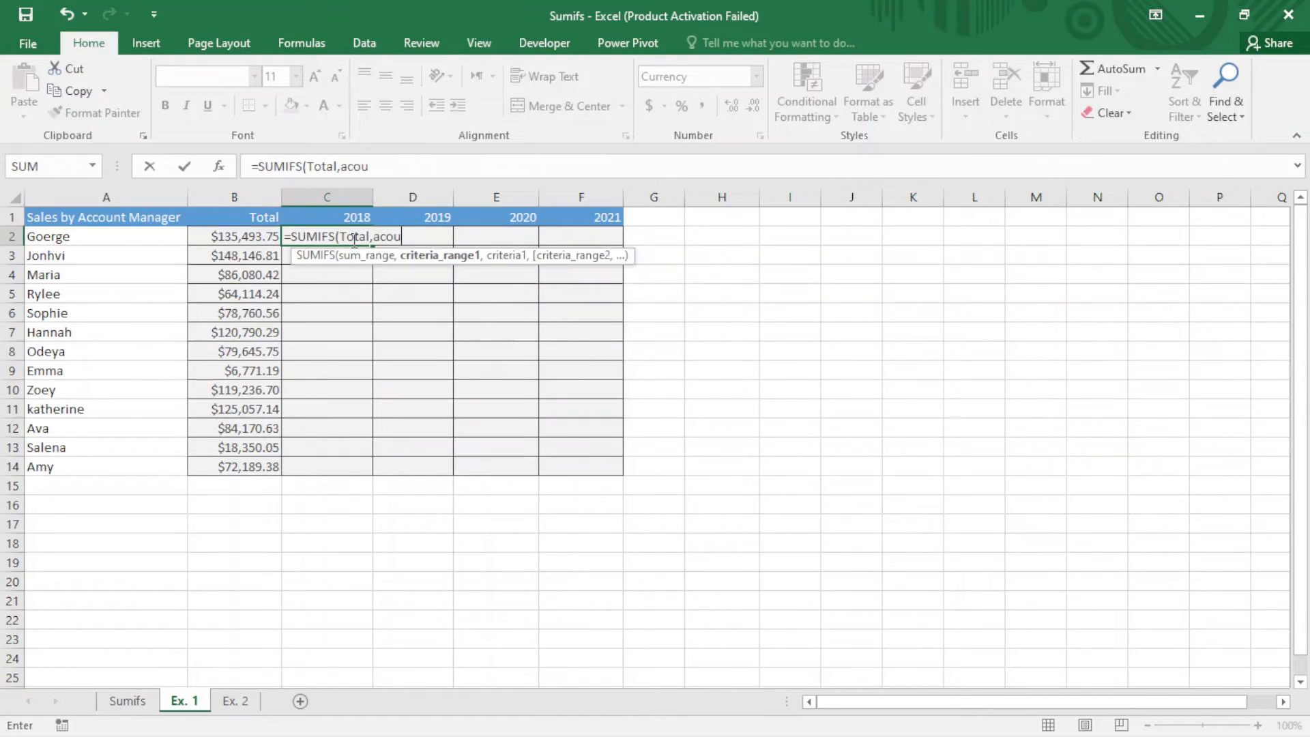
pyautogui.press('BackSpace')
pyautogui.press('BackSpace')
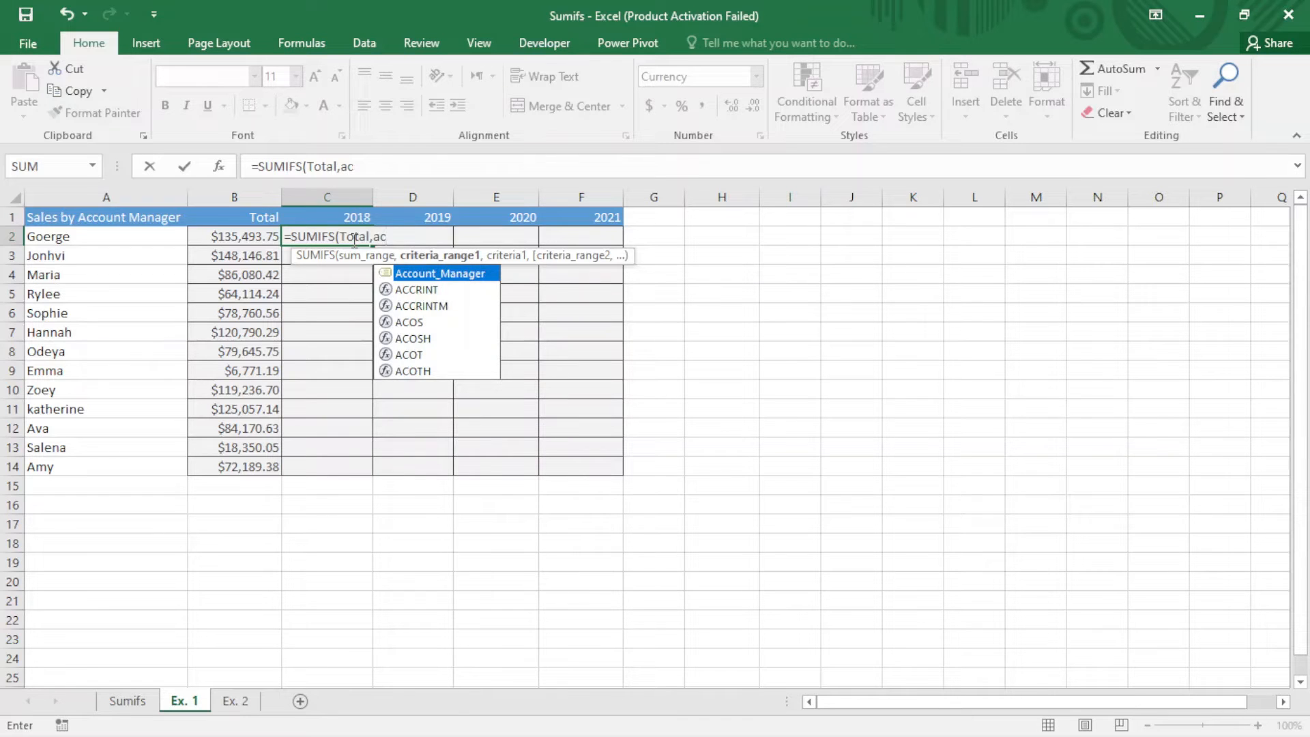
pyautogui.press('Tab')
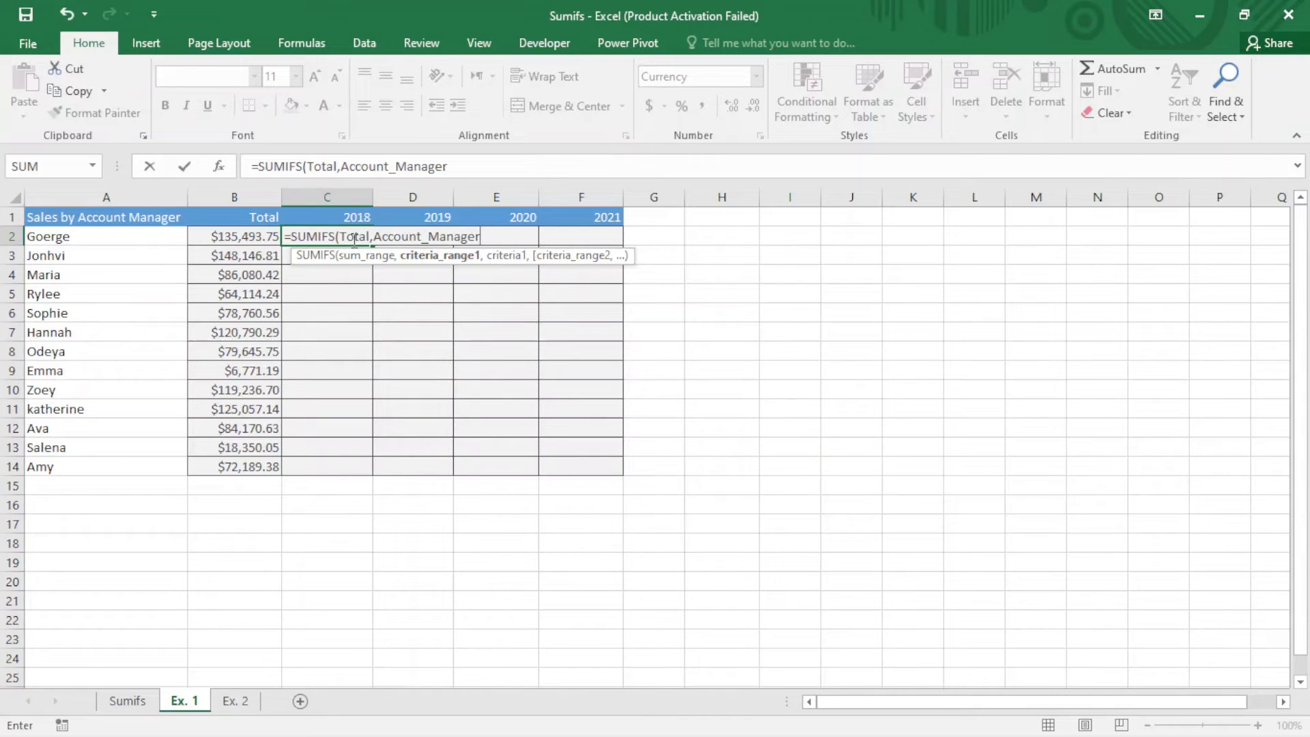
pyautogui.write(',')
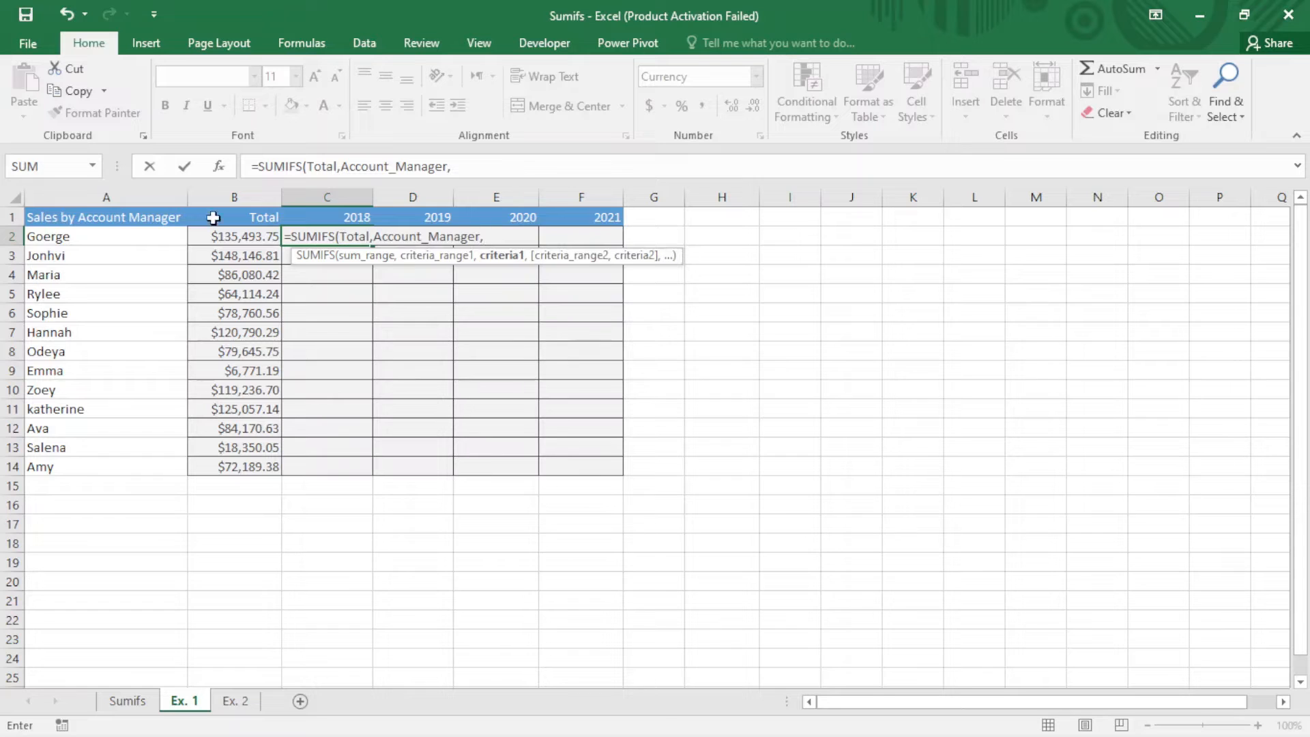
pyautogui.click(129, 237)
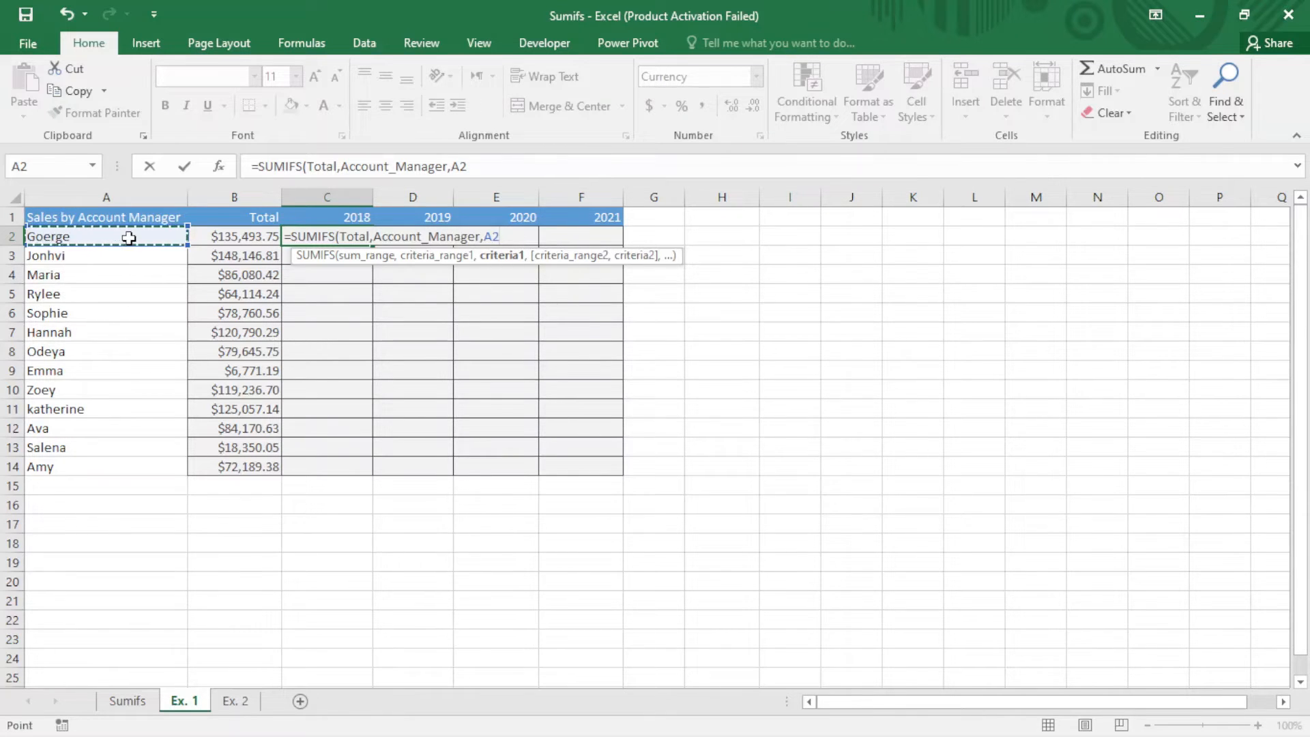
pyautogui.press('F4')
pyautogui.press('F4')
pyautogui.press('F4')
pyautogui.write(',')
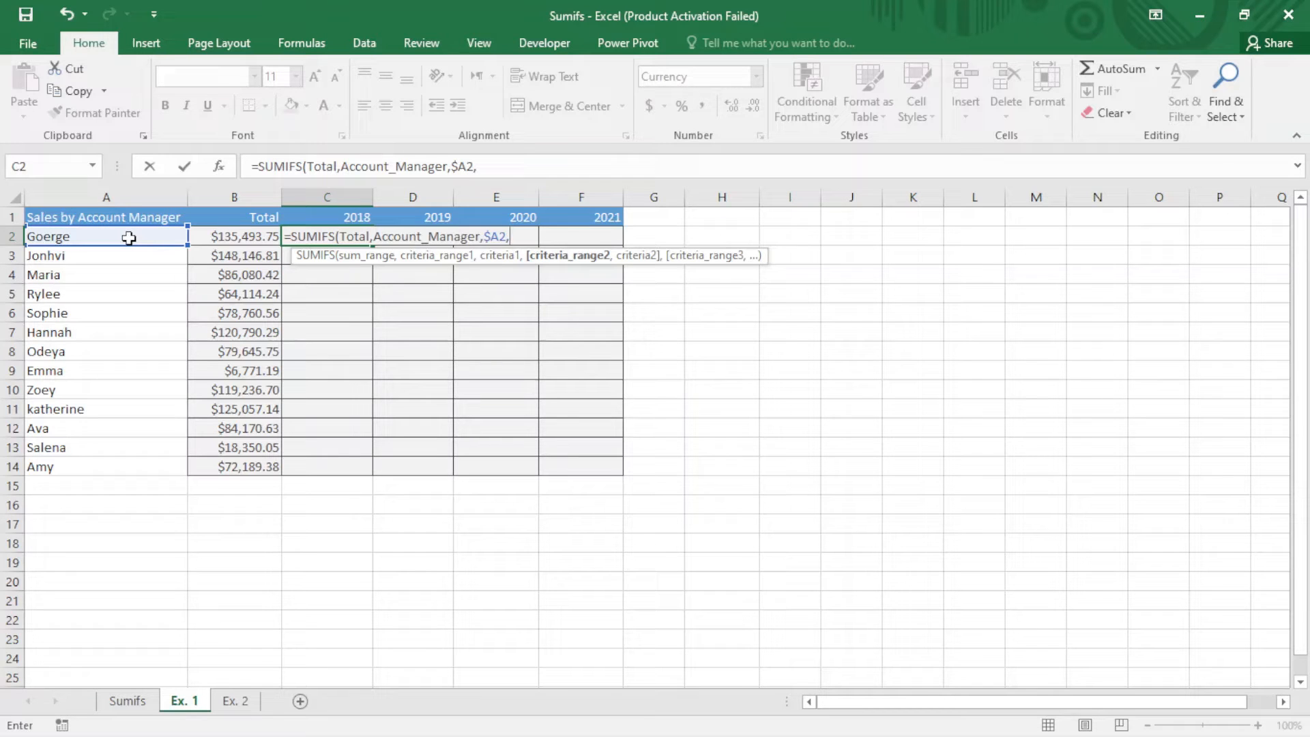
# Step: Add the named range Order_Year as the second criteria range in the C2 SUMIFS formula
pyautogui.write('or')
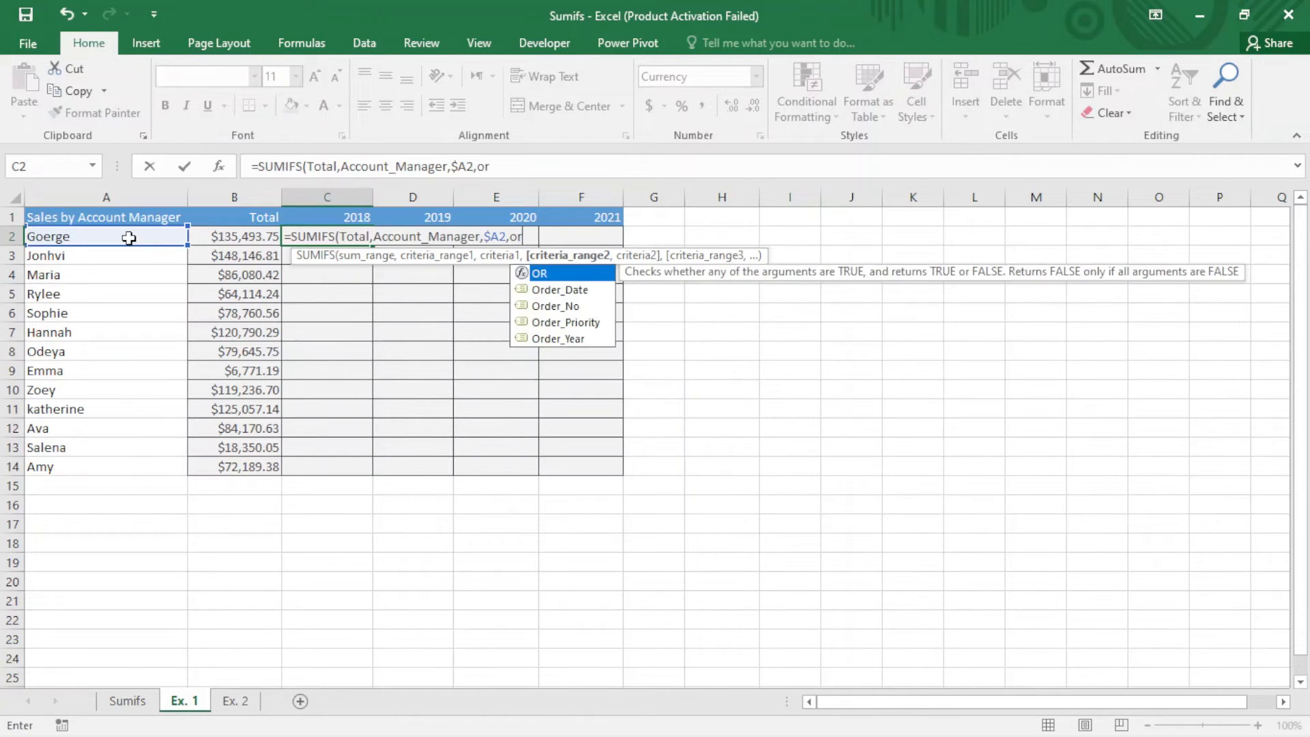
pyautogui.press('Down')
pyautogui.press('Down')
pyautogui.press('Down')
pyautogui.press('Down')
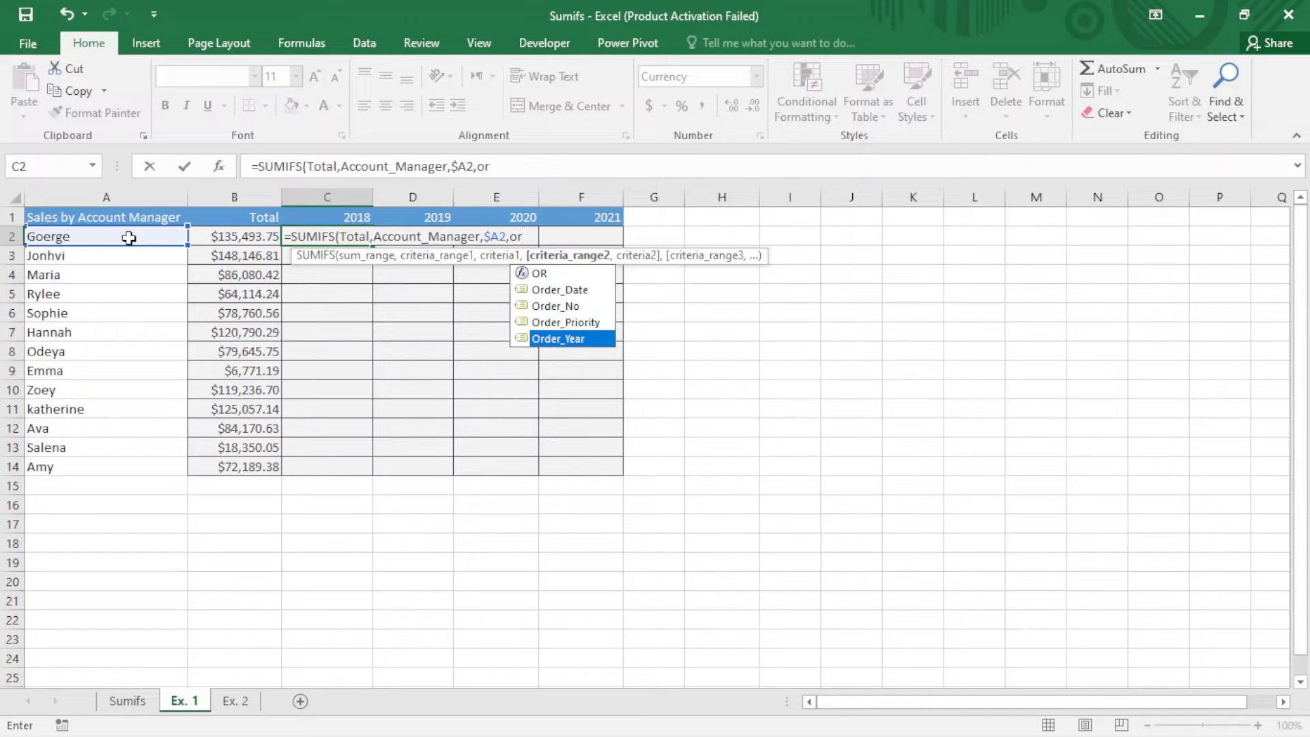
pyautogui.press('Tab')
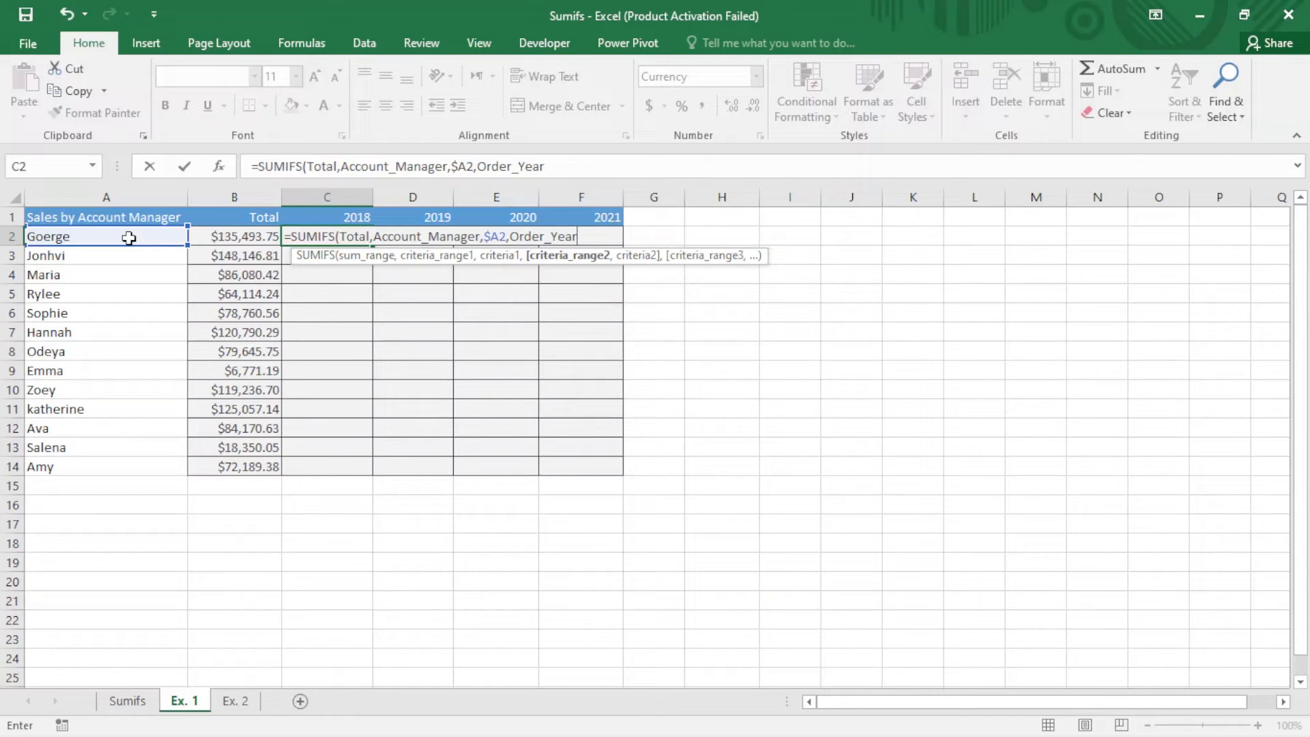
pyautogui.write(',')
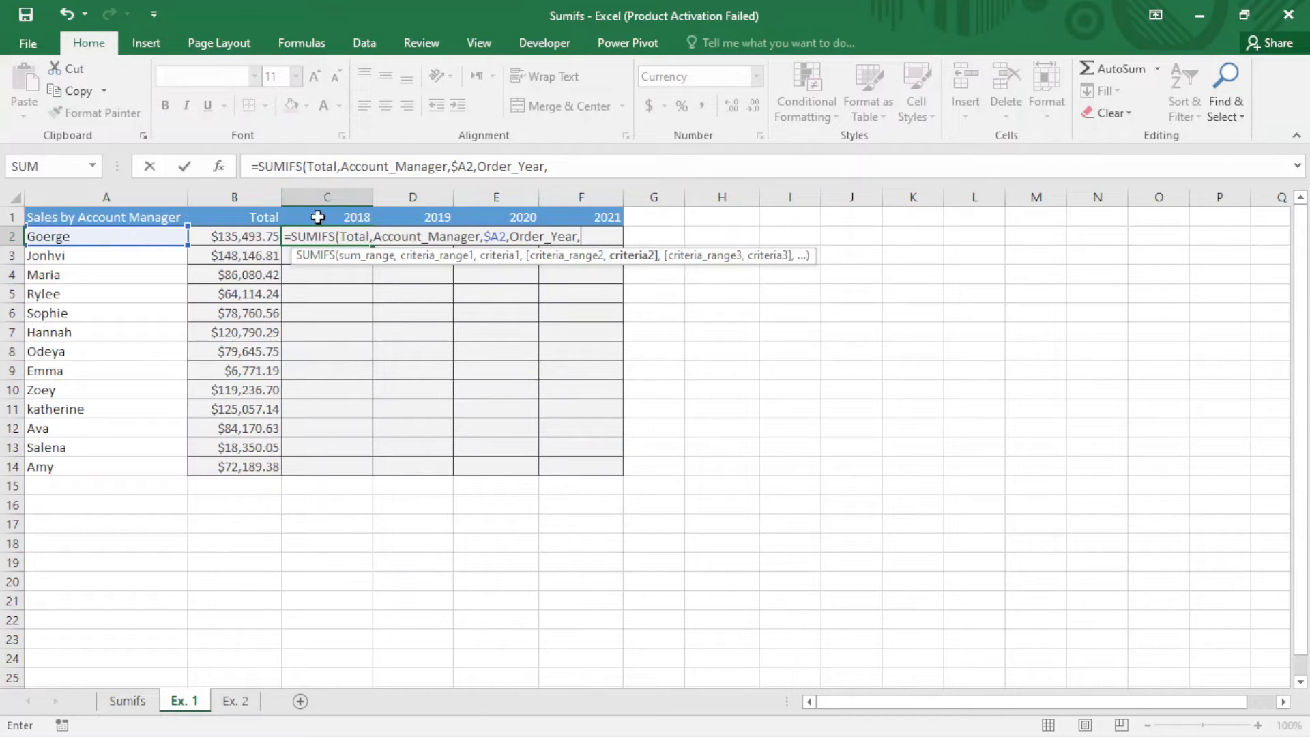
# Step: Complete the C2 formula with the row-locked year header C$1 as the second criterion
pyautogui.click(335, 222)
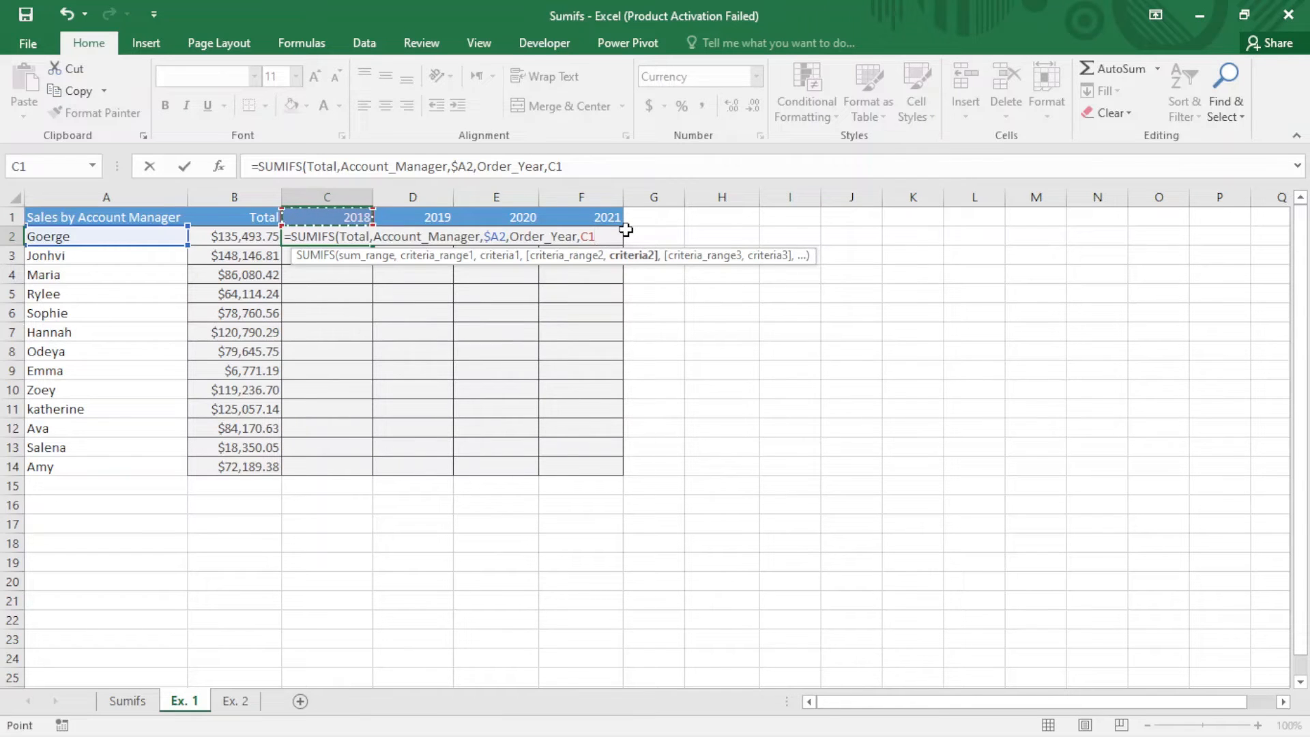
pyautogui.press('F4')
pyautogui.press('F4')
pyautogui.write(')')
pyautogui.press('Return')
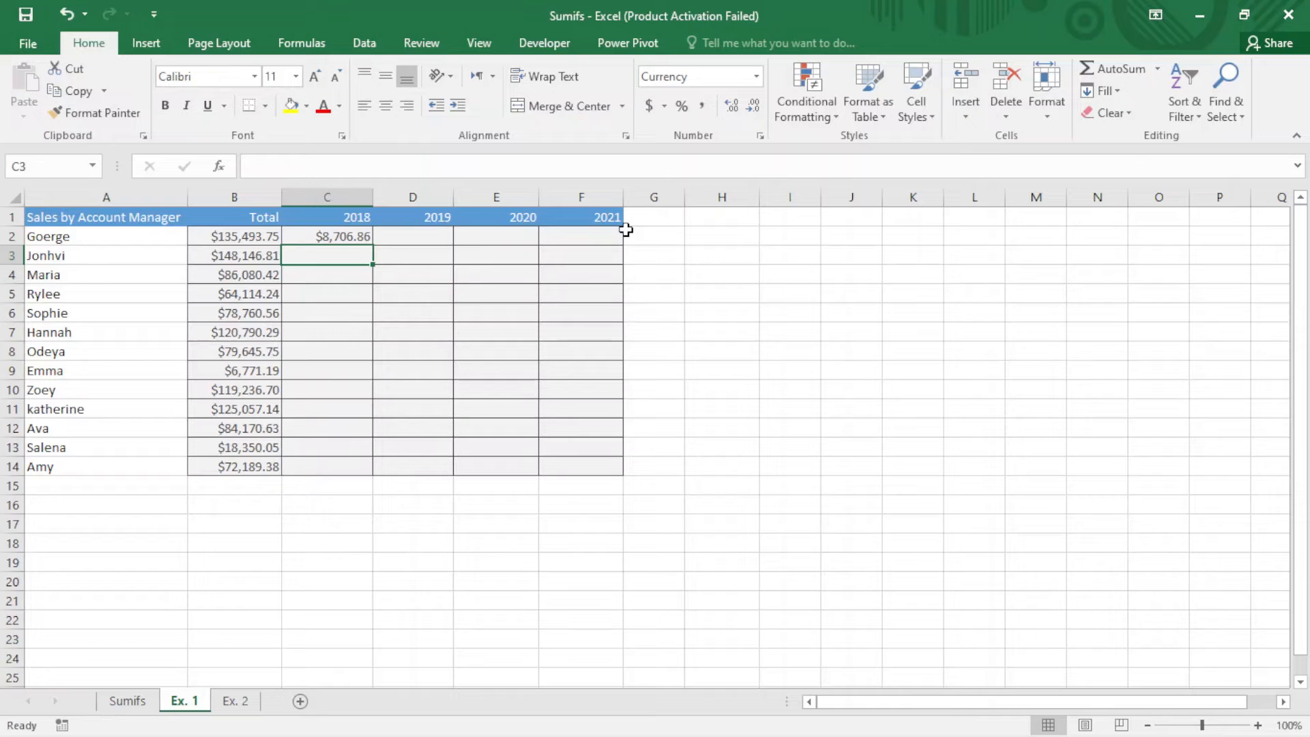
# Step: Copy the C2 formula across to F2 and down through F14 for every account manager and year
pyautogui.click(356, 237)
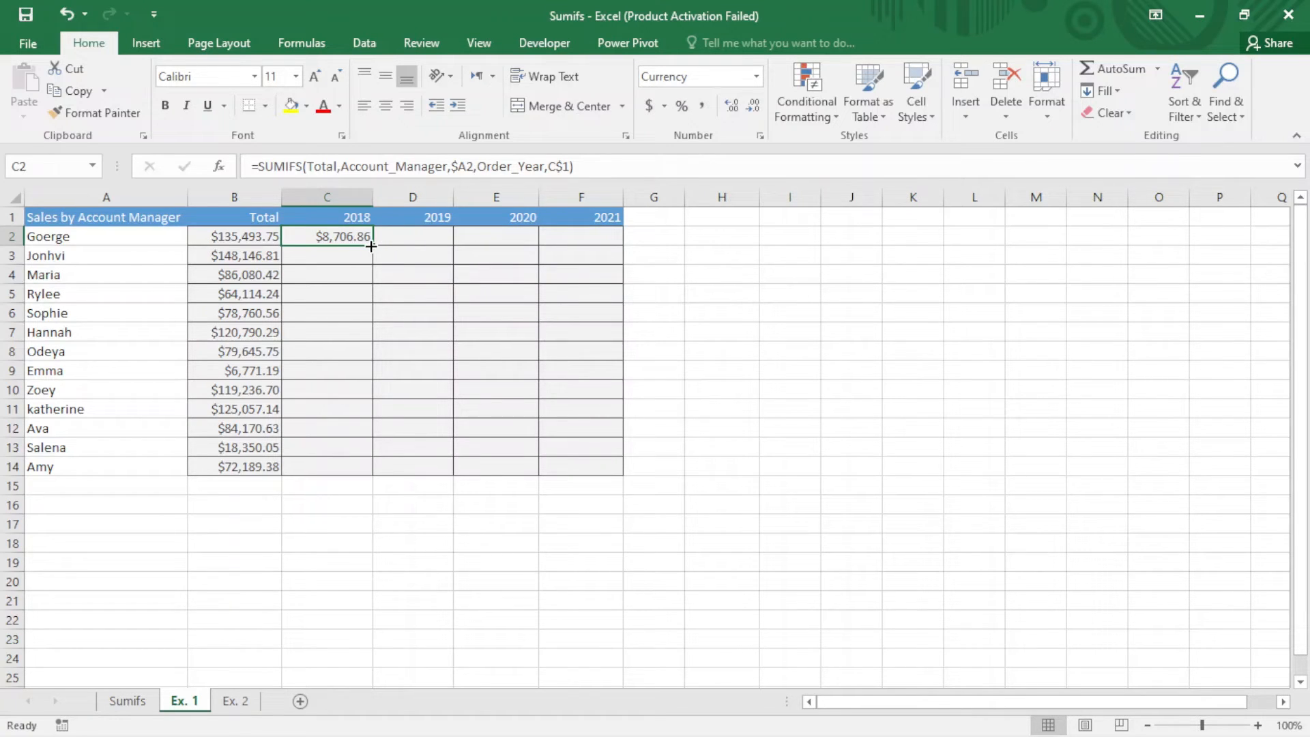
pyautogui.moveTo(374, 246); pyautogui.dragTo(598, 269)
pyautogui.click(585, 236)
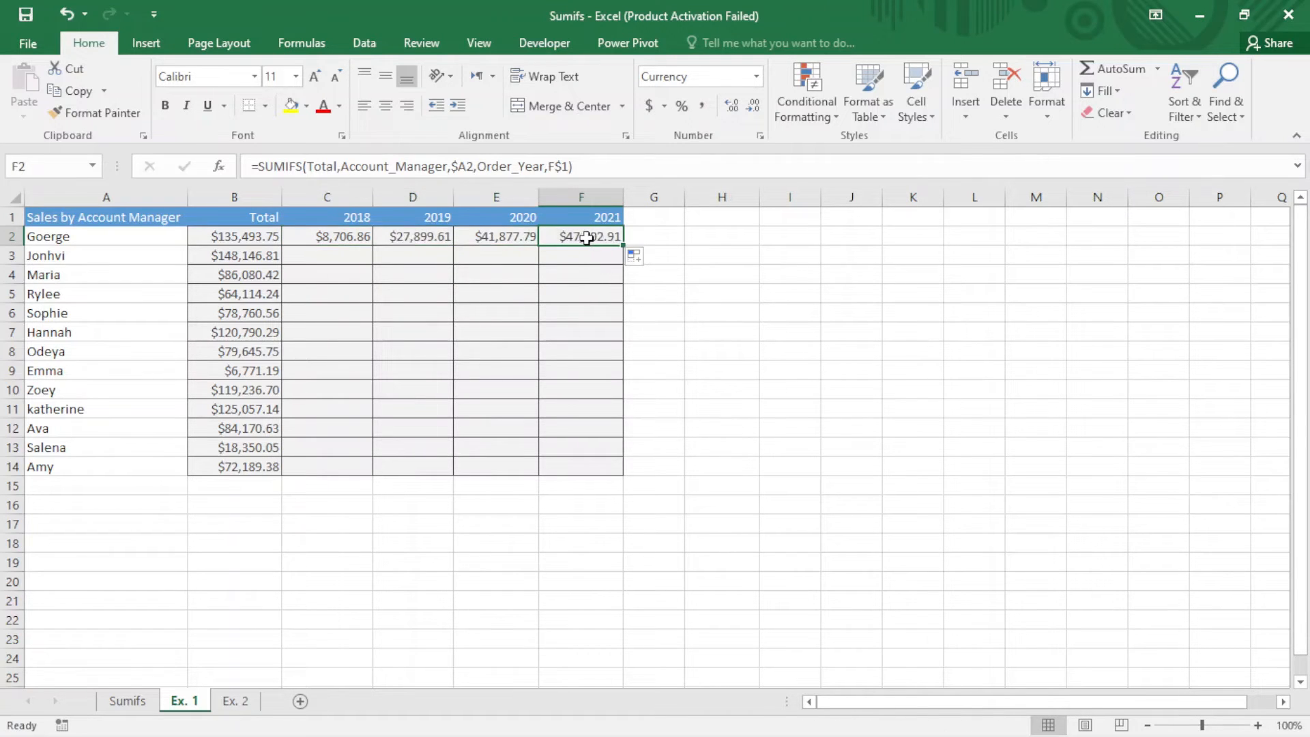
pyautogui.moveTo(318, 235); pyautogui.dragTo(629, 471)
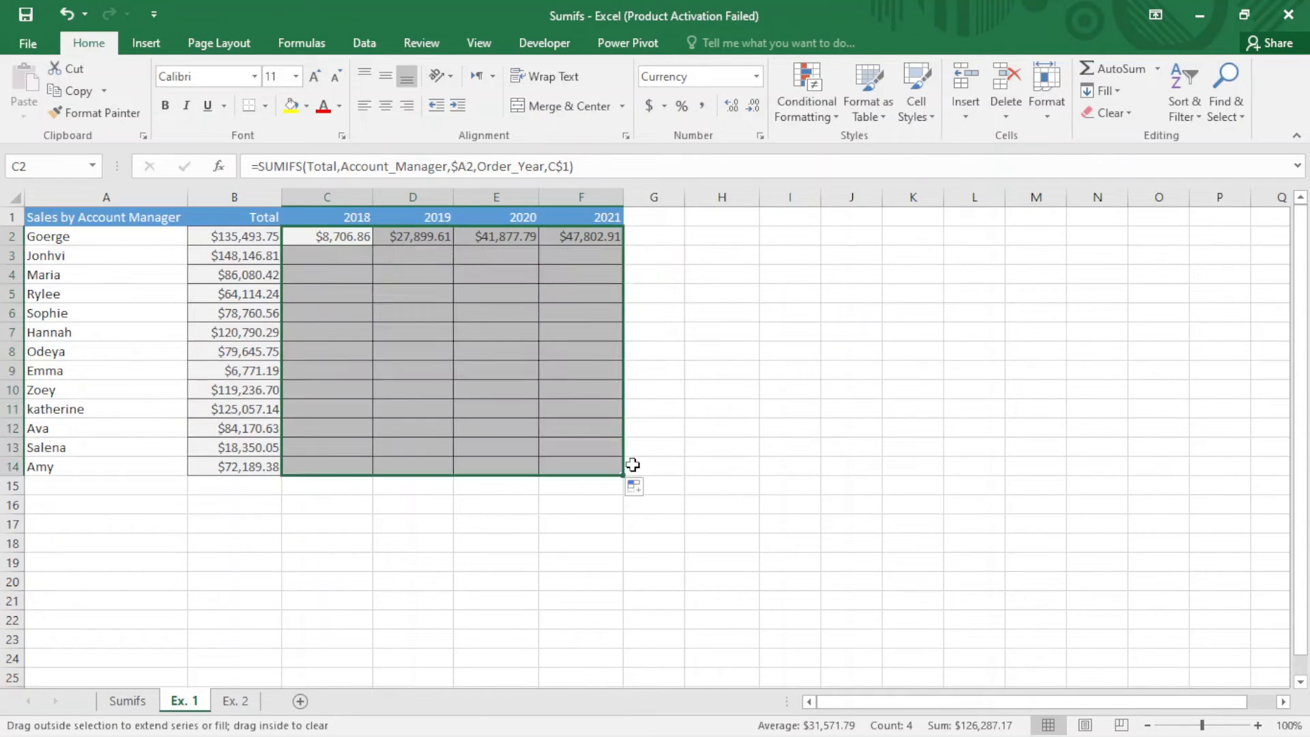
pyautogui.click(593, 467)
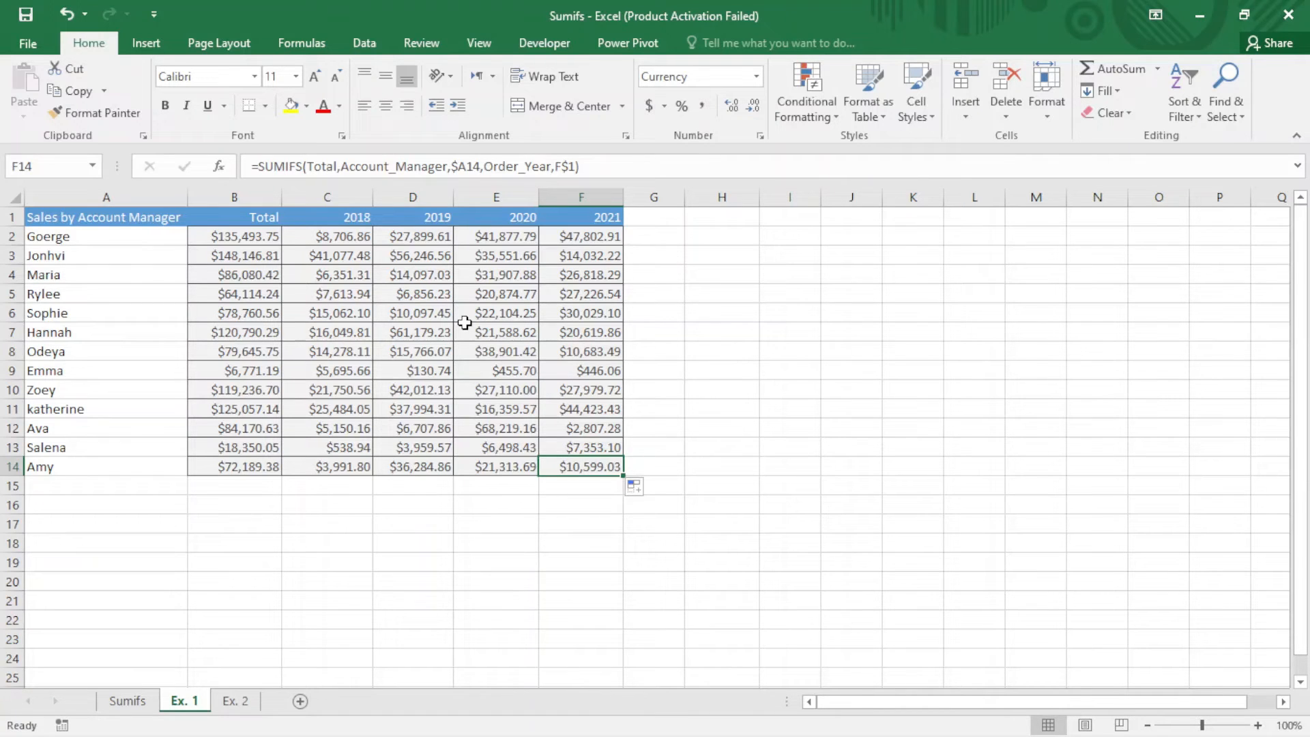
# Step: On the Ex. 2 sheet, start a SUMIFS formula in B2 under NYC, using the named range Total as the sum range
pyautogui.click(253, 702)
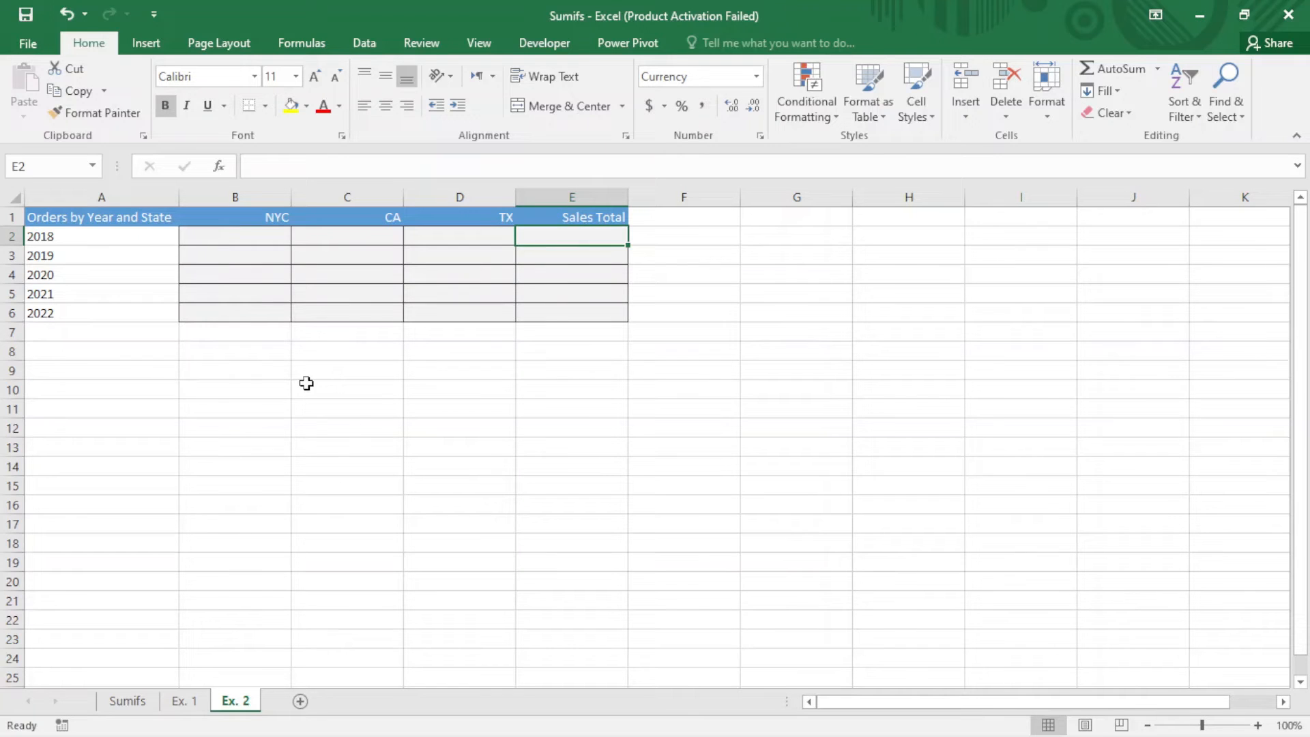
pyautogui.click(256, 235)
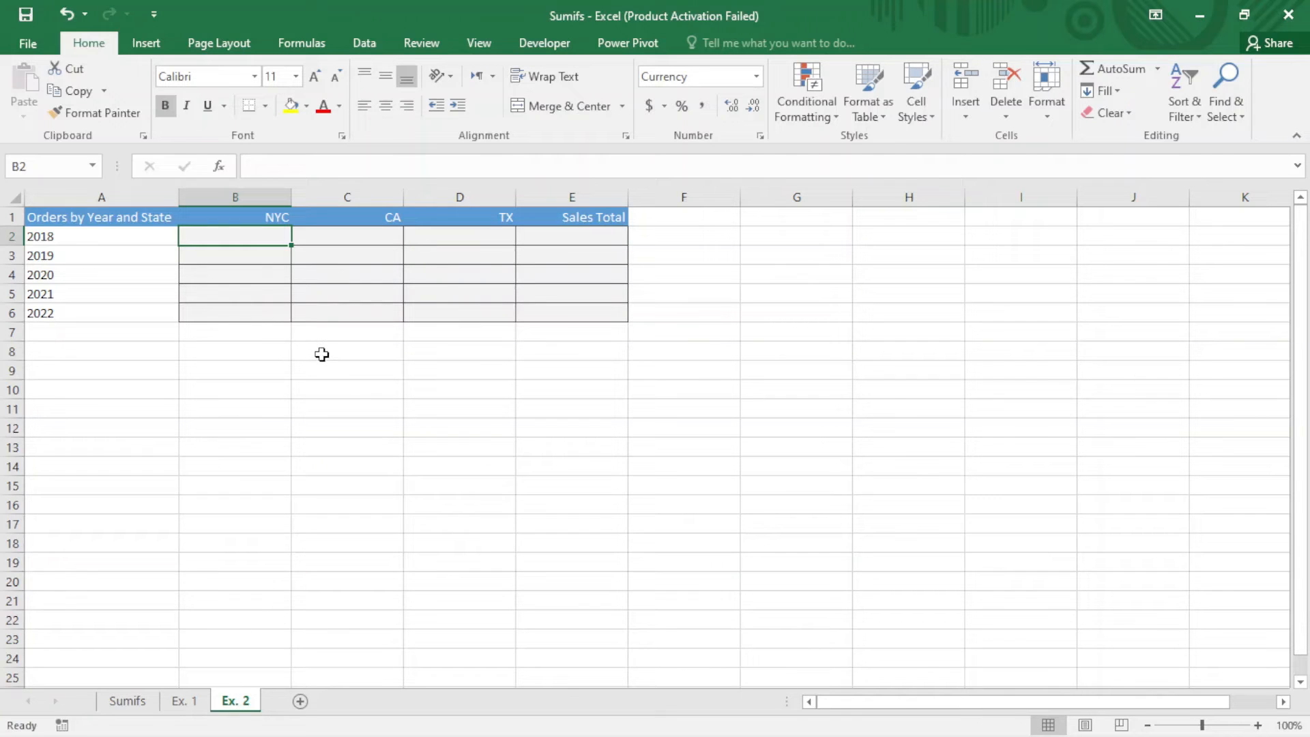
pyautogui.write('=')
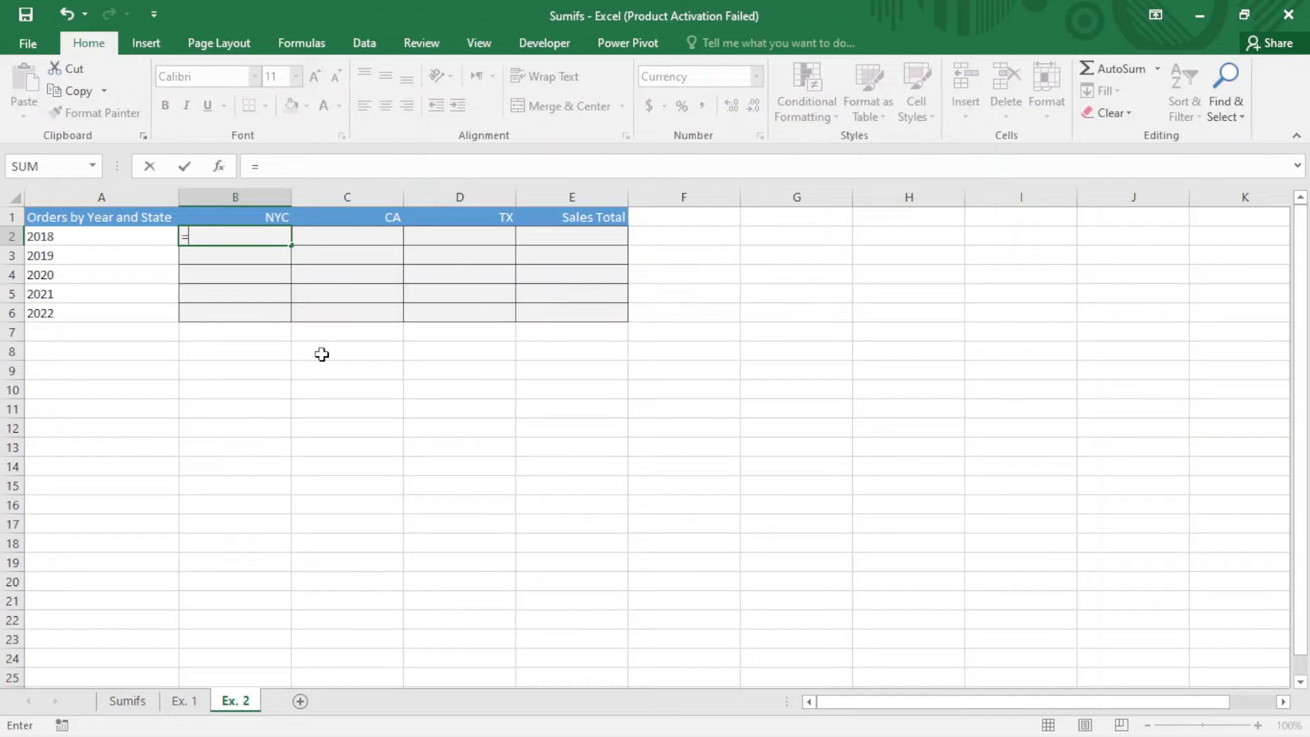
pyautogui.write('sumifs')
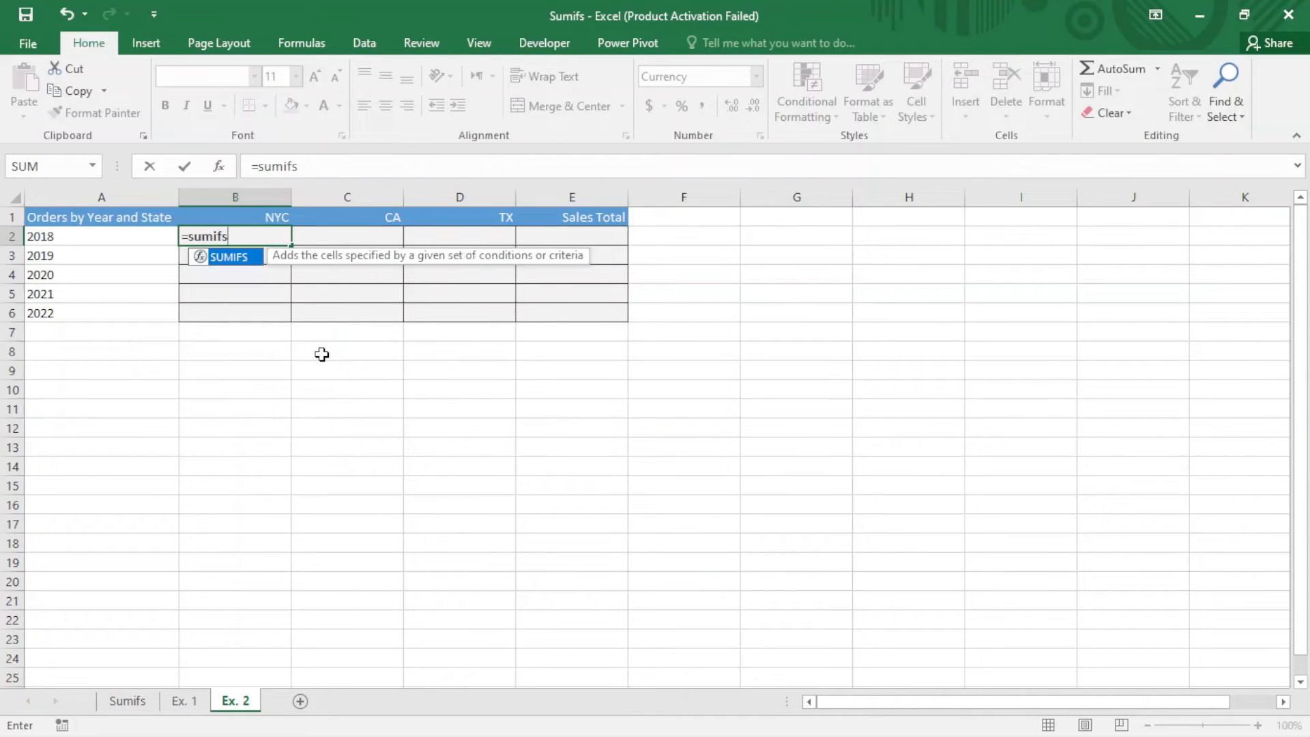
pyautogui.press('Tab')
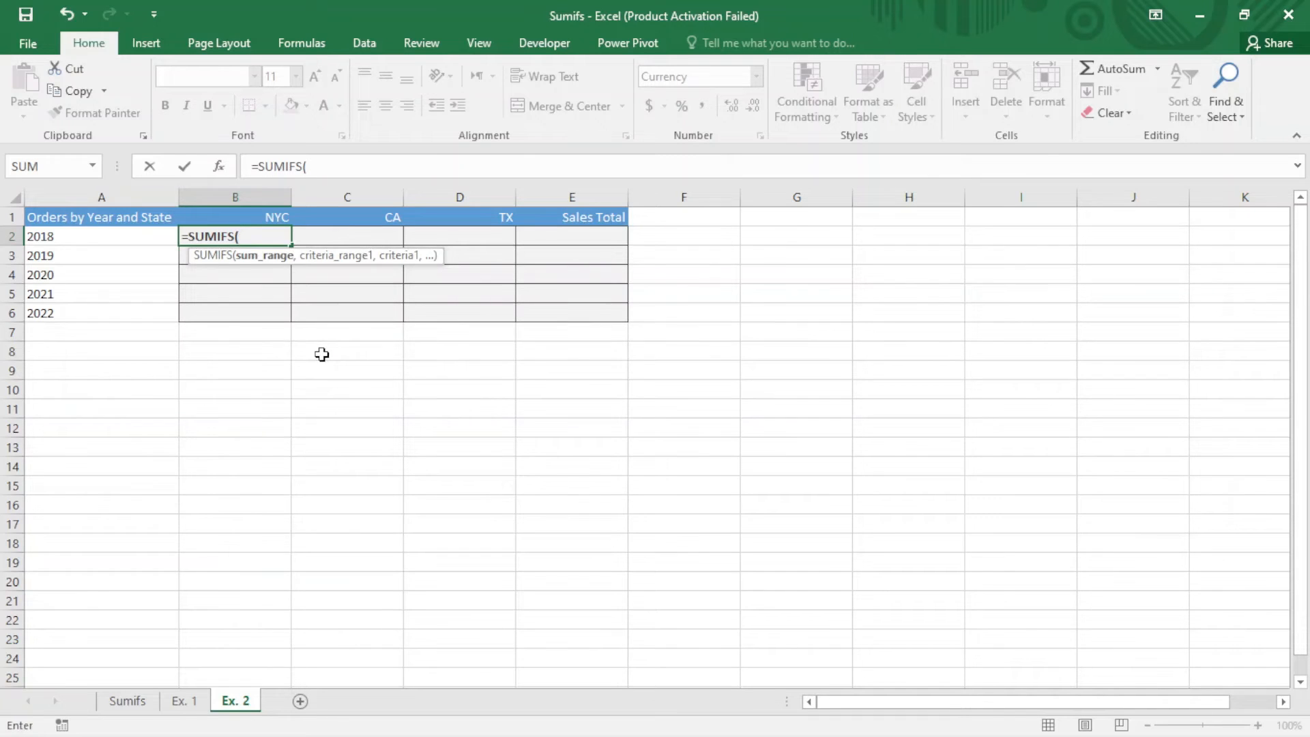
pyautogui.write('tot')
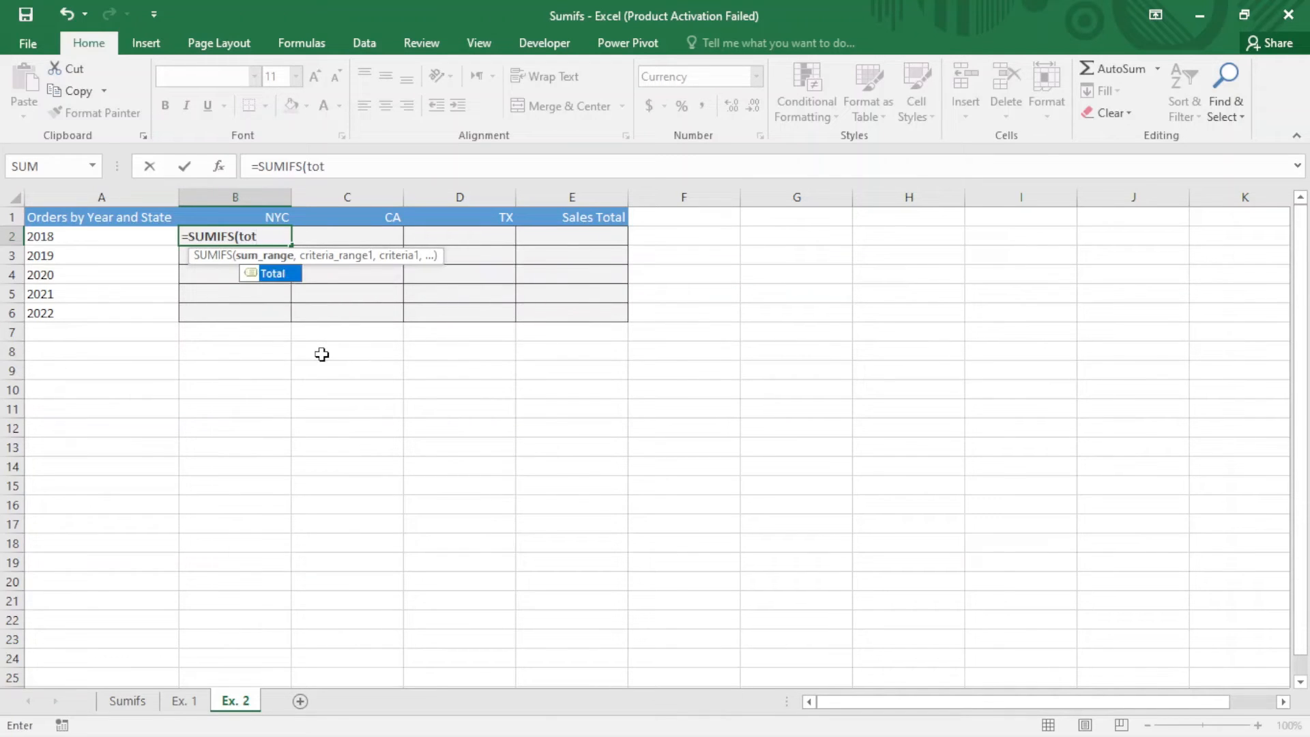
pyautogui.press('Tab')
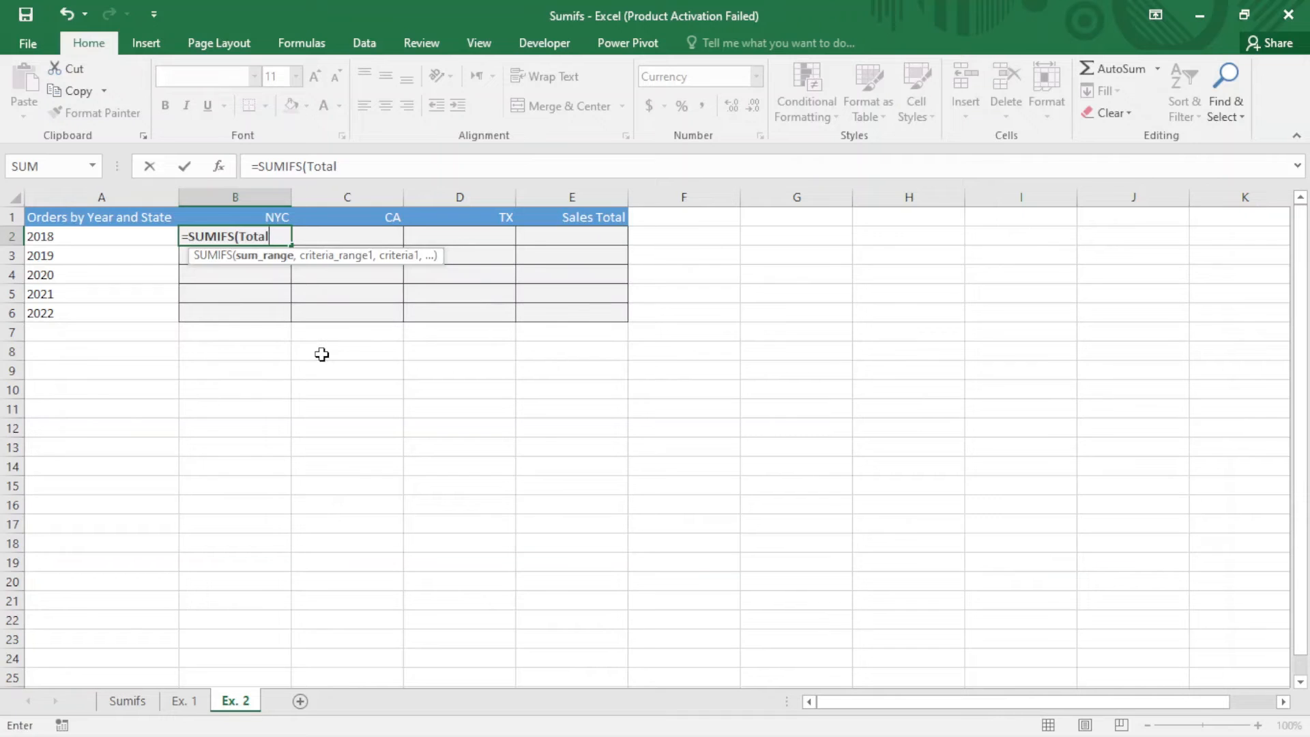
pyautogui.write(',')
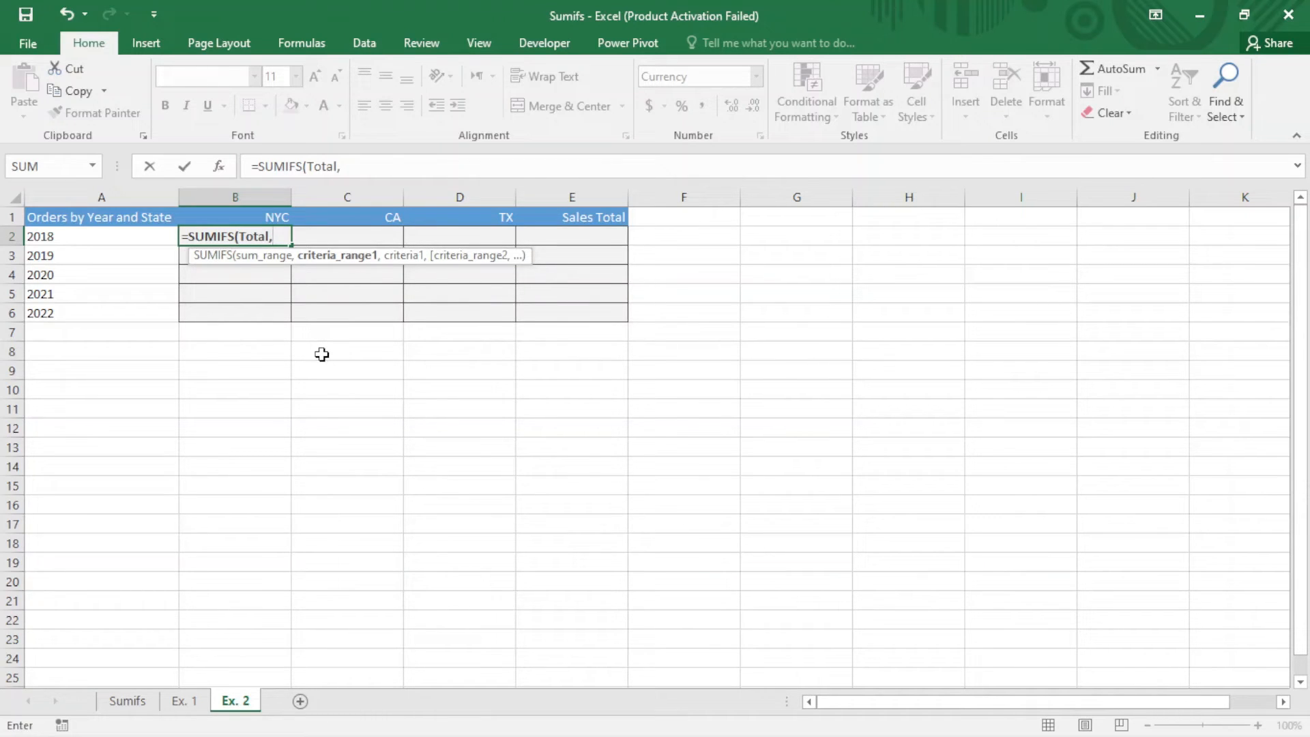
# Step: Add Order_Year as the first criteria range in the B2 formula, with the column-locked reference $A2 as its criterion
pyautogui.write('or')
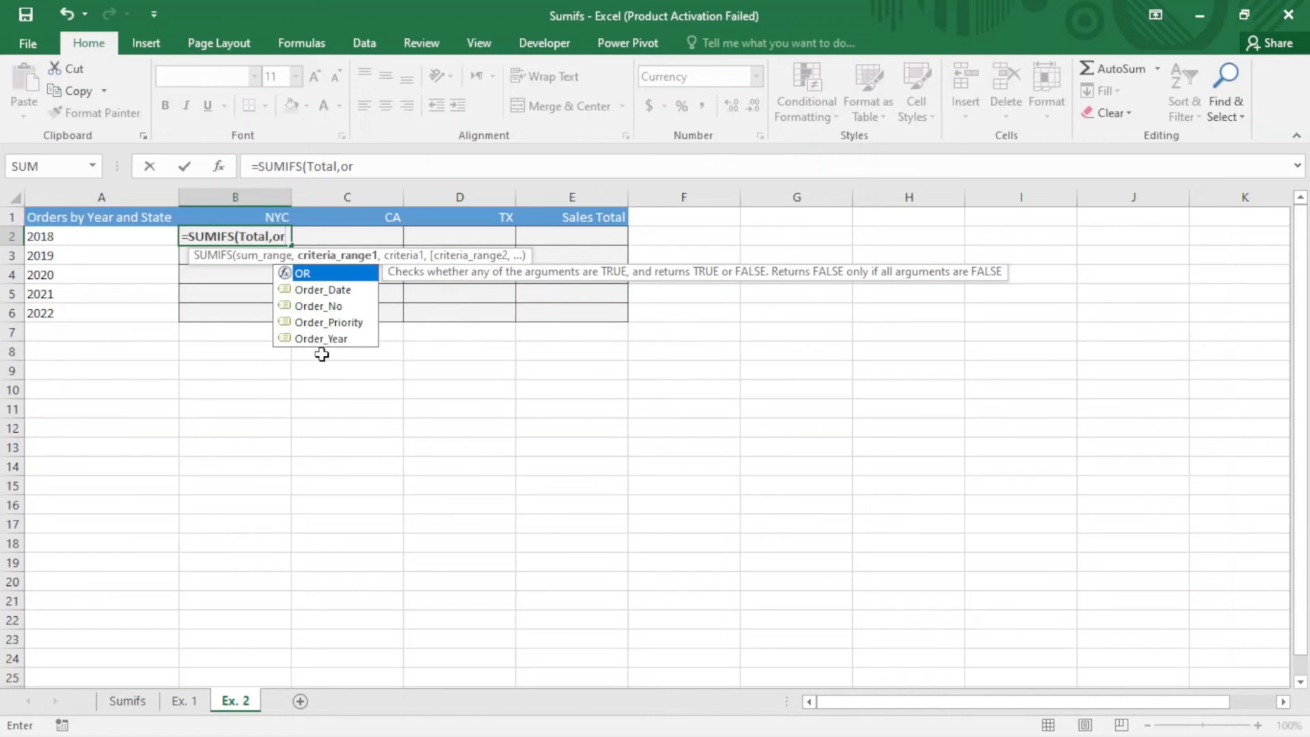
pyautogui.press('Down')
pyautogui.press('Down')
pyautogui.press('Down')
pyautogui.press('Down')
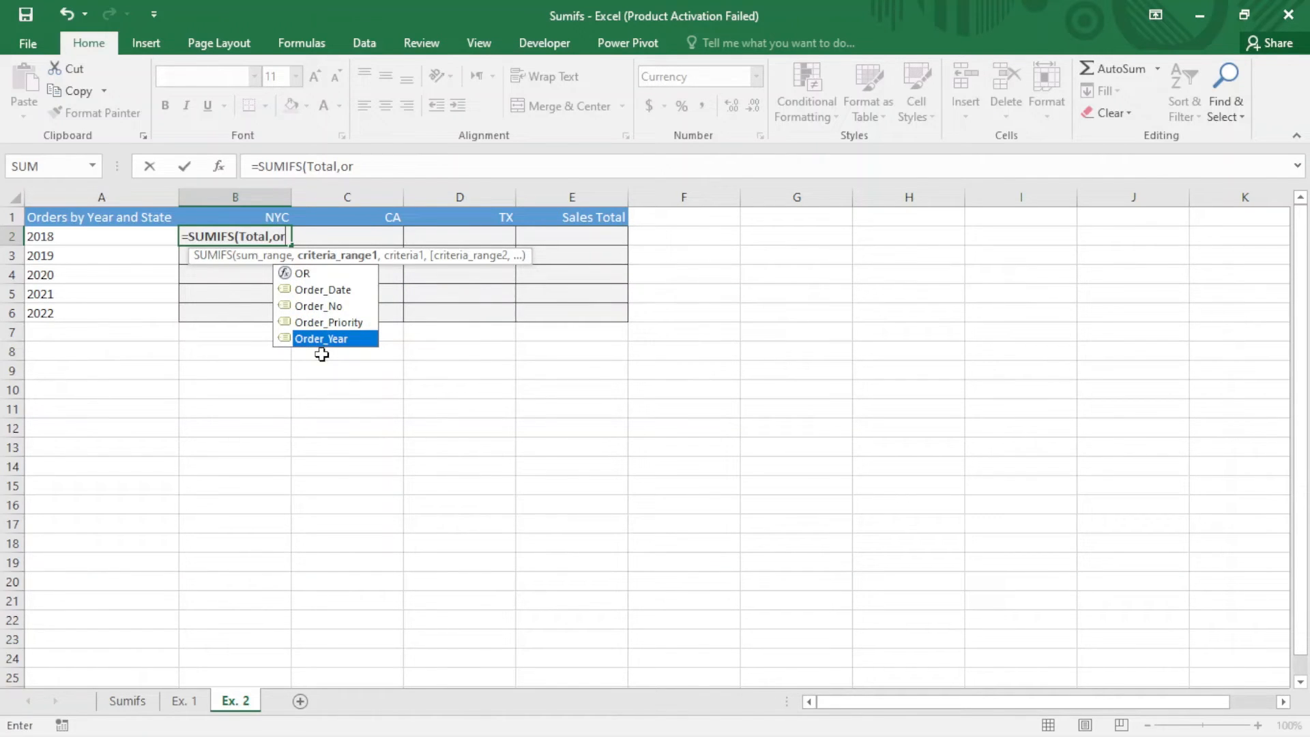
pyautogui.press('Tab')
pyautogui.write(',')
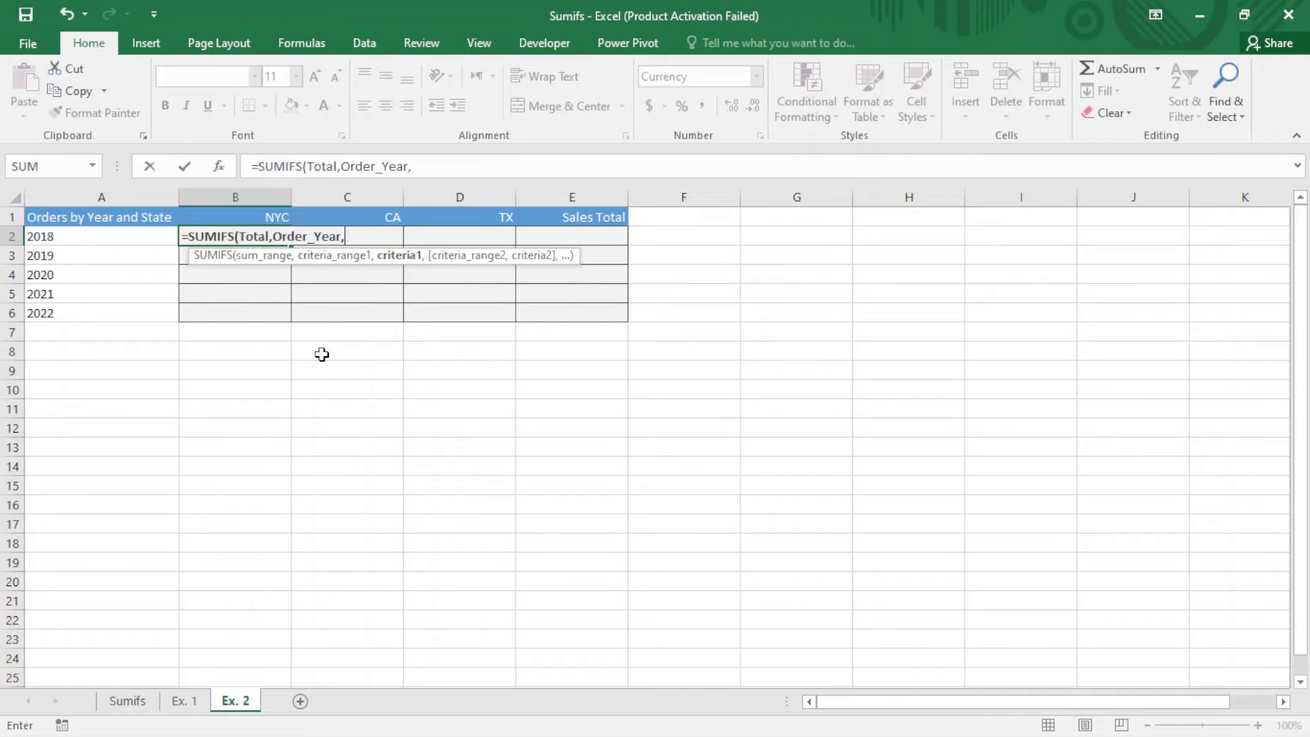
pyautogui.click(124, 237)
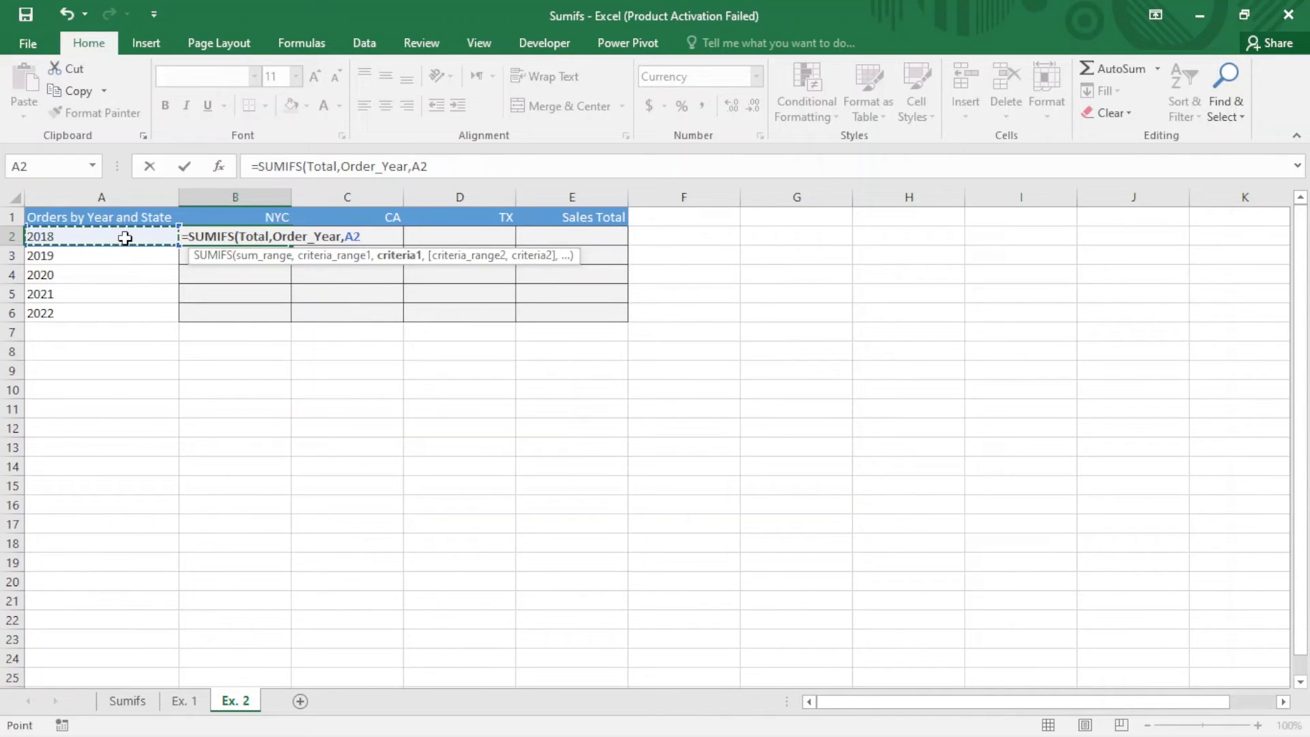
pyautogui.press('F4')
pyautogui.press('F4')
pyautogui.press('F4')
pyautogui.write(',')
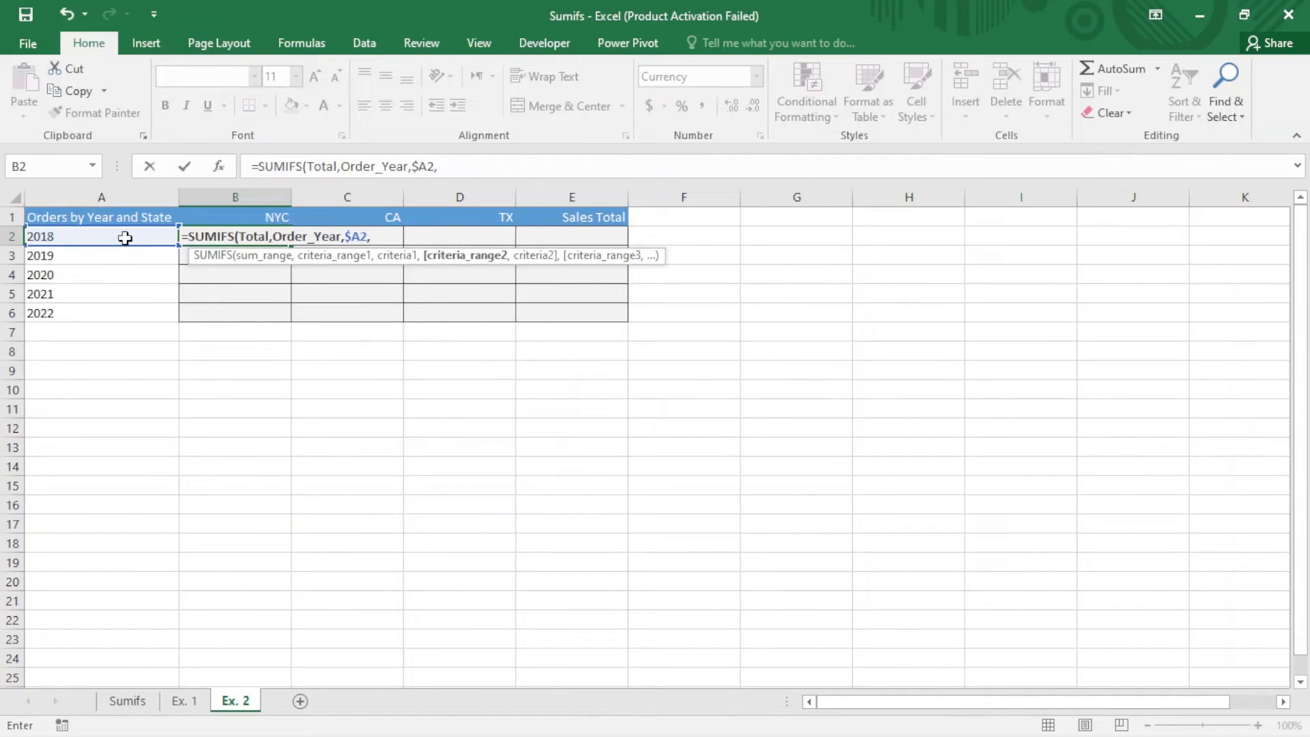
# Step: Complete the B2 formula with State as the second criteria range and the row-locked header B$1 as its criterion
pyautogui.write('sta')
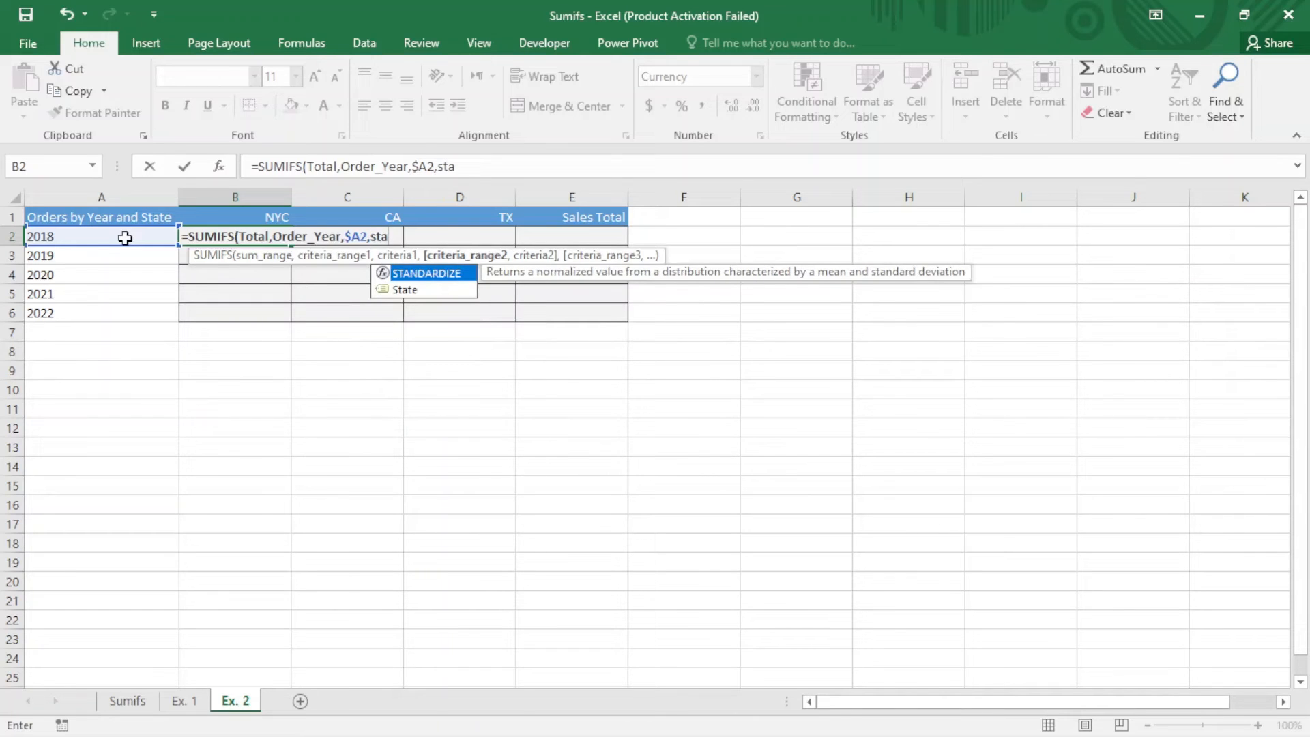
pyautogui.write('te')
pyautogui.press('Tab')
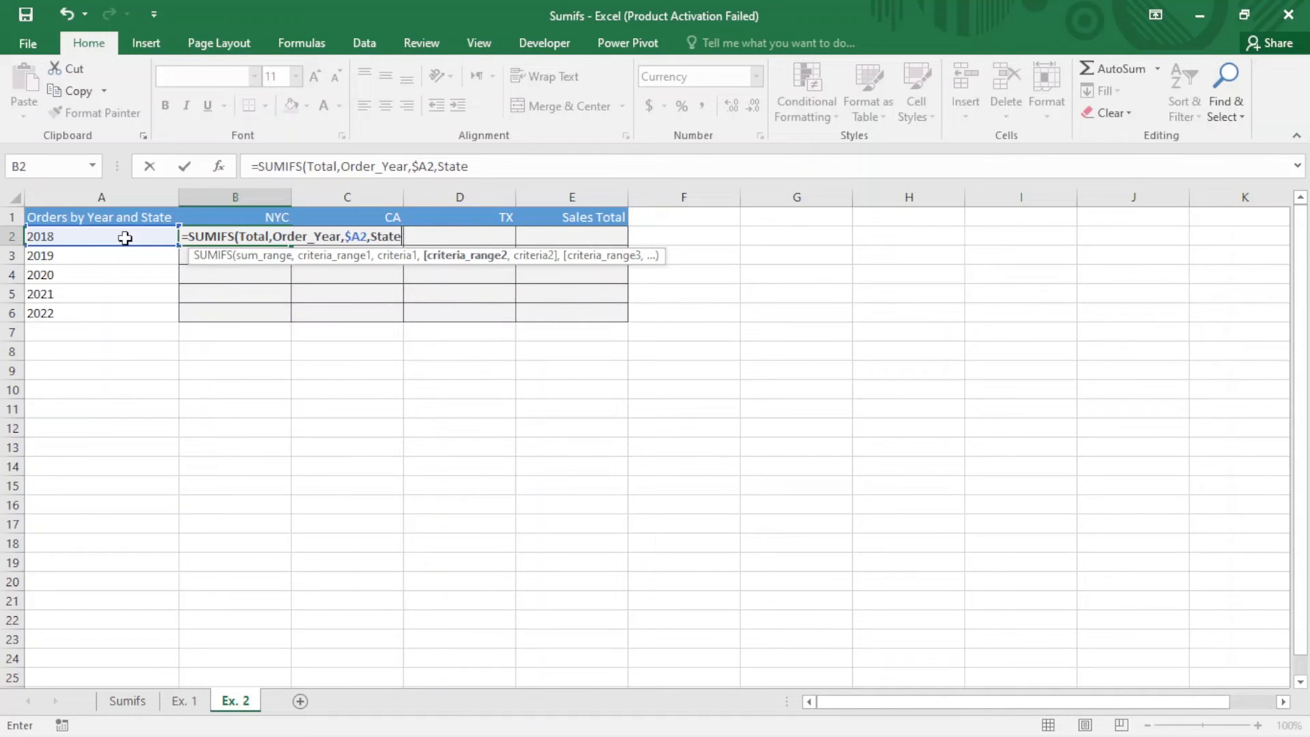
pyautogui.write(',')
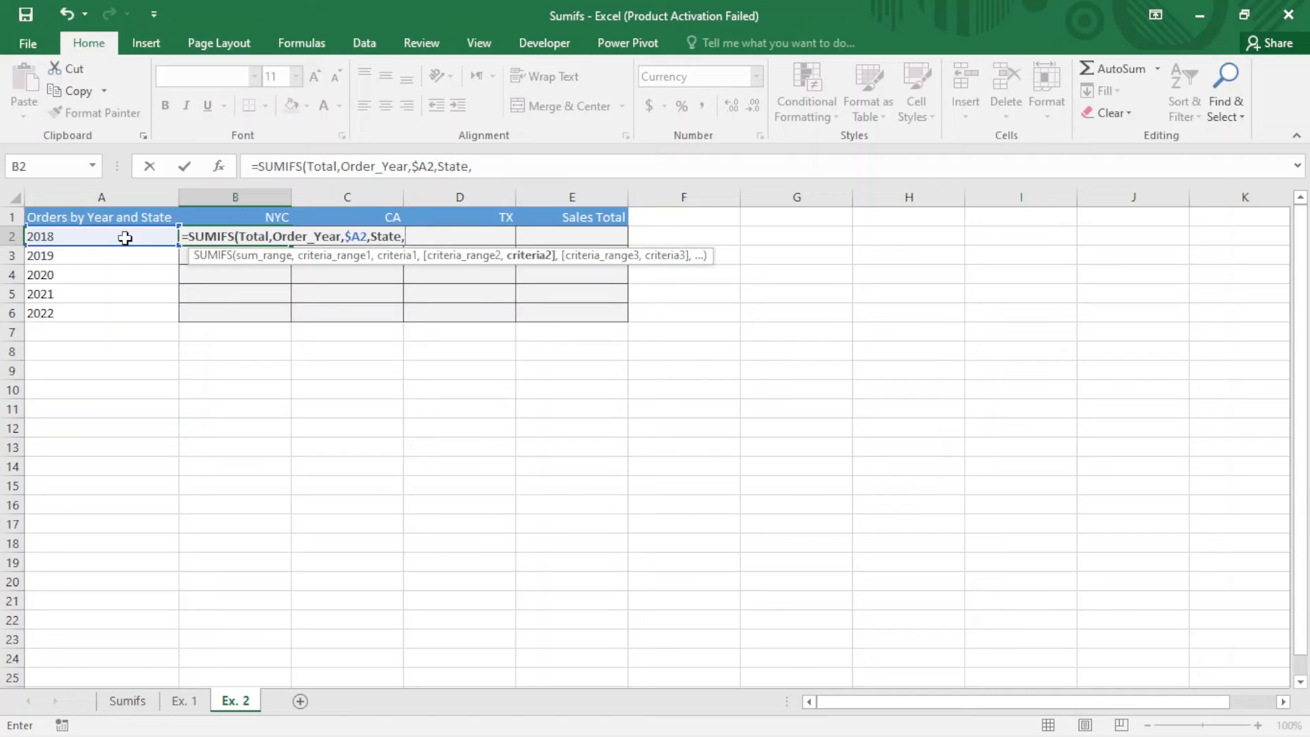
pyautogui.click(266, 218)
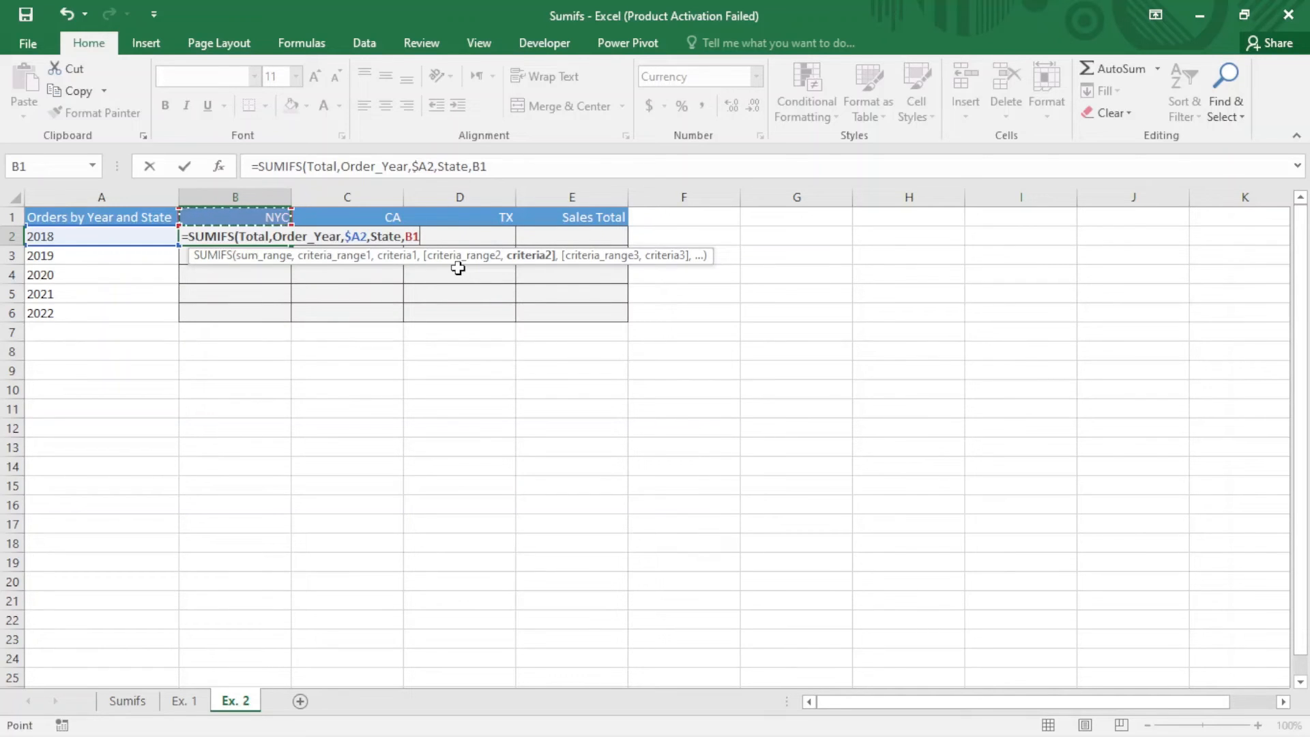
pyautogui.press('F4')
pyautogui.press('F4')
pyautogui.write(')')
pyautogui.press('Return')
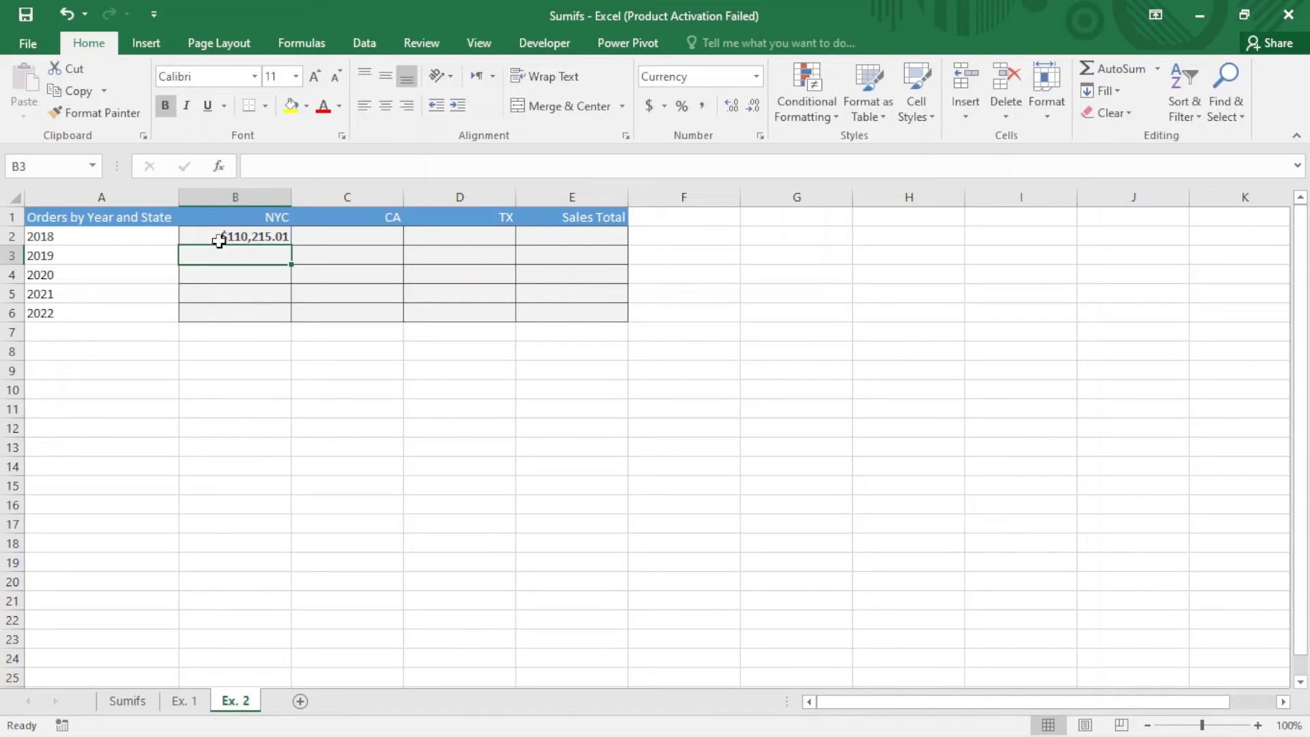
# Step: Copy the B2 formula down through B6 and across to column D for all years and states
pyautogui.click(269, 235)
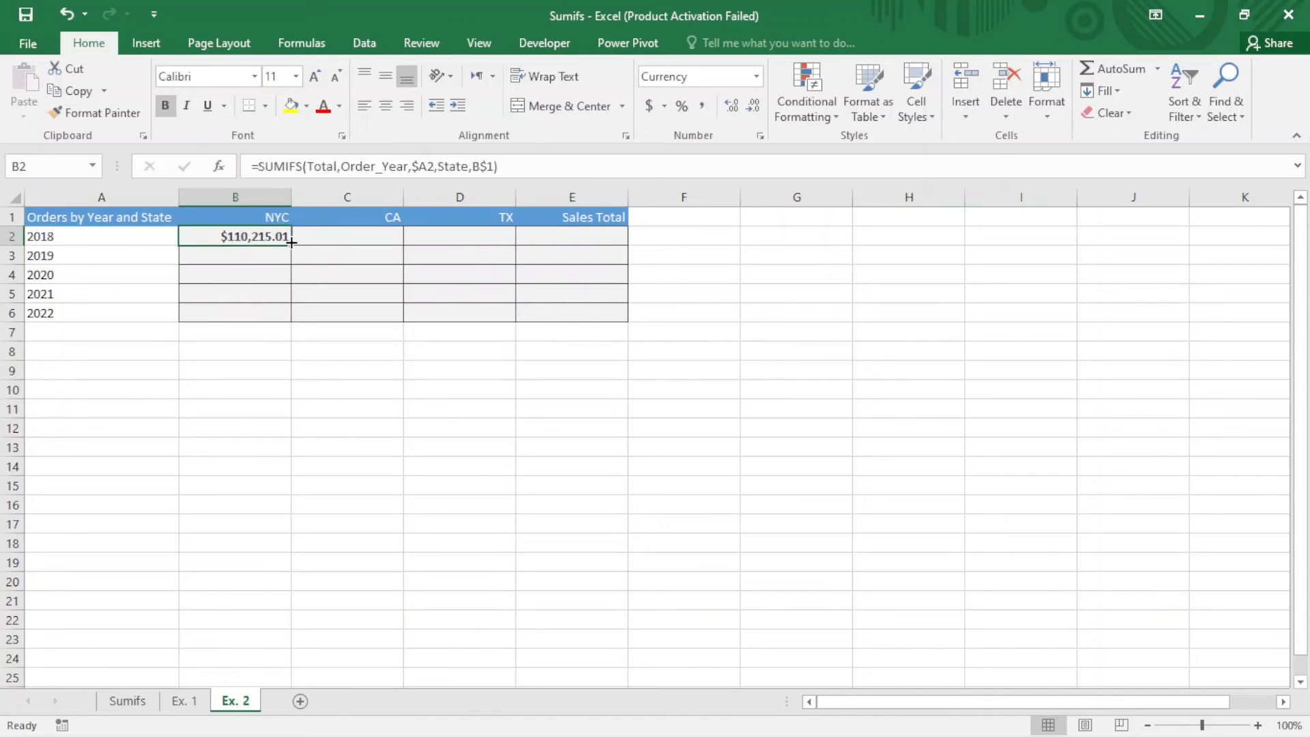
pyautogui.moveTo(291, 243); pyautogui.dragTo(289, 326)
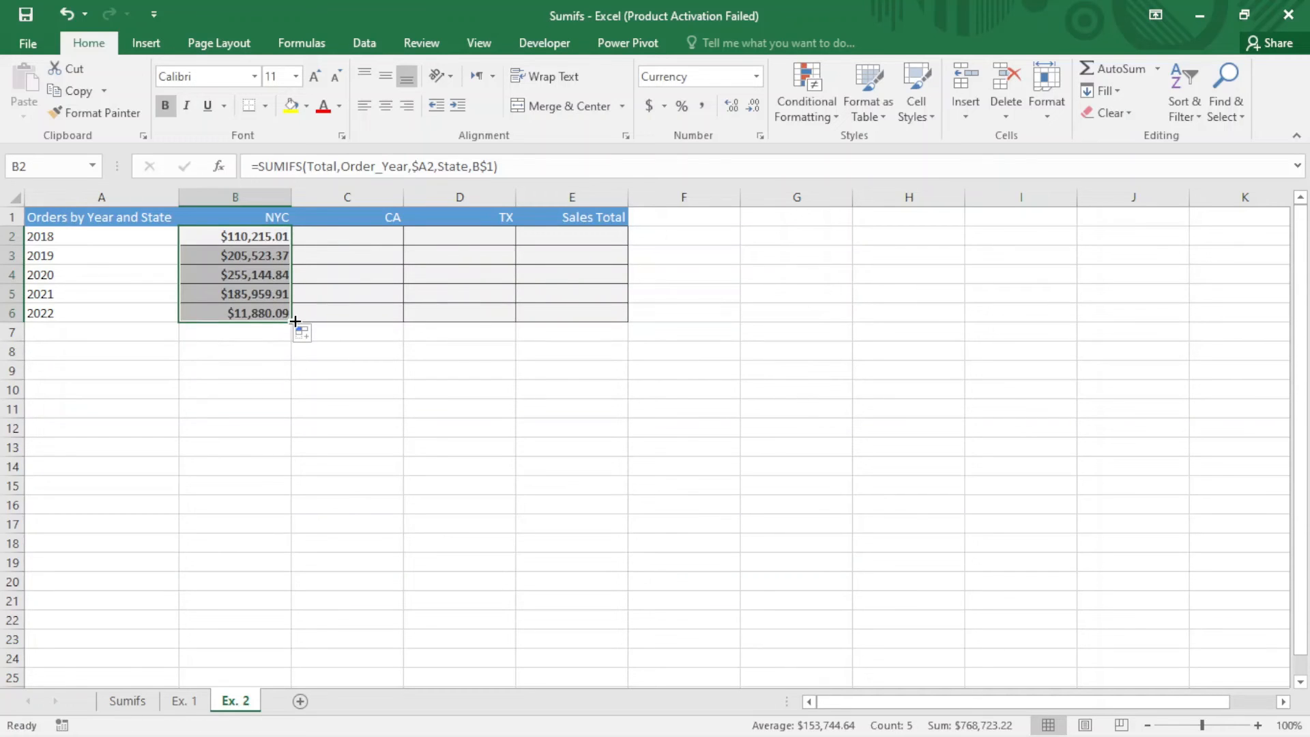
pyautogui.moveTo(294, 321); pyautogui.dragTo(480, 311)
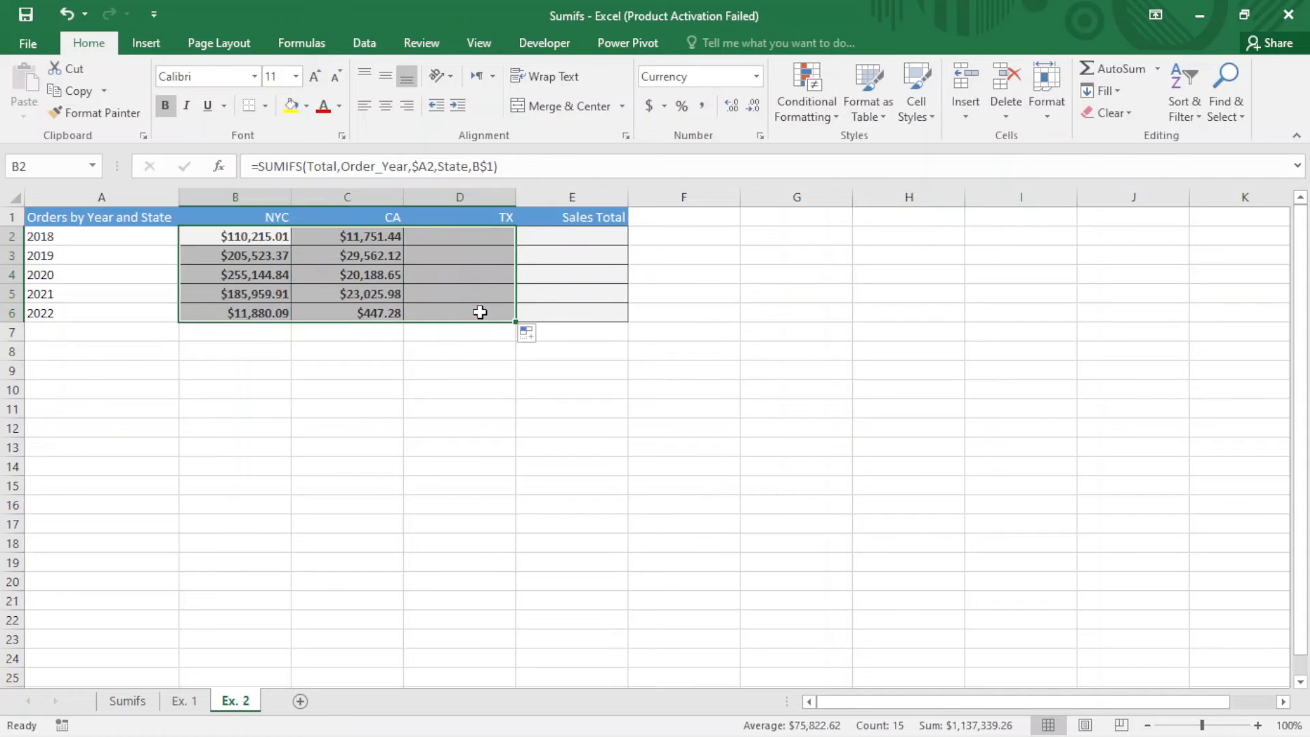
pyautogui.click(462, 295)
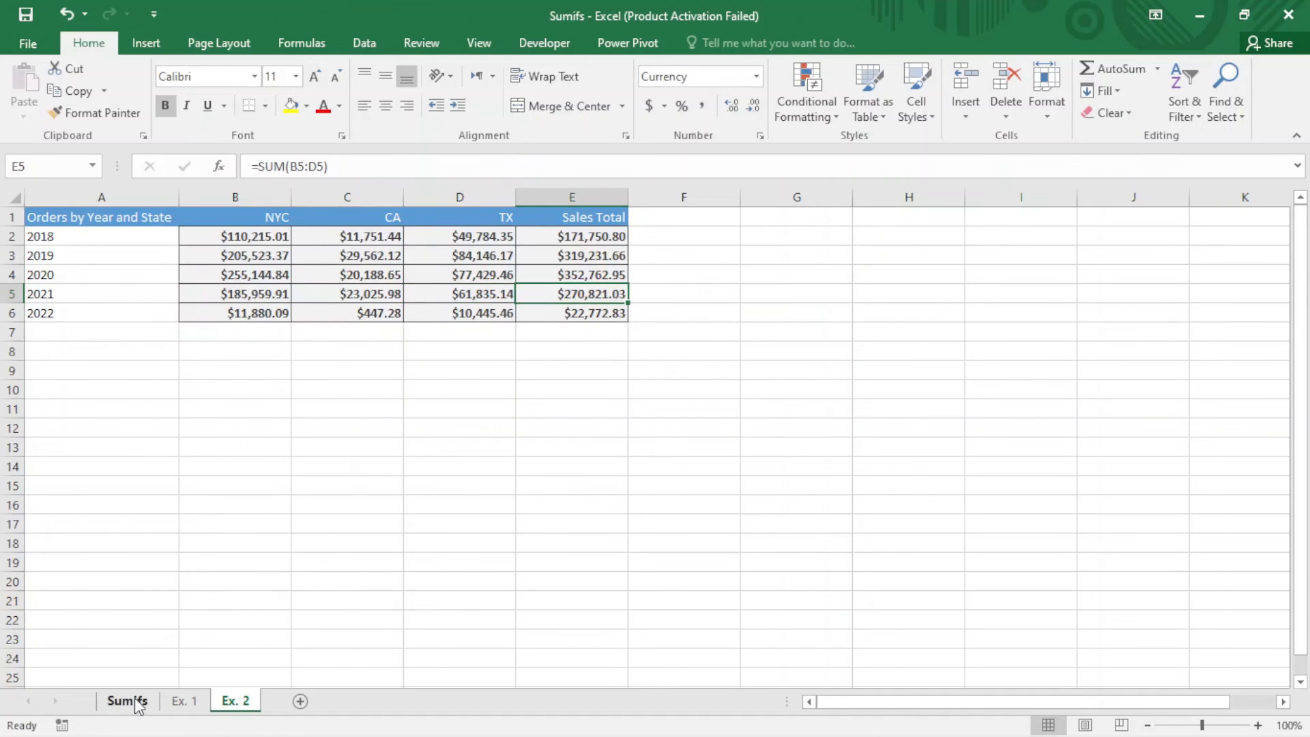
# Step: On the Sumifs sheet, check the Total of Orders by State formula in W5 and select the results W5:W7
pyautogui.click(137, 705)
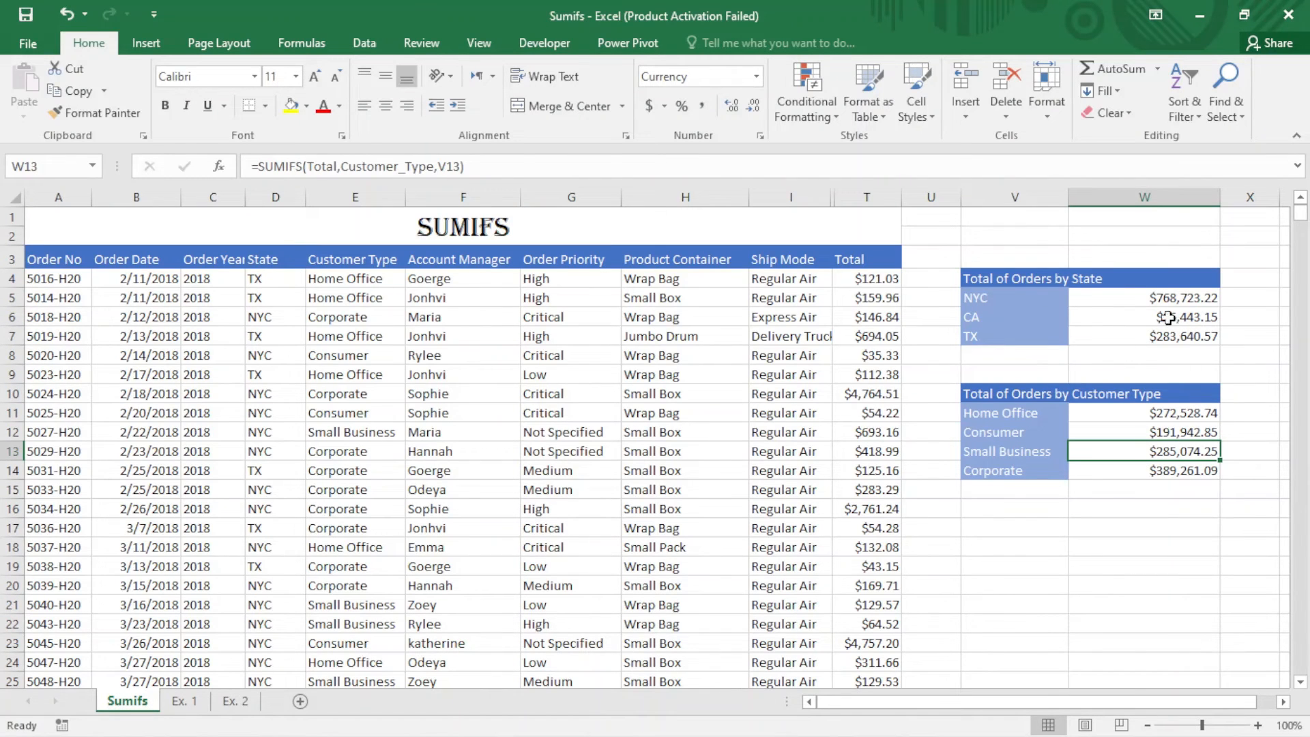
pyautogui.click(1148, 305)
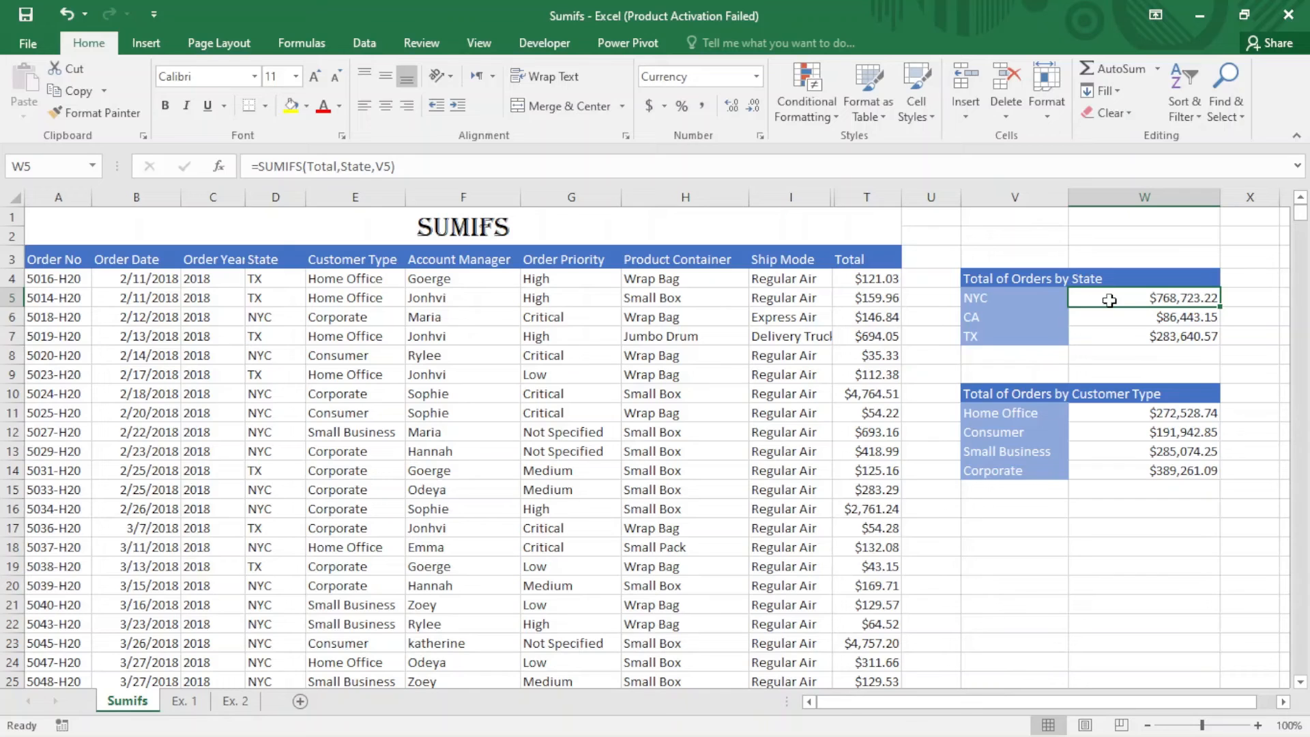
pyautogui.moveTo(1109, 300); pyautogui.dragTo(1117, 337)
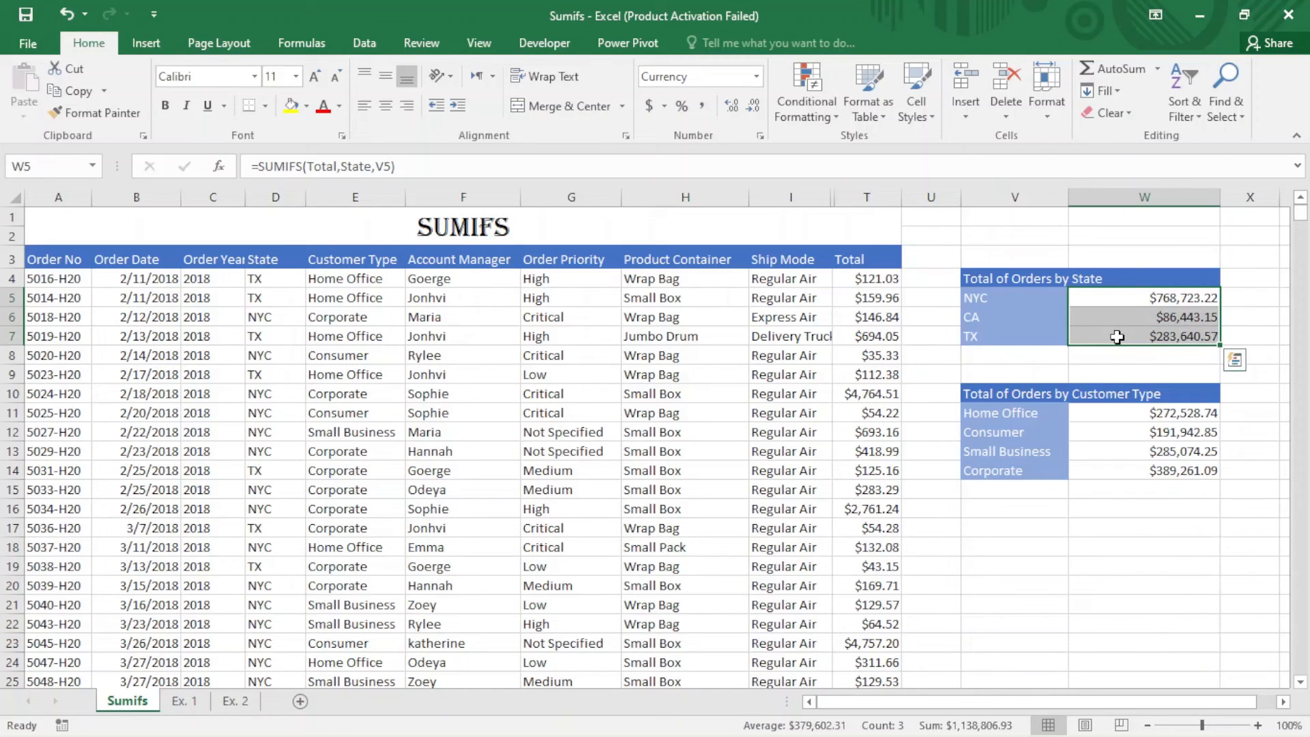
# Step: Clear the state totals in W5:W7 and begin a SUMIFS formula in W5 with the Total column data as the sum range
pyautogui.press('Delete')
pyautogui.click(1107, 295)
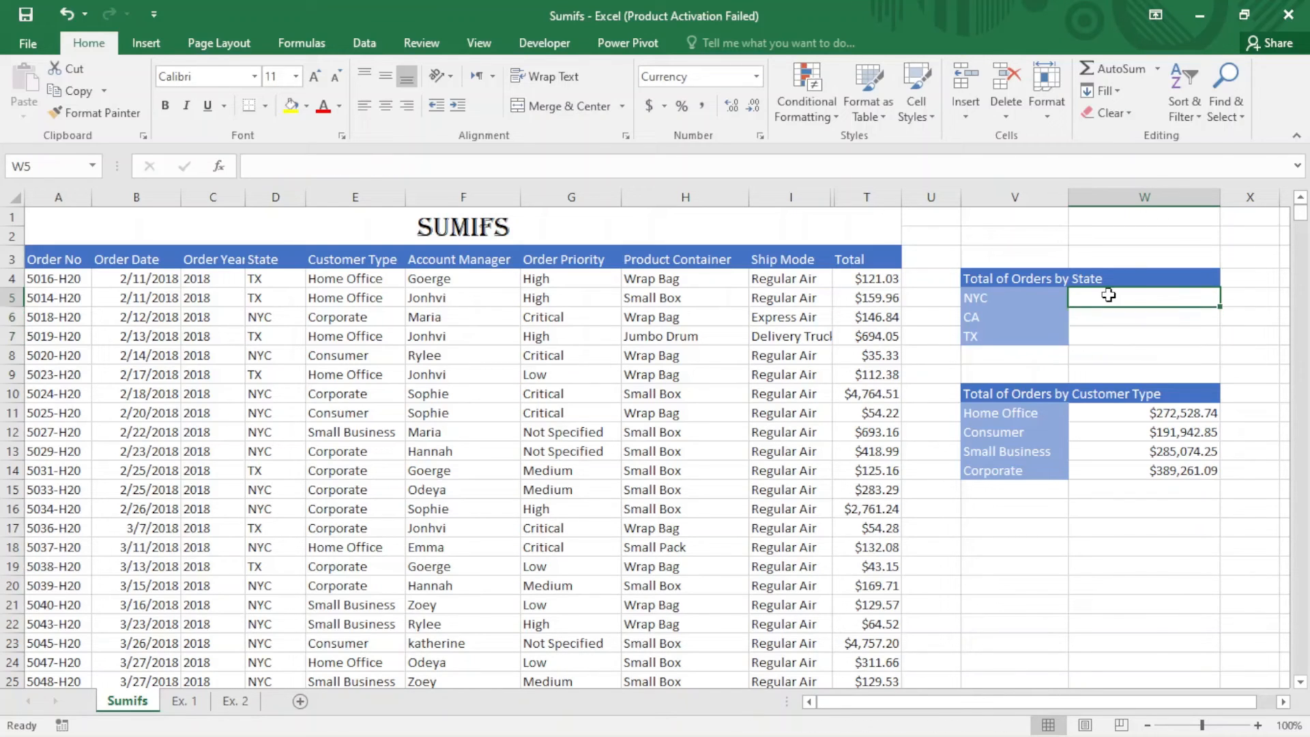
pyautogui.write('=')
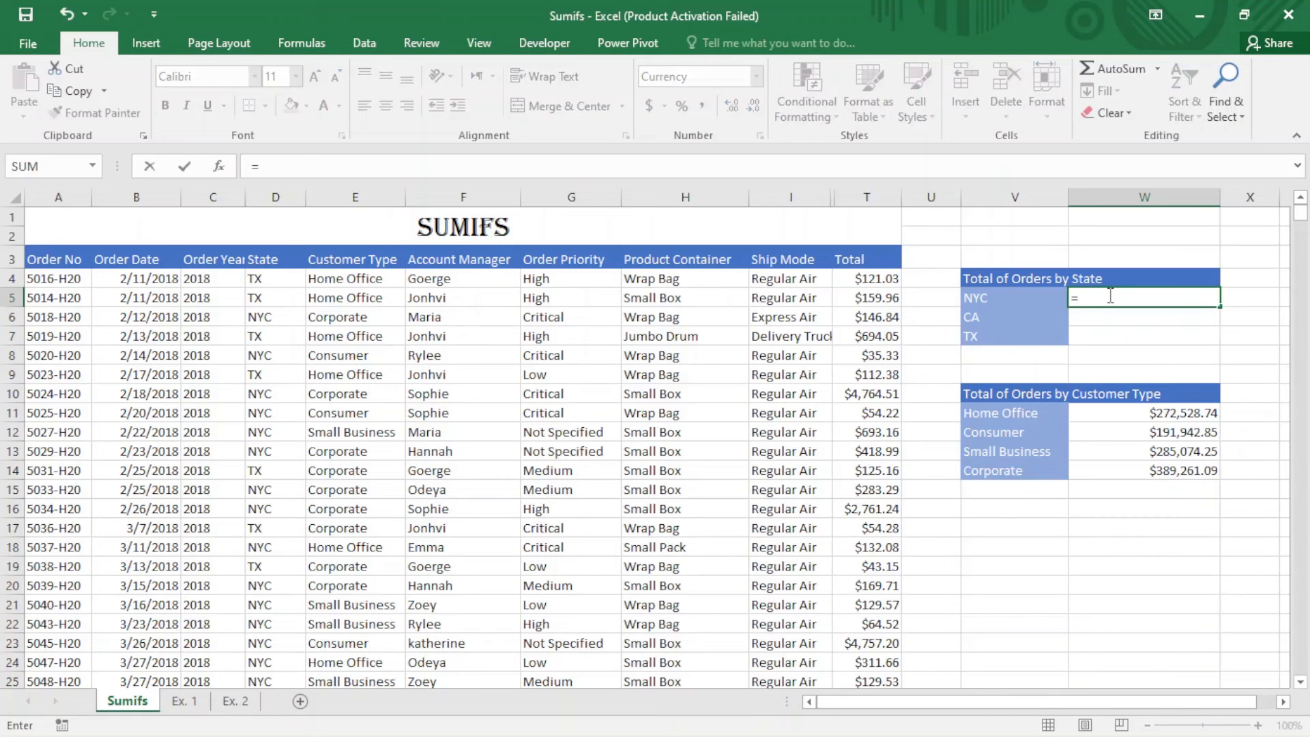
pyautogui.write('sum')
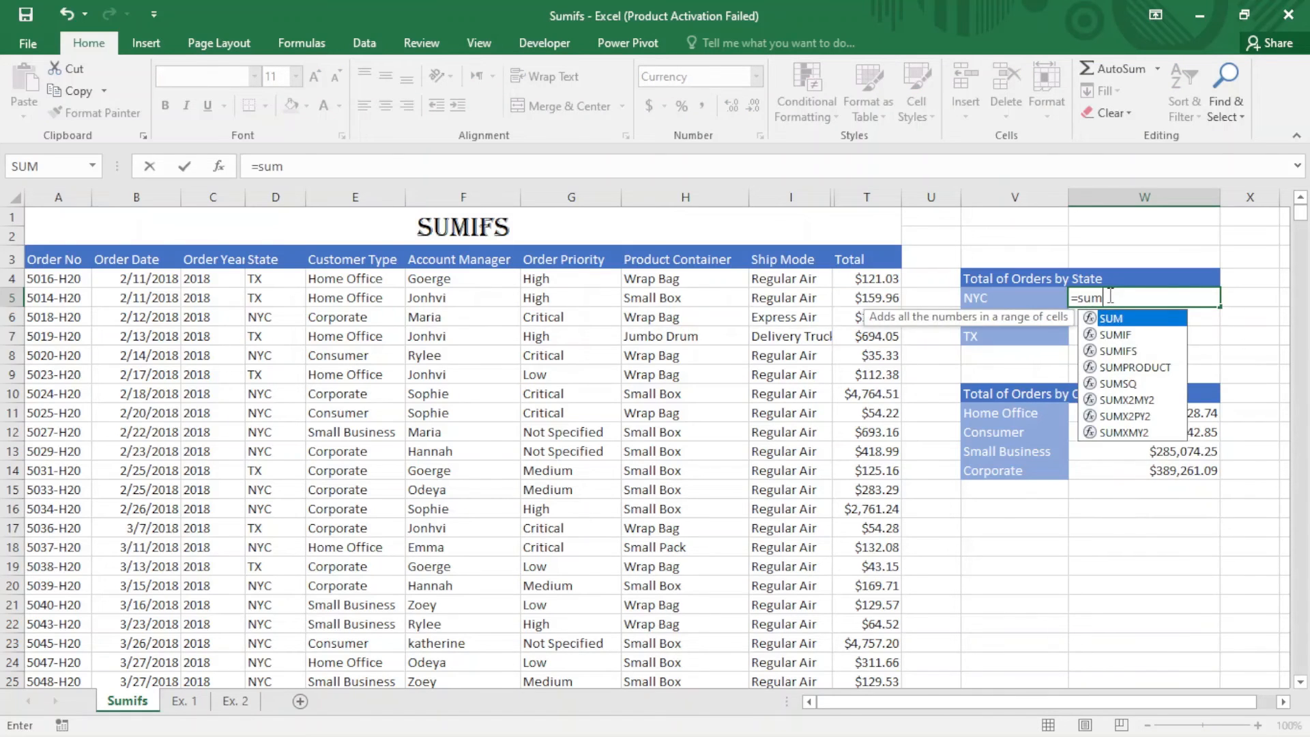
pyautogui.write('if')
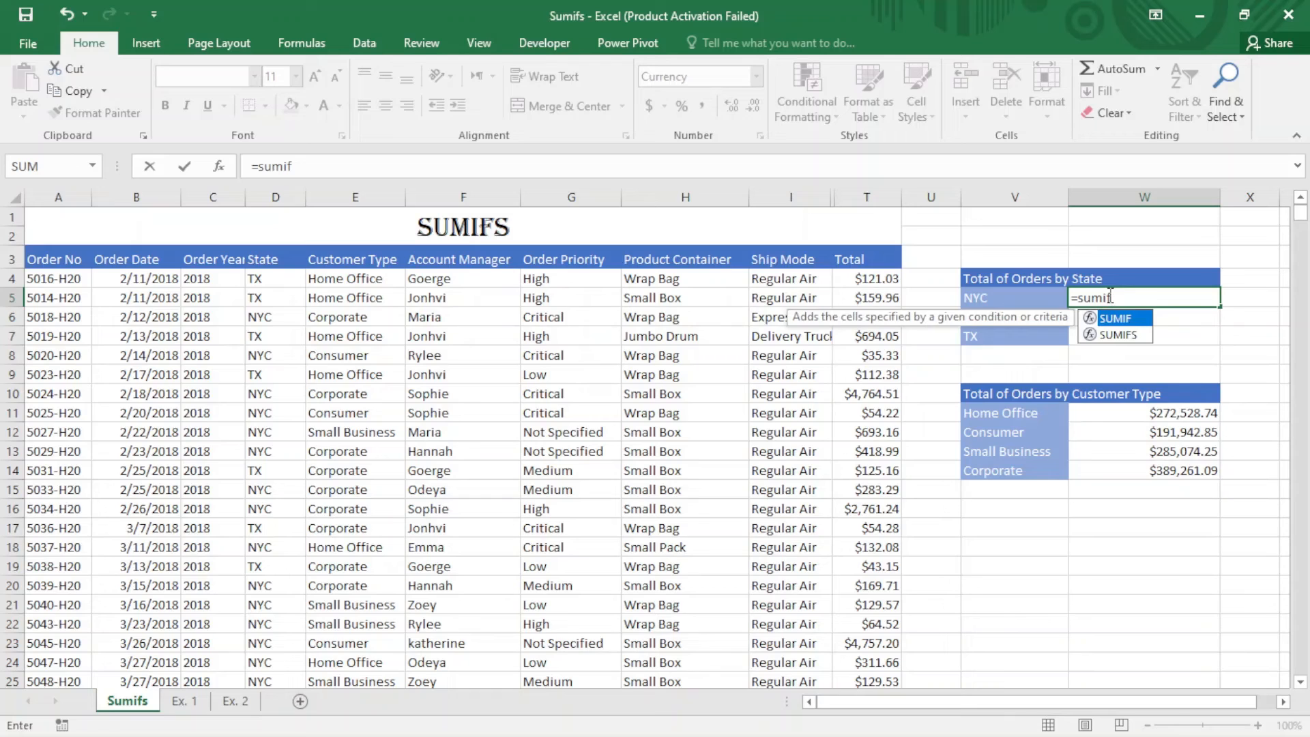
pyautogui.write('s')
pyautogui.press('Tab')
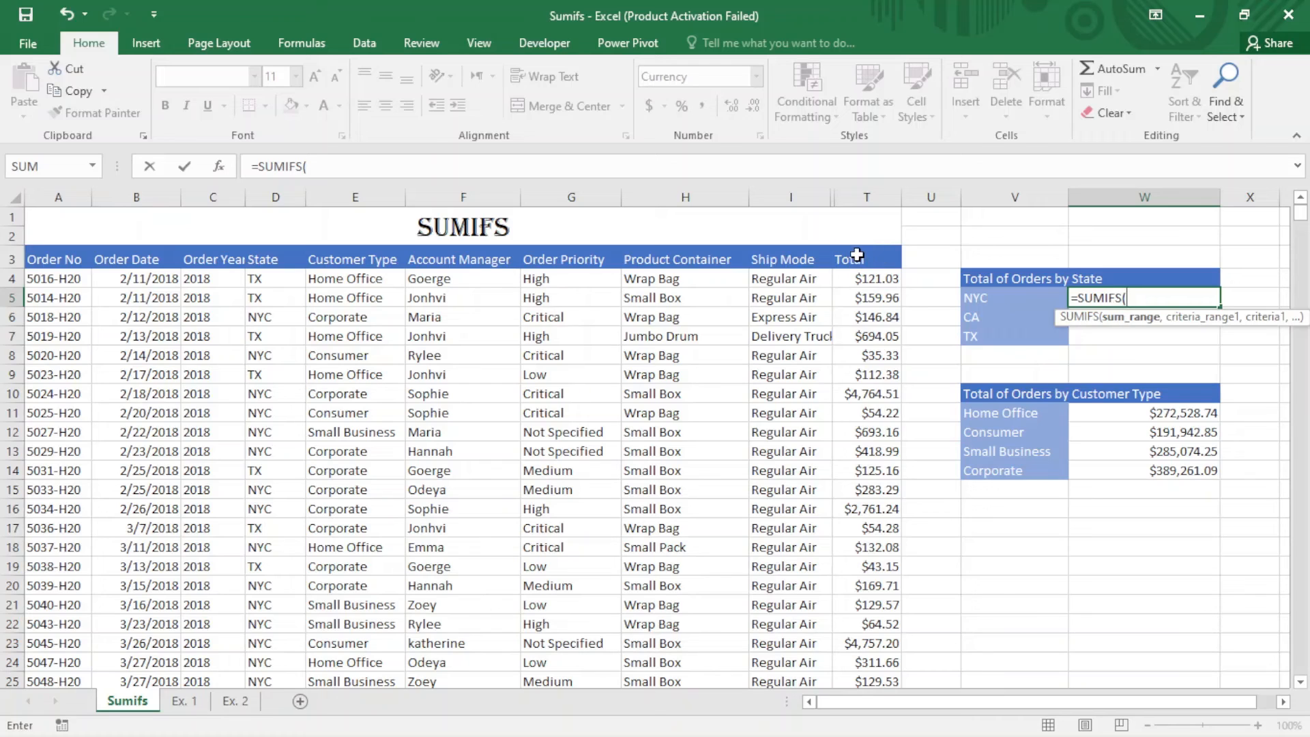
pyautogui.click(885, 279)
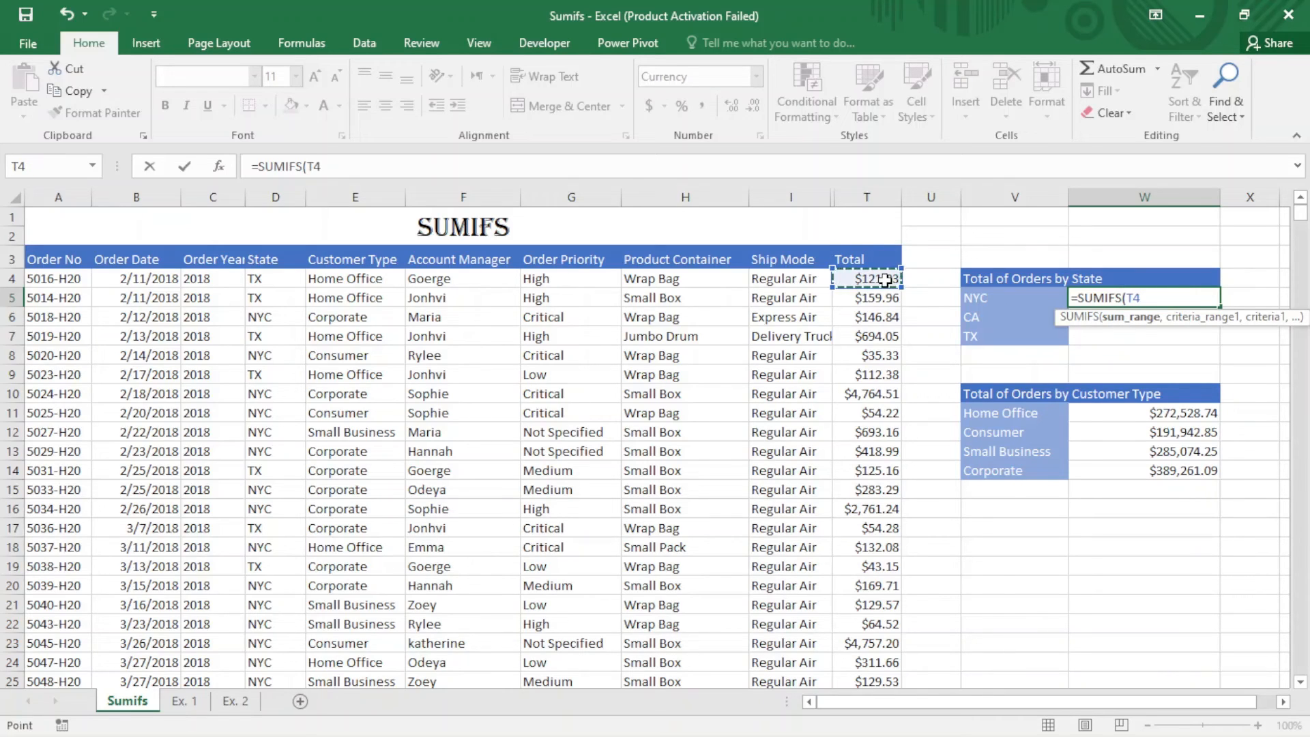
pyautogui.hotkey('ctrl', 'shift', 'Down')
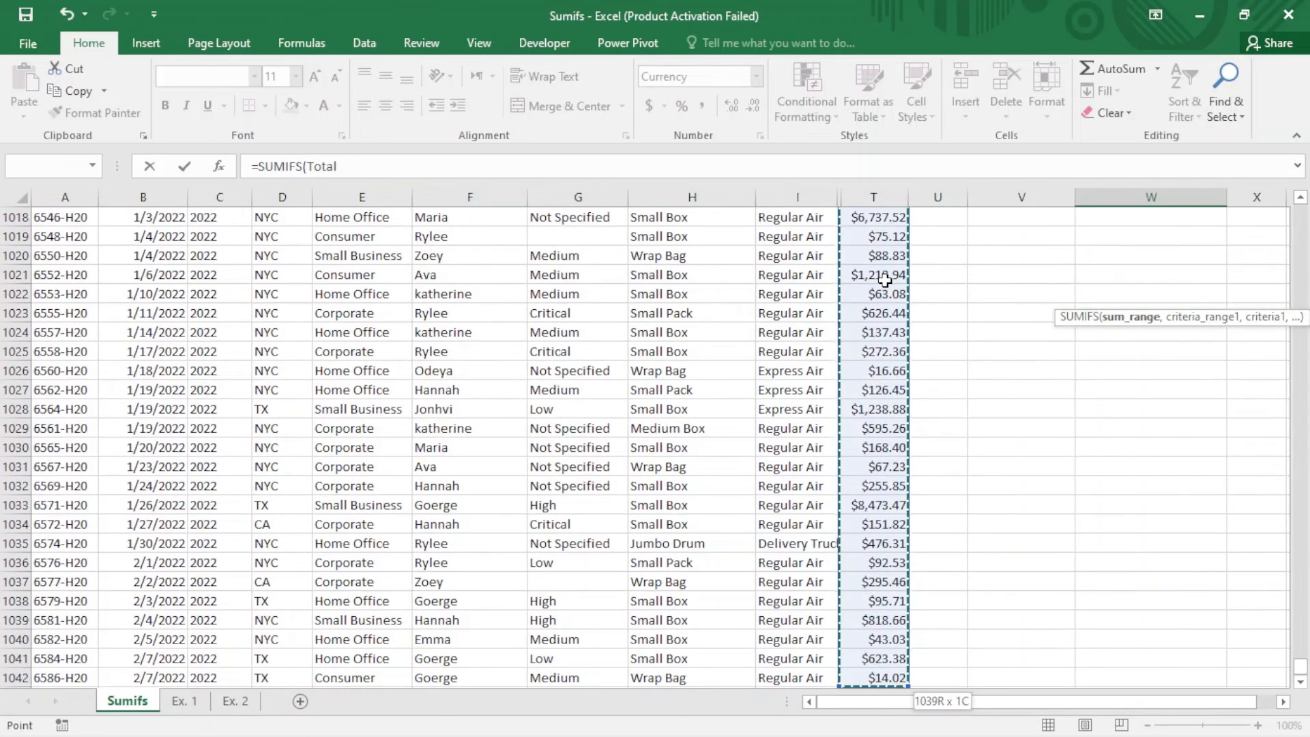
pyautogui.write(',')
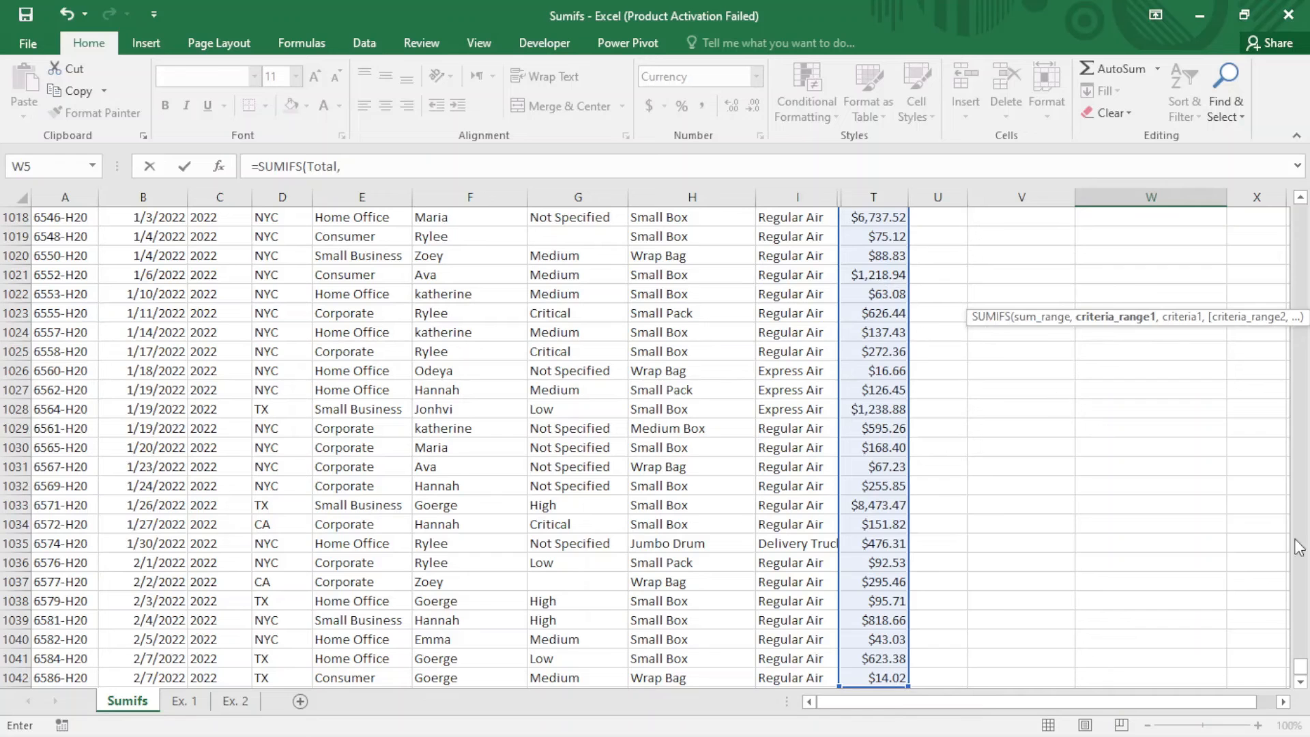
# Step: Complete the W5 formula with the State column data as the criteria range and V5 as the criterion
pyautogui.moveTo(1304, 669); pyautogui.dragTo(1304, 191)
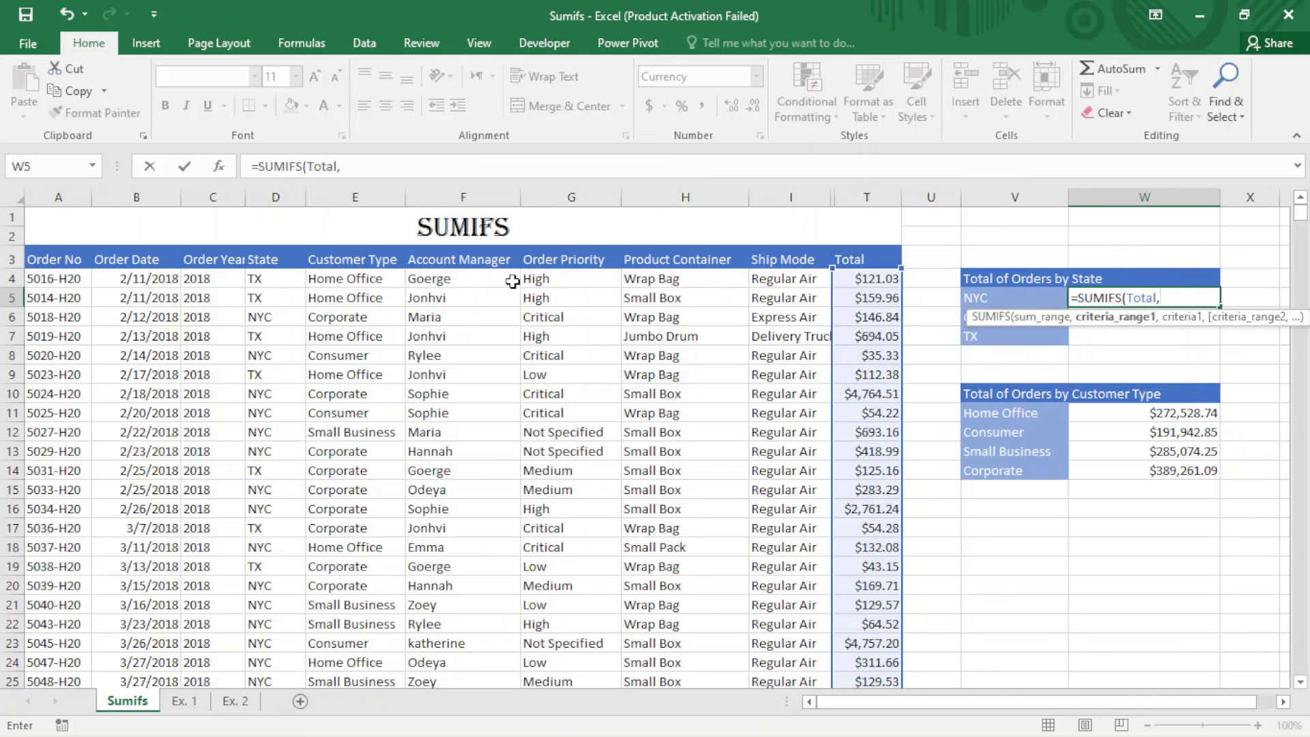
pyautogui.click(271, 277)
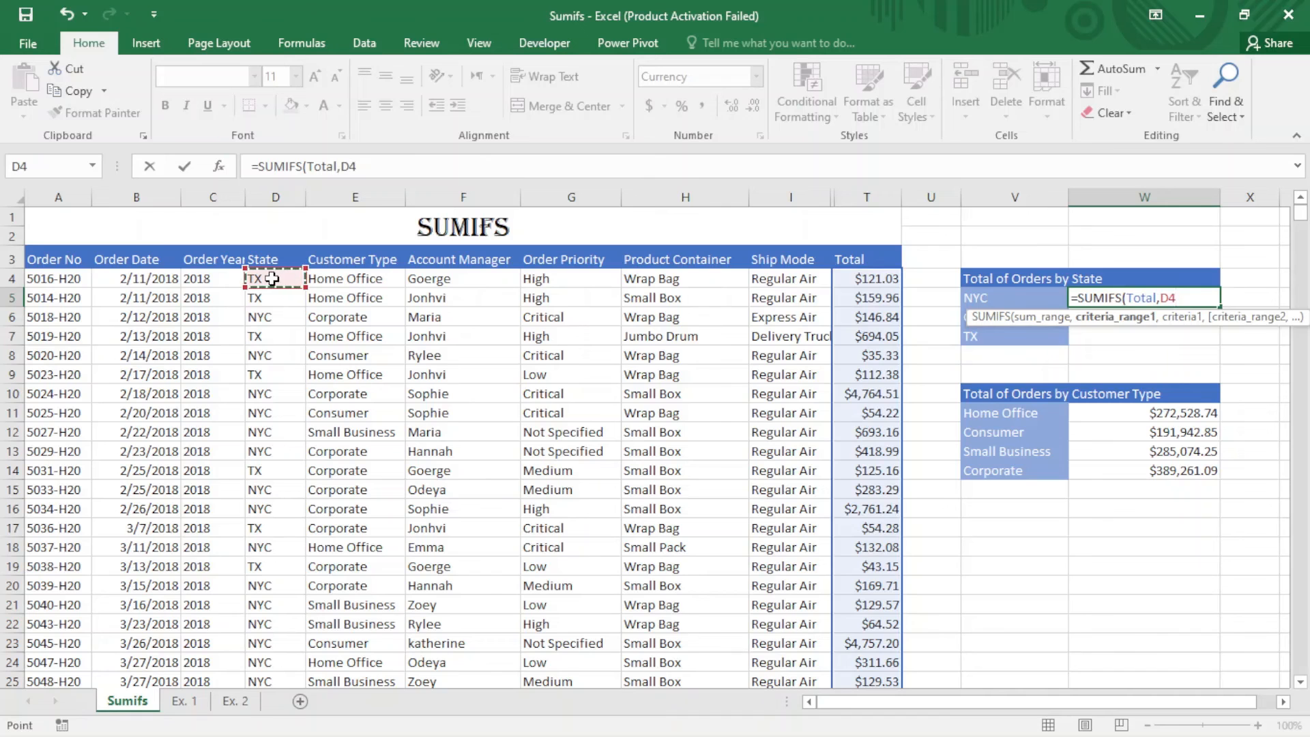
pyautogui.hotkey('ctrl', 'shift', 'Down')
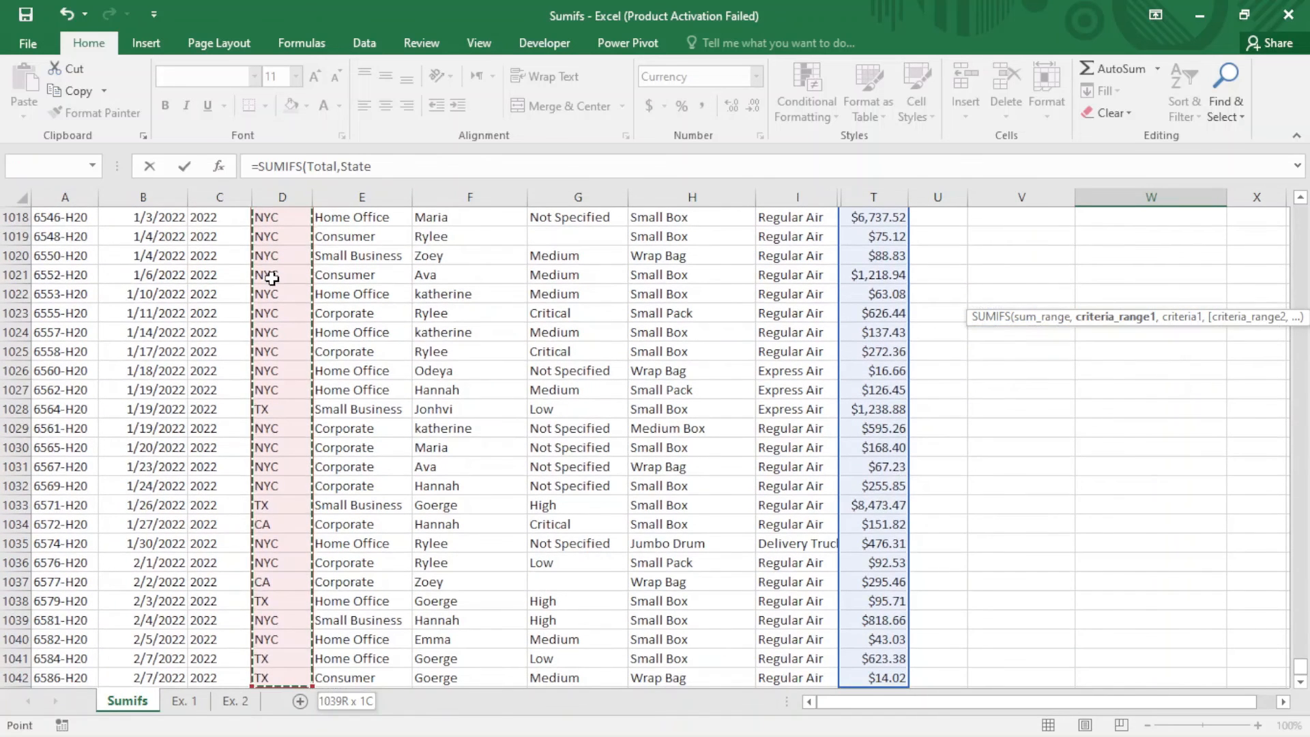
pyautogui.write(',')
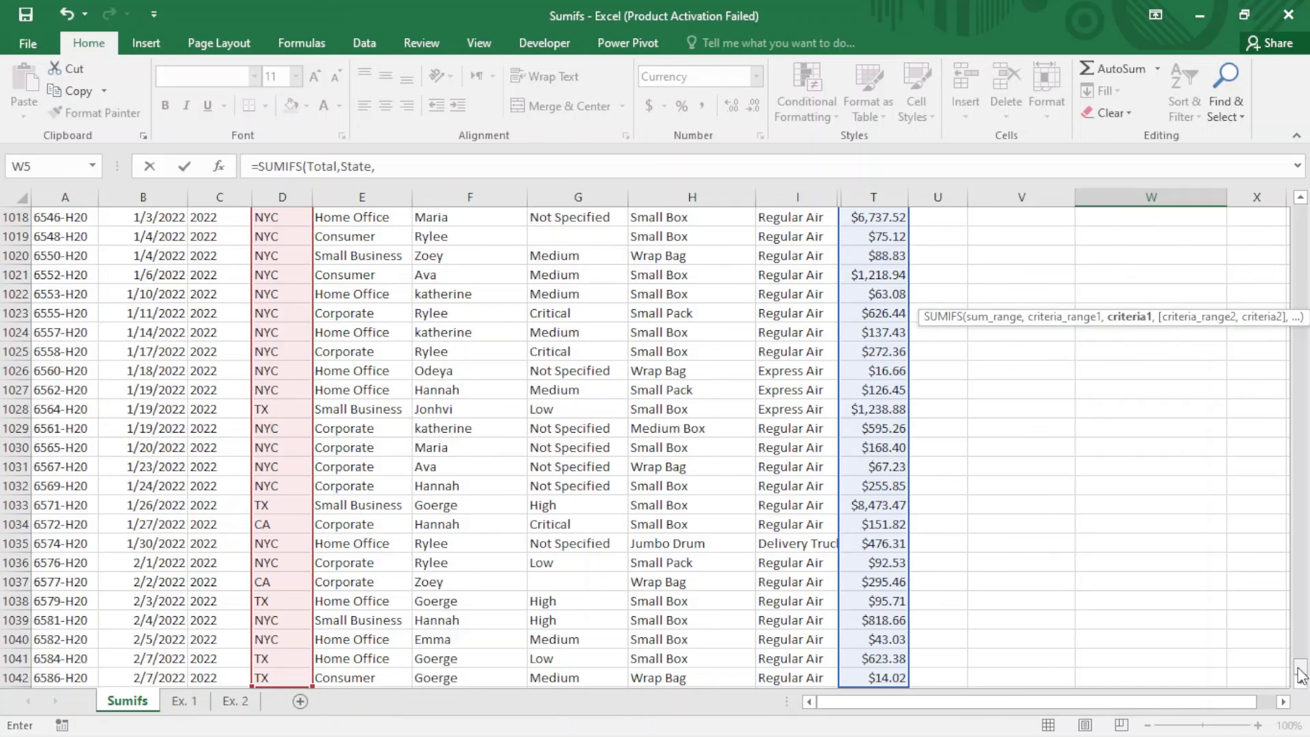
pyautogui.moveTo(1300, 674); pyautogui.dragTo(1300, 213)
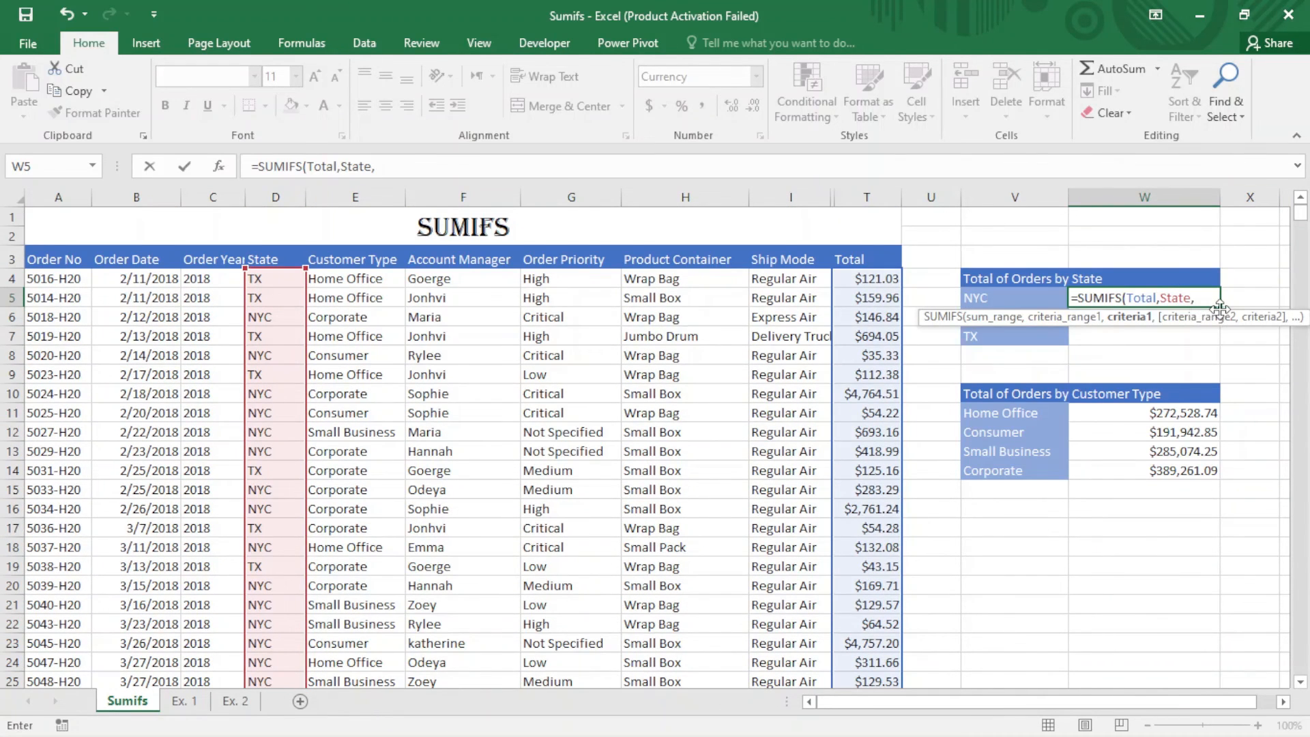
pyautogui.click(1000, 294)
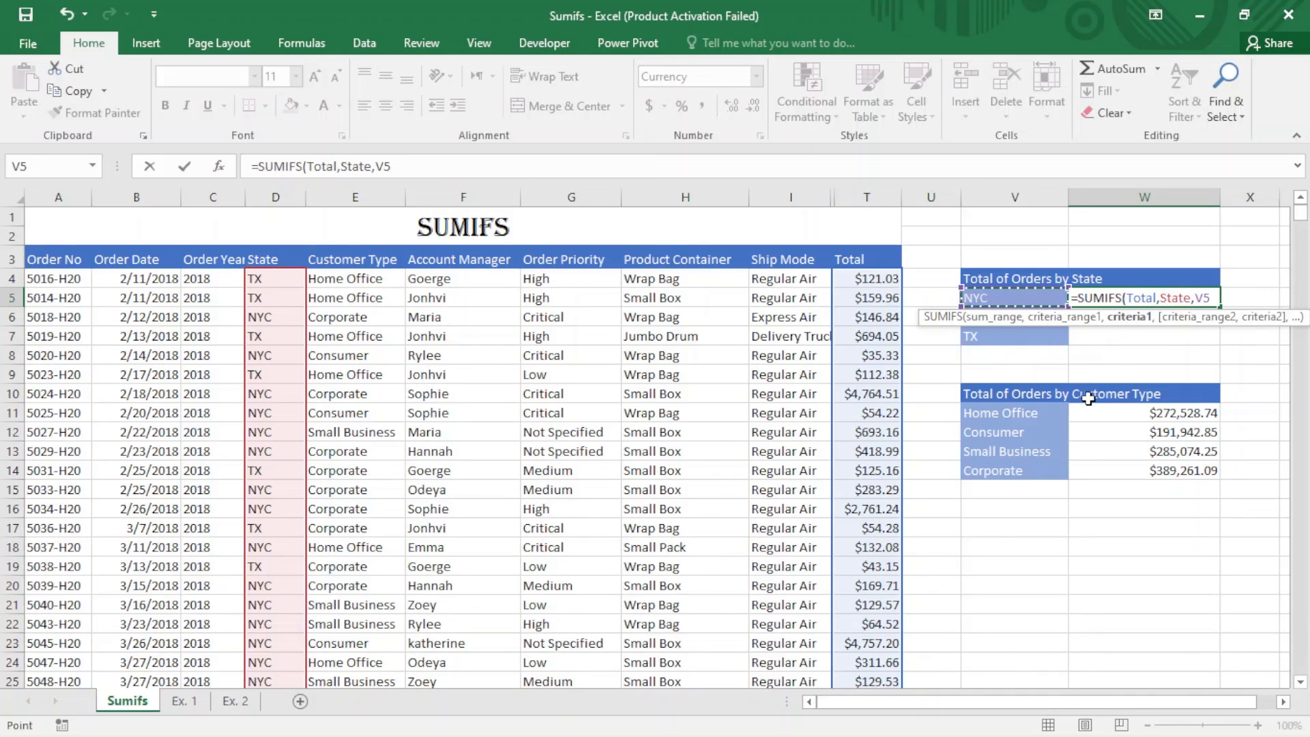
pyautogui.write(')')
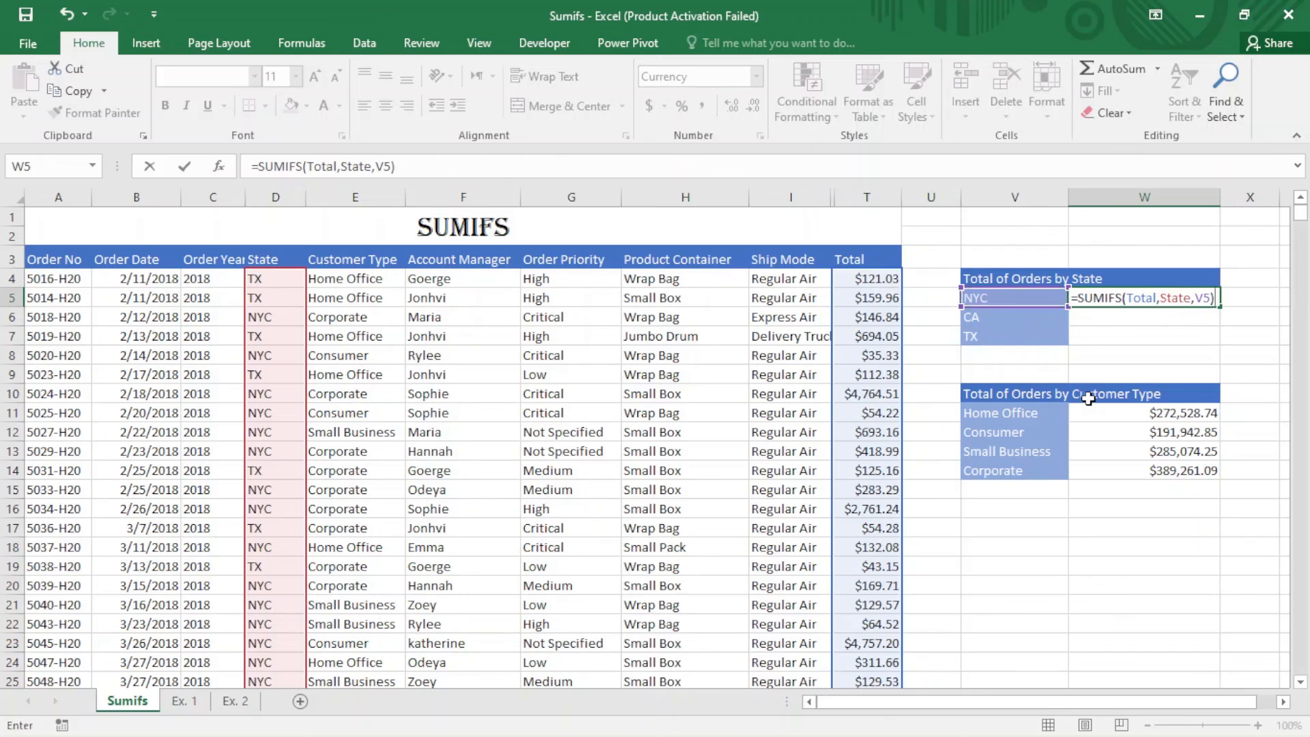
pyautogui.press('Return')
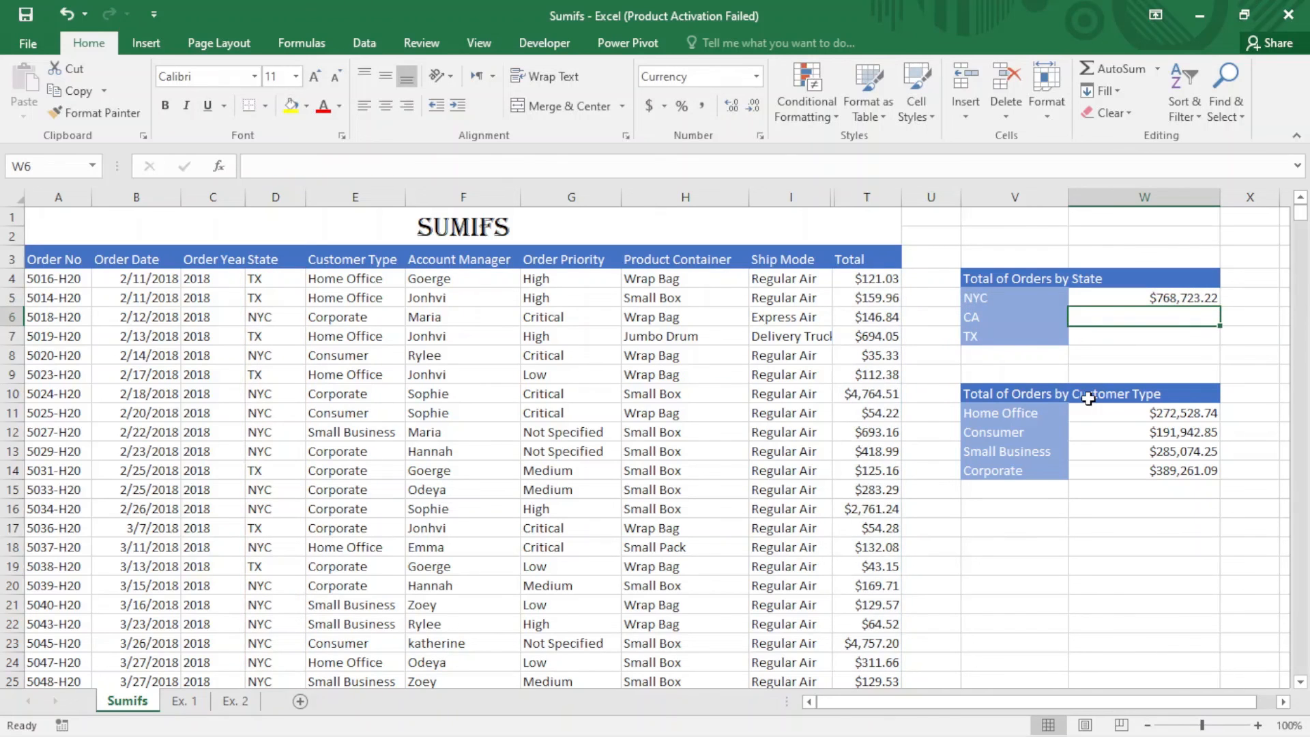
# Step: Copy the W5 formula down through W7 for CA and TX, and check the formula in W7
pyautogui.click(1162, 298)
pyautogui.moveTo(1219, 307); pyautogui.dragTo(1223, 348)
pyautogui.click(1169, 335)
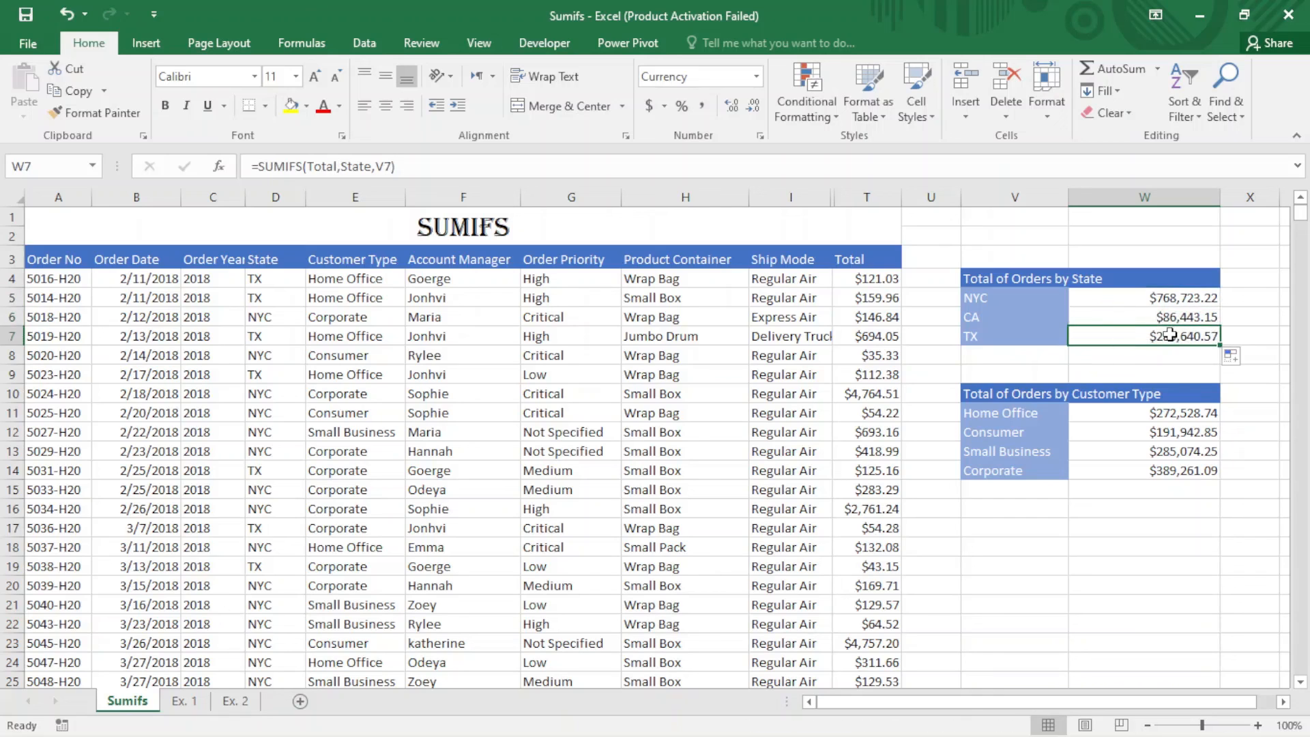